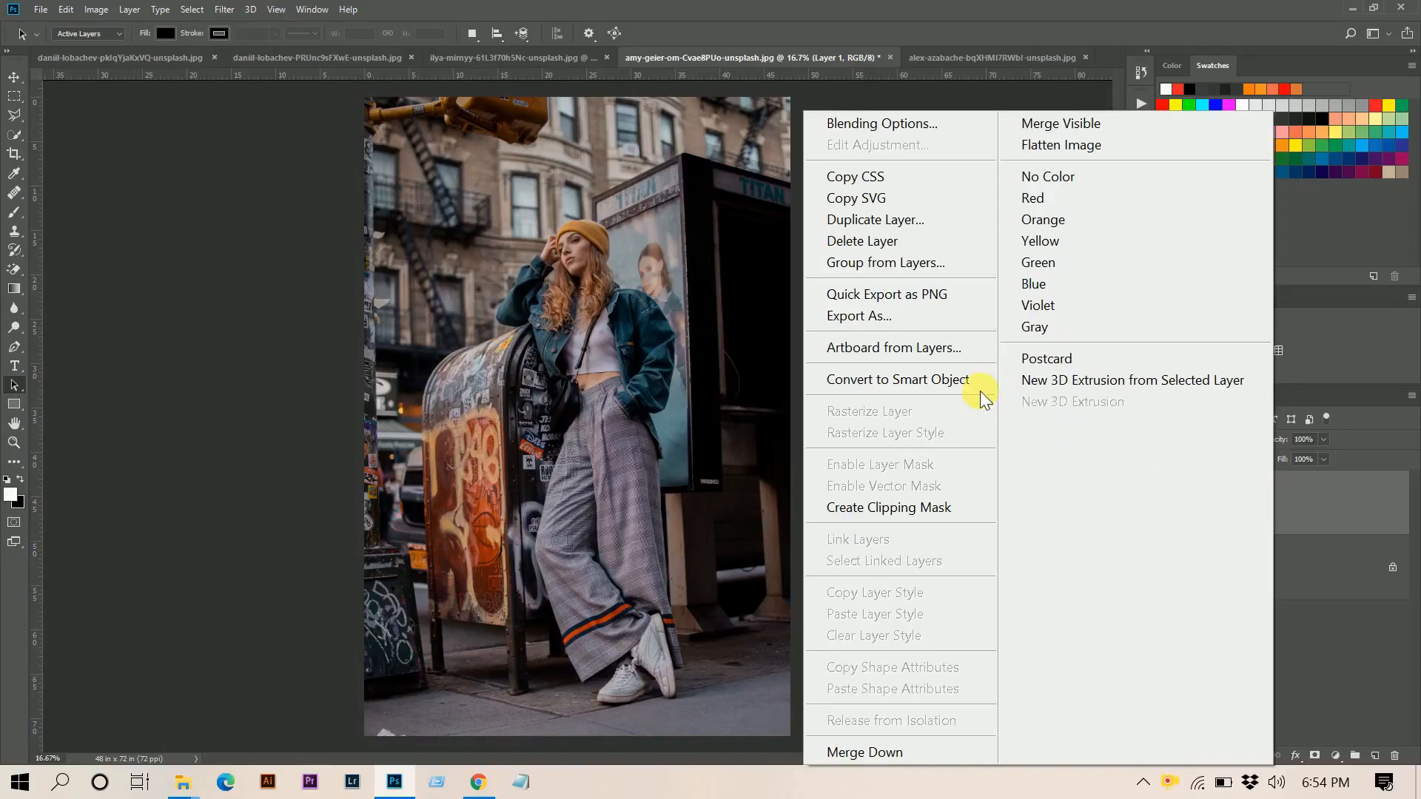
# Convert Layer 1 to a smart object and open it in the Camera Raw Filter.
pyautogui.click(955, 388)
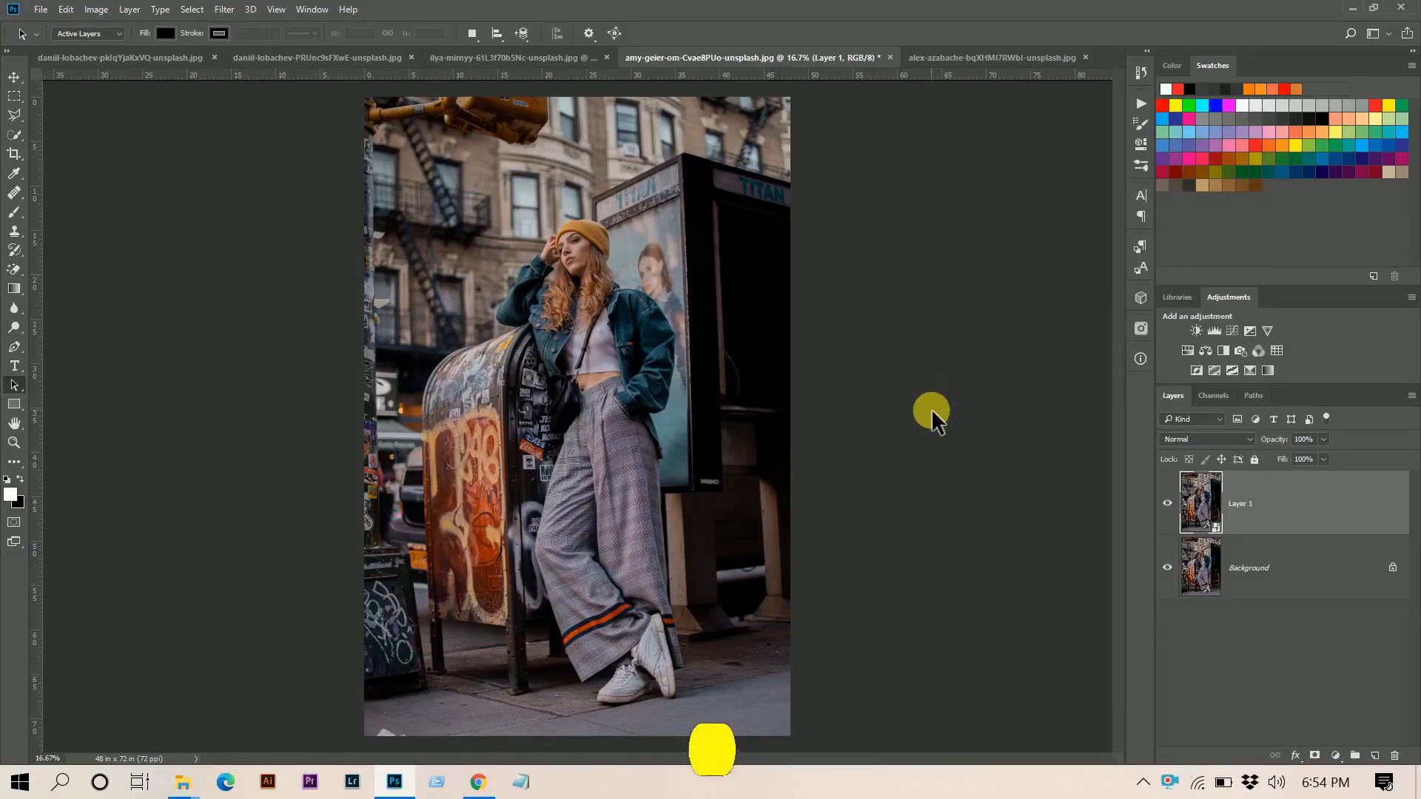
pyautogui.click(224, 10)
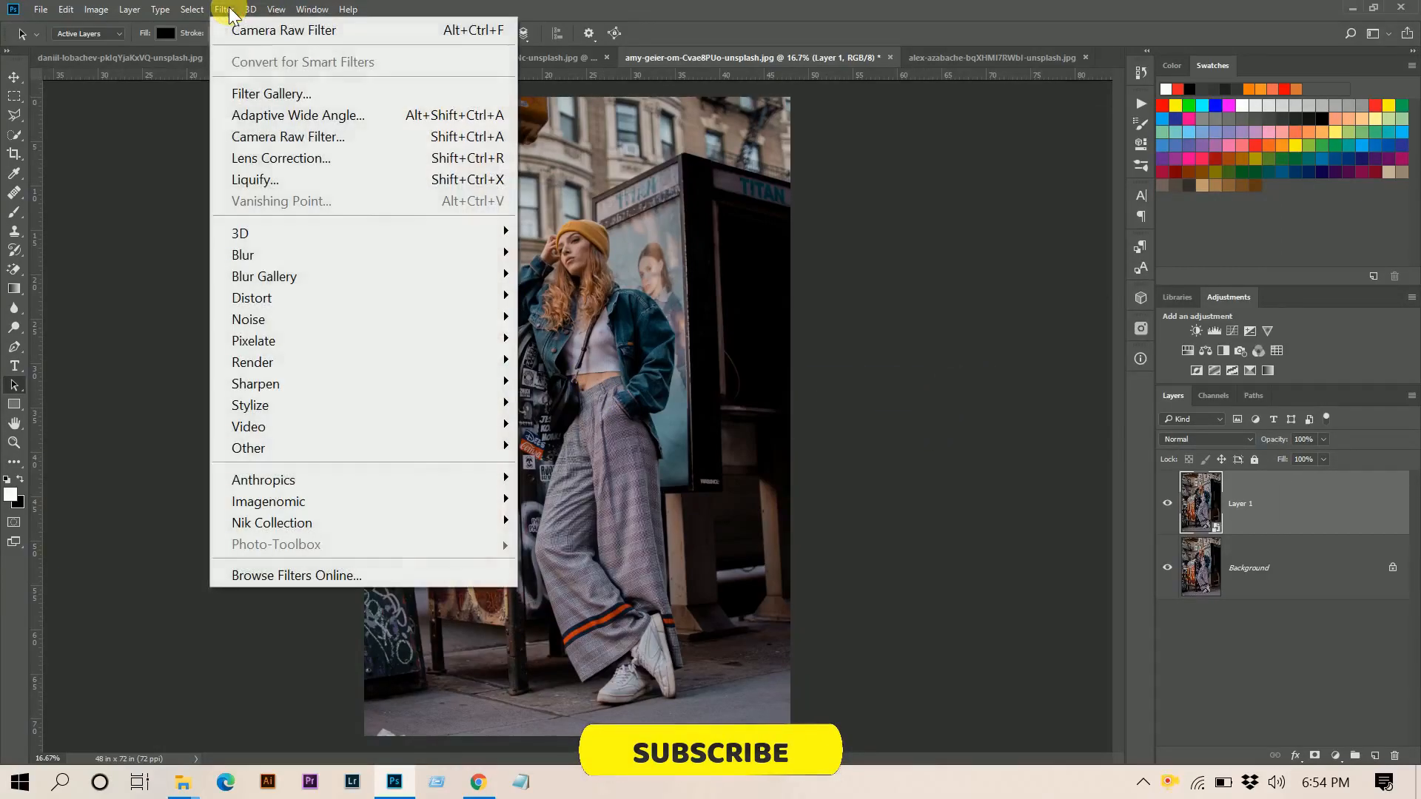
pyautogui.click(377, 136)
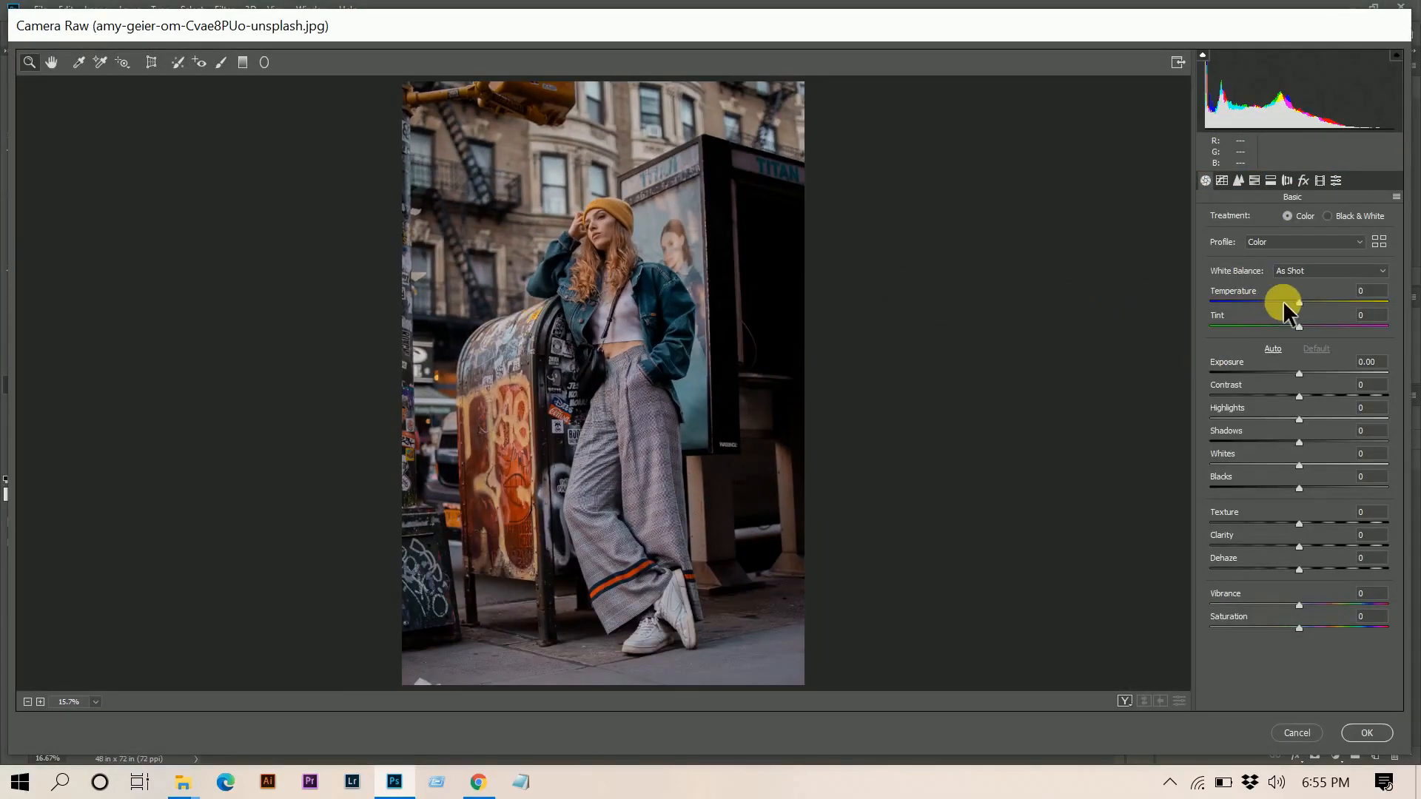
# Set the white balance to Temperature +29 and Tint +19, and show the before and after views side by side.
pyautogui.click(1315, 302)
pyautogui.moveTo(1316, 301)
pyautogui.mouseDown()
pyautogui.moveTo(1329, 303)
pyautogui.moveTo(1316, 327)
pyautogui.mouseUp()
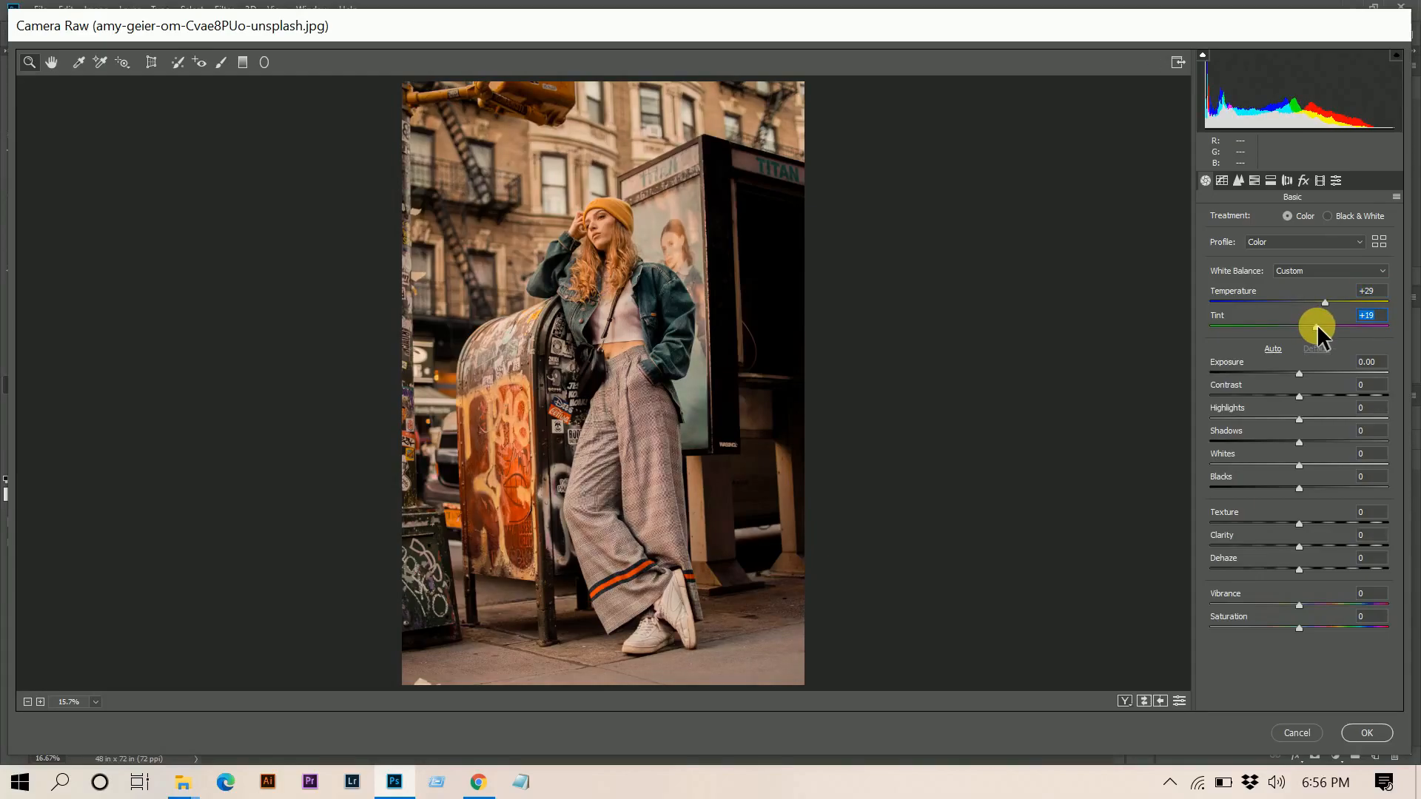
pyautogui.press('q')
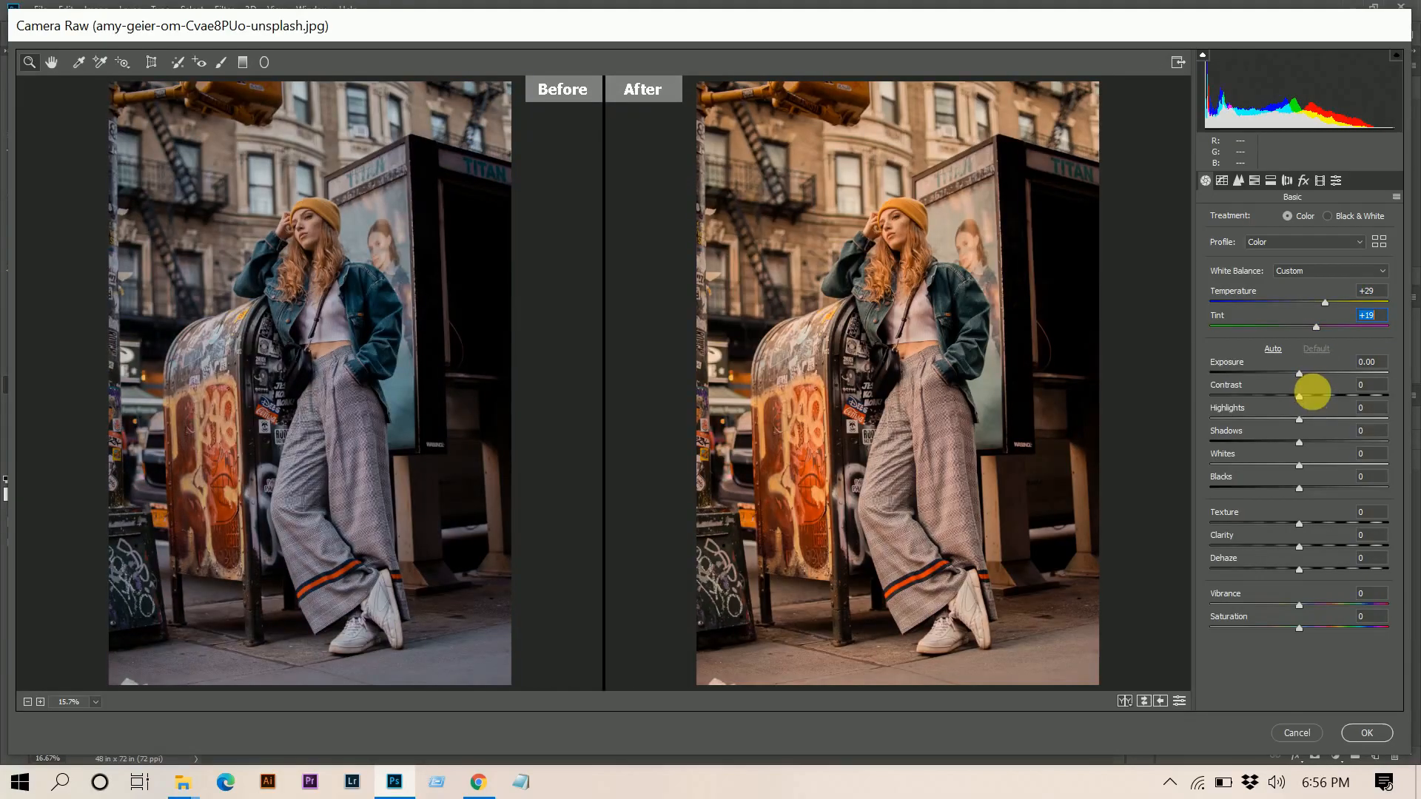
# Set Contrast to +20, Highlights to -60, Shadows to +37, Whites to -25, Blacks to +56 and Vibrance to +18.
pyautogui.moveTo(1307, 398); pyautogui.dragTo(1329, 445)
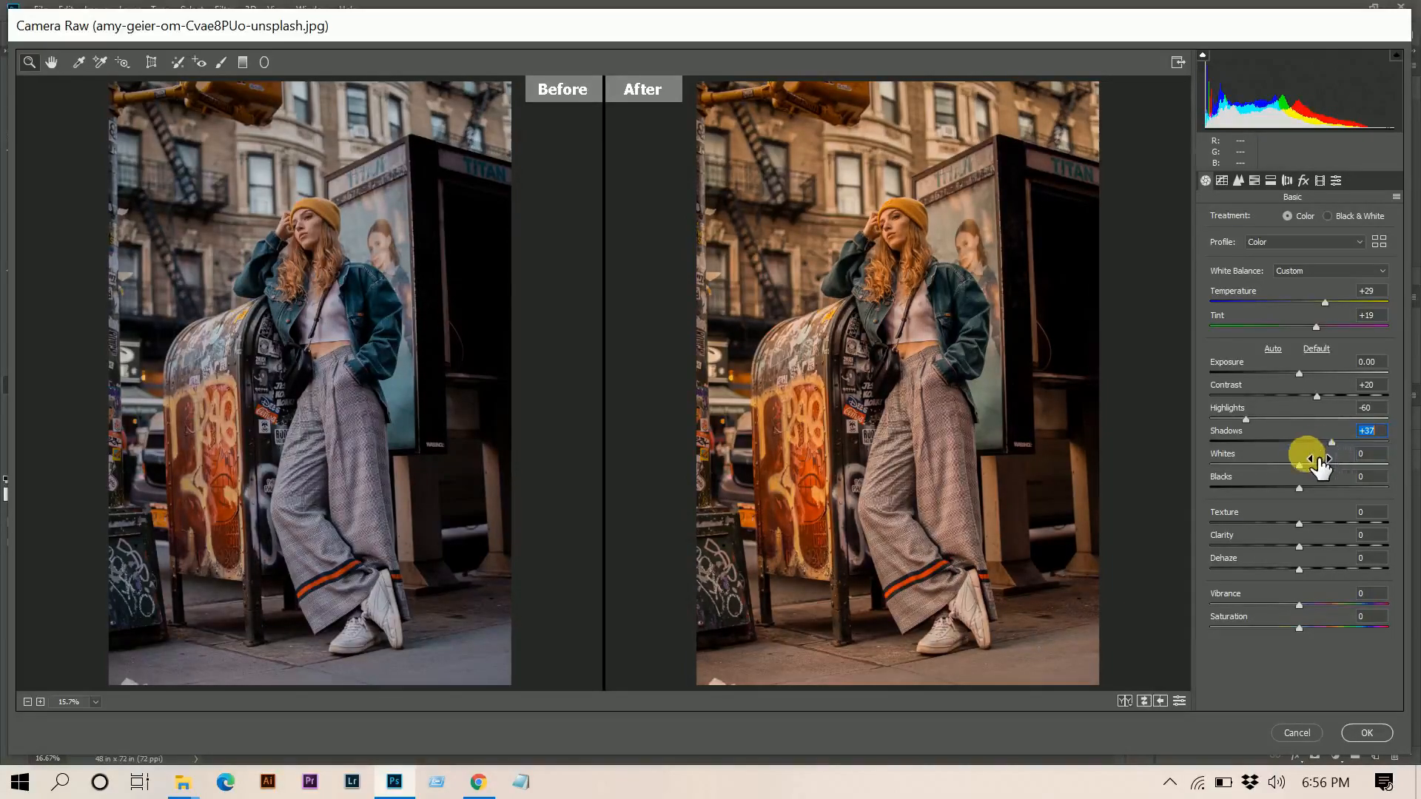
pyautogui.click(1279, 464)
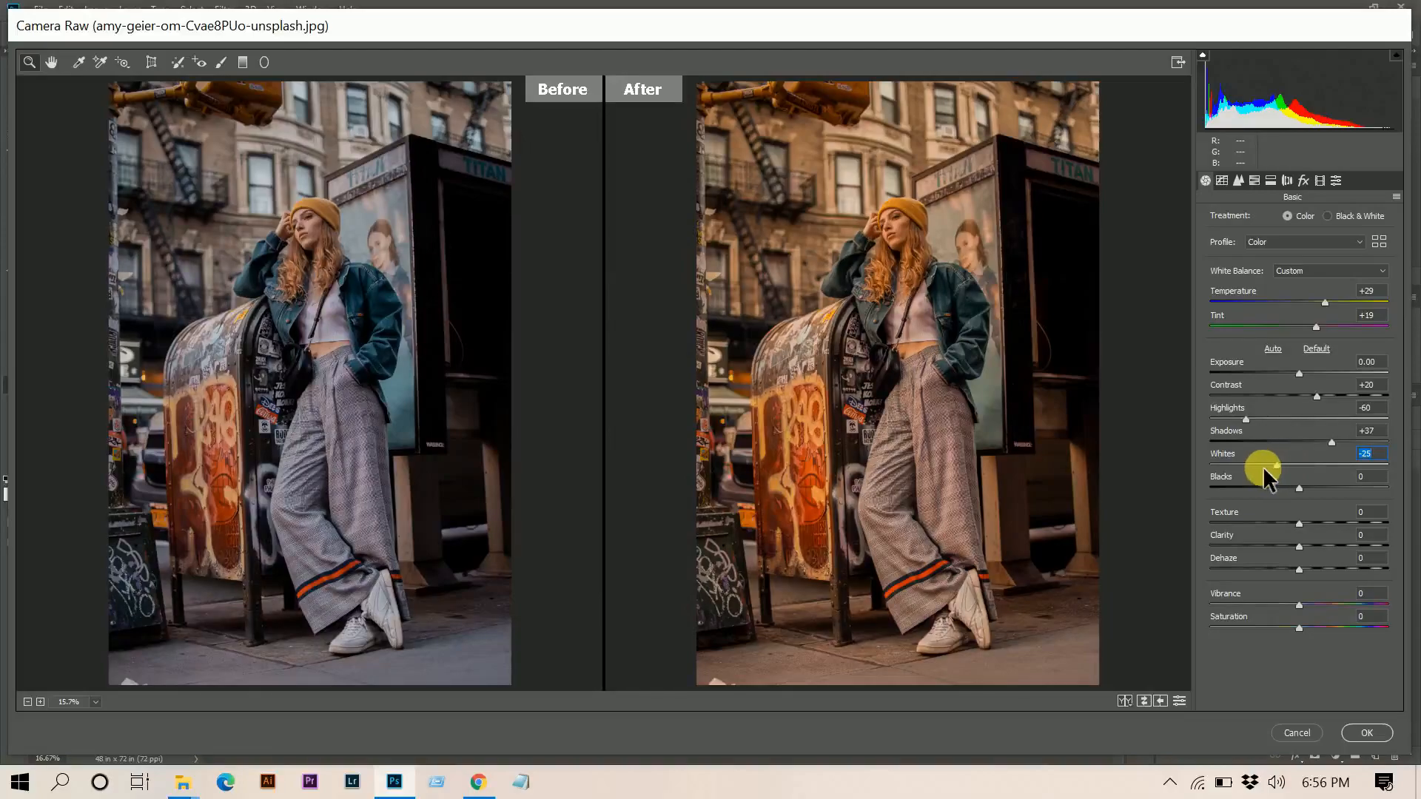
pyautogui.moveTo(1275, 487); pyautogui.dragTo(1346, 484)
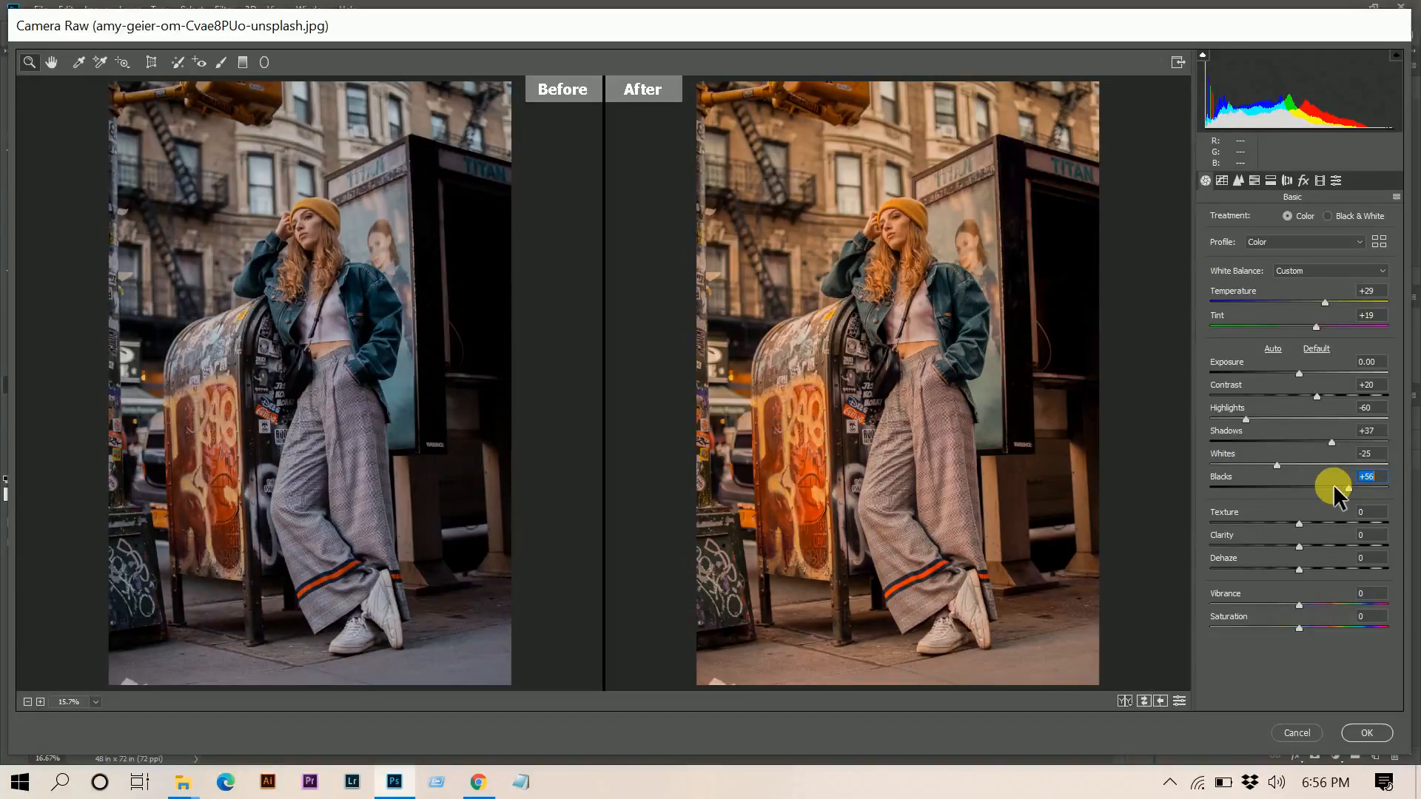
pyautogui.click(1322, 601)
pyautogui.moveTo(1318, 602); pyautogui.dragTo(1316, 601)
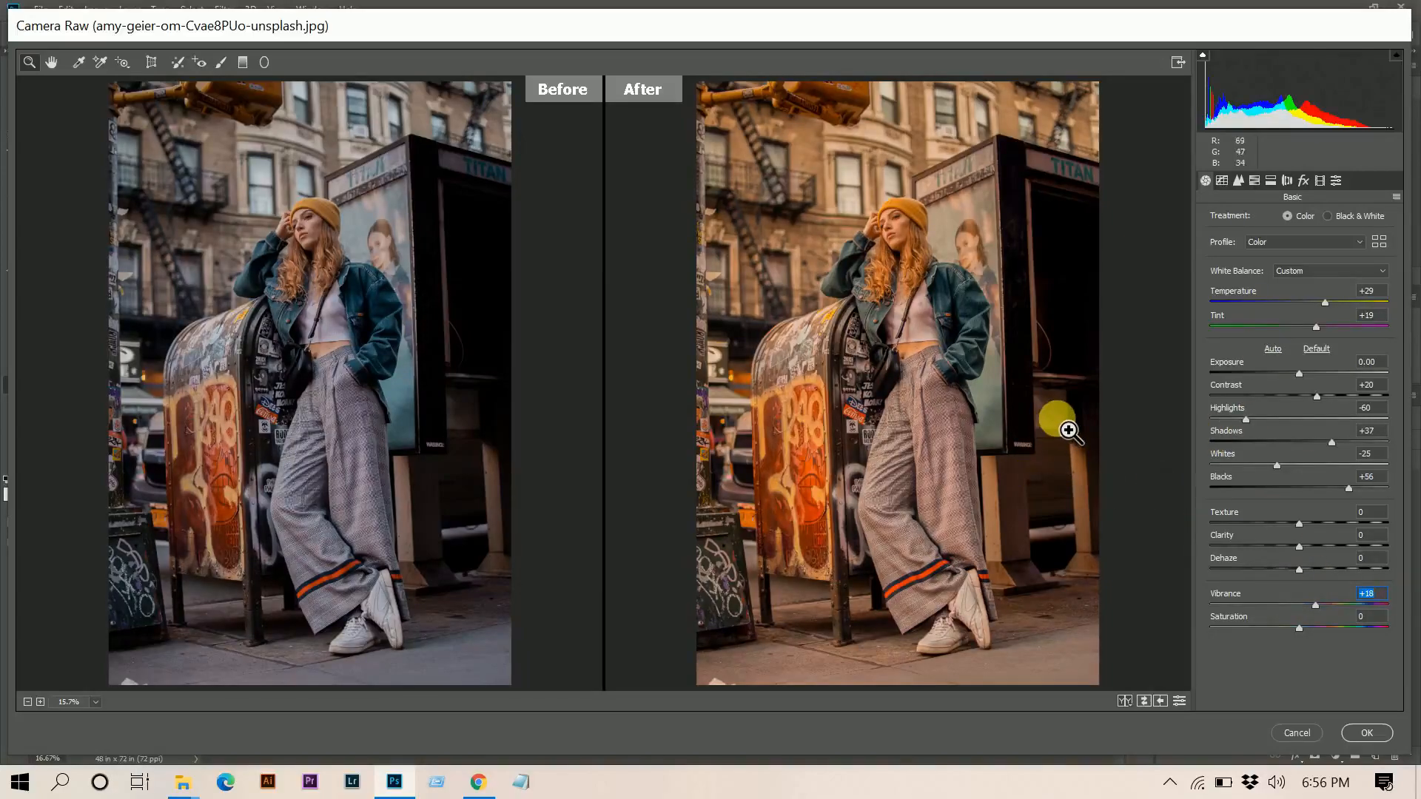
# Shape the RGB point tone curve with input/output points 18/14, 119/117 and 169/164, and lower the white end point to 255/245.
pyautogui.click(1223, 180)
pyautogui.moveTo(1245, 437); pyautogui.dragTo(1217, 467)
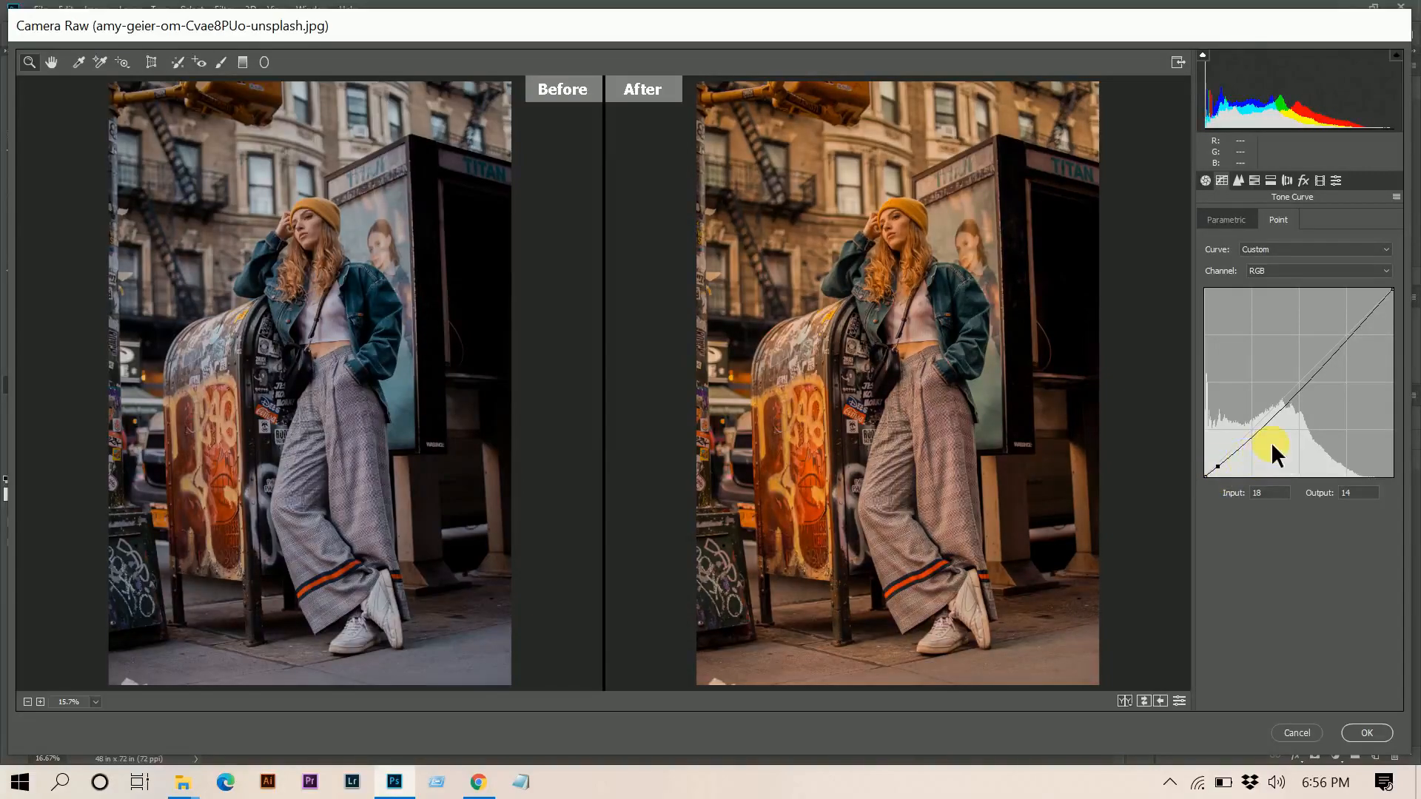
pyautogui.moveTo(1258, 423); pyautogui.dragTo(1292, 390)
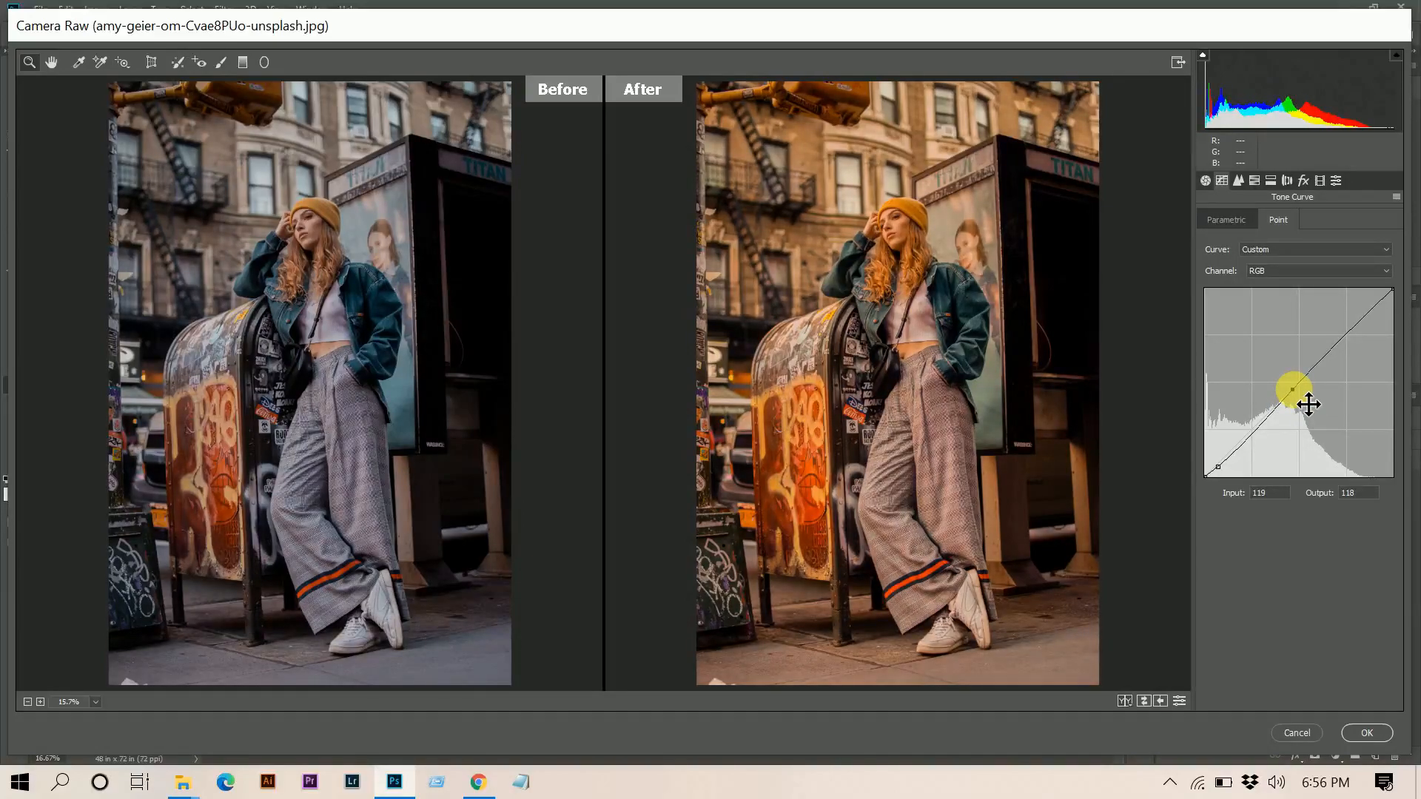
pyautogui.press('Down')
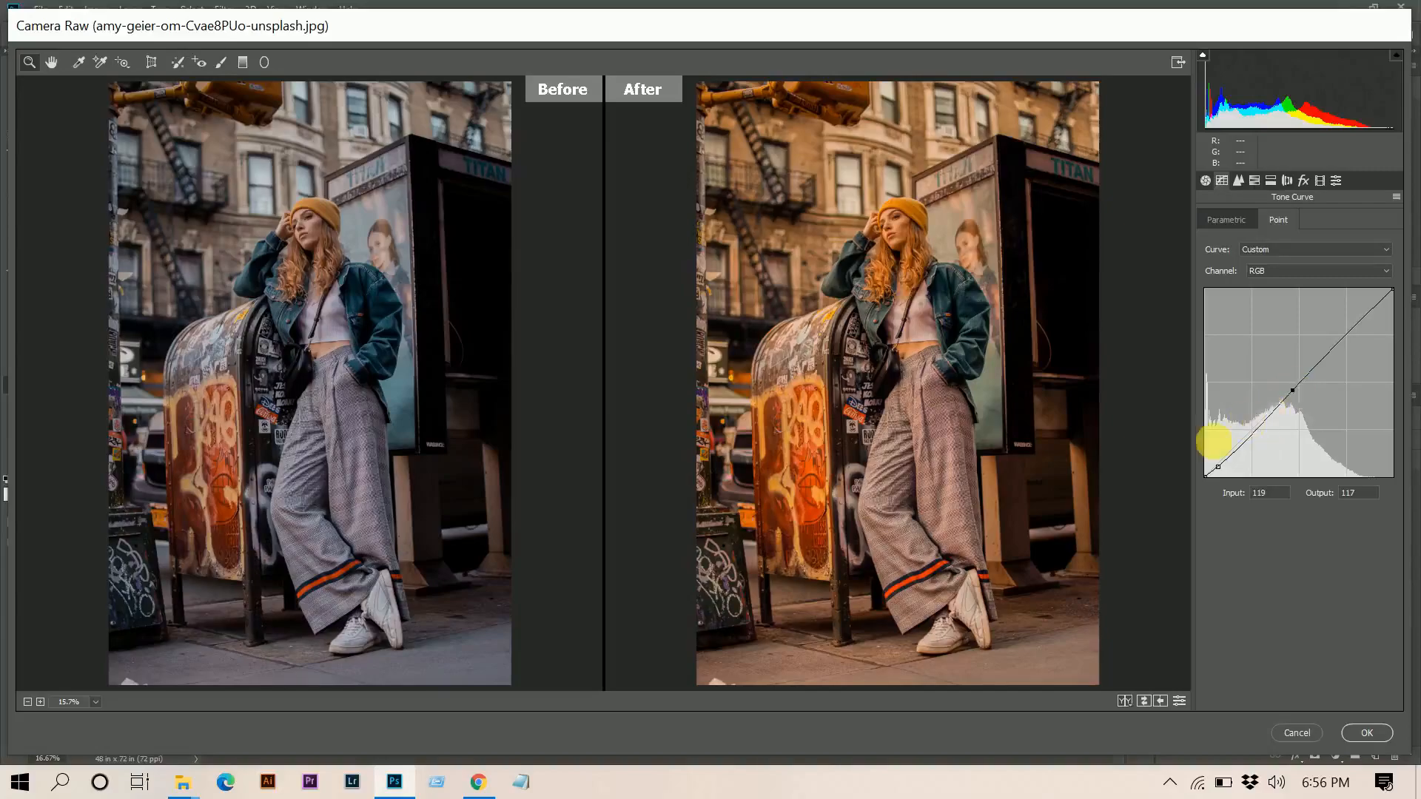
pyautogui.moveTo(1357, 314); pyautogui.dragTo(1329, 355)
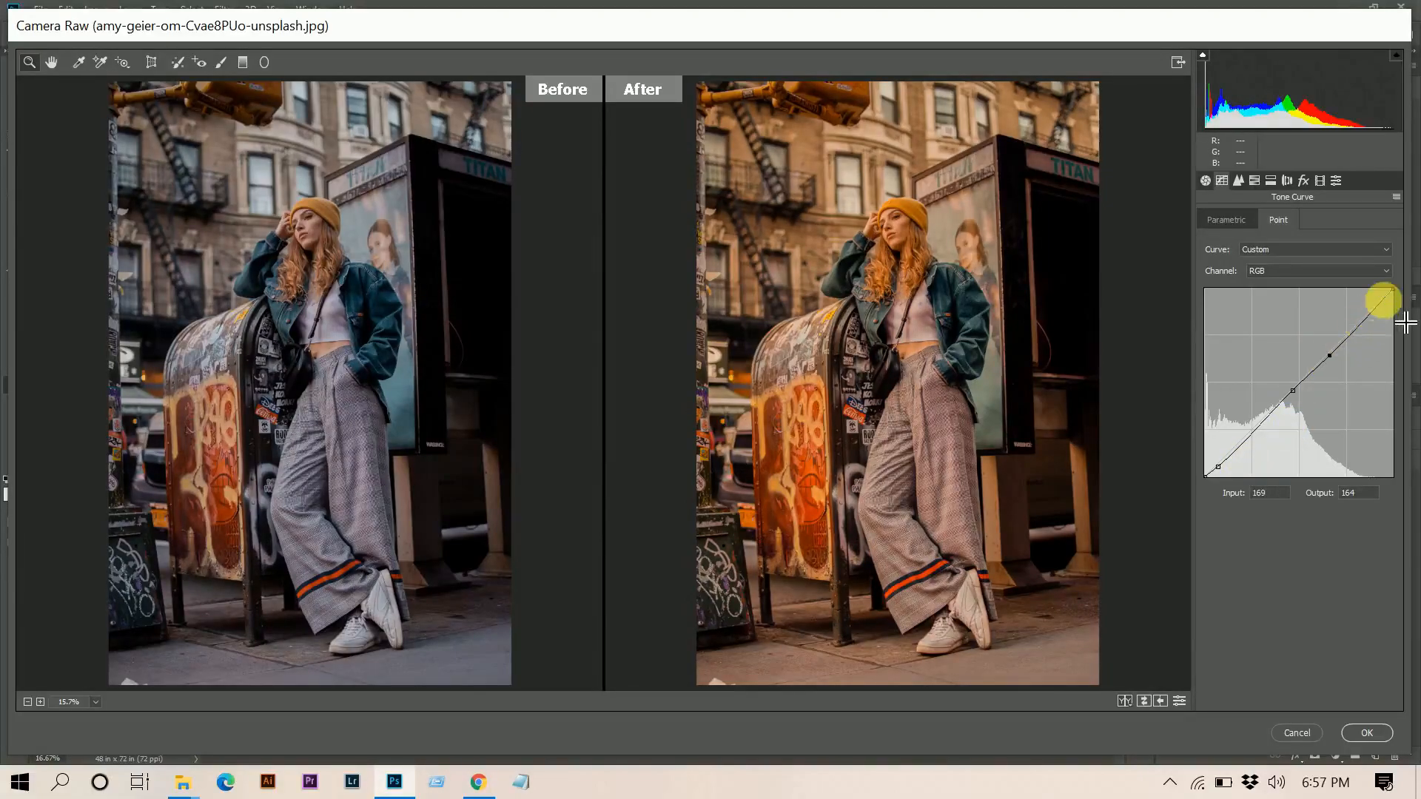
pyautogui.moveTo(1391, 291); pyautogui.dragTo(1386, 329)
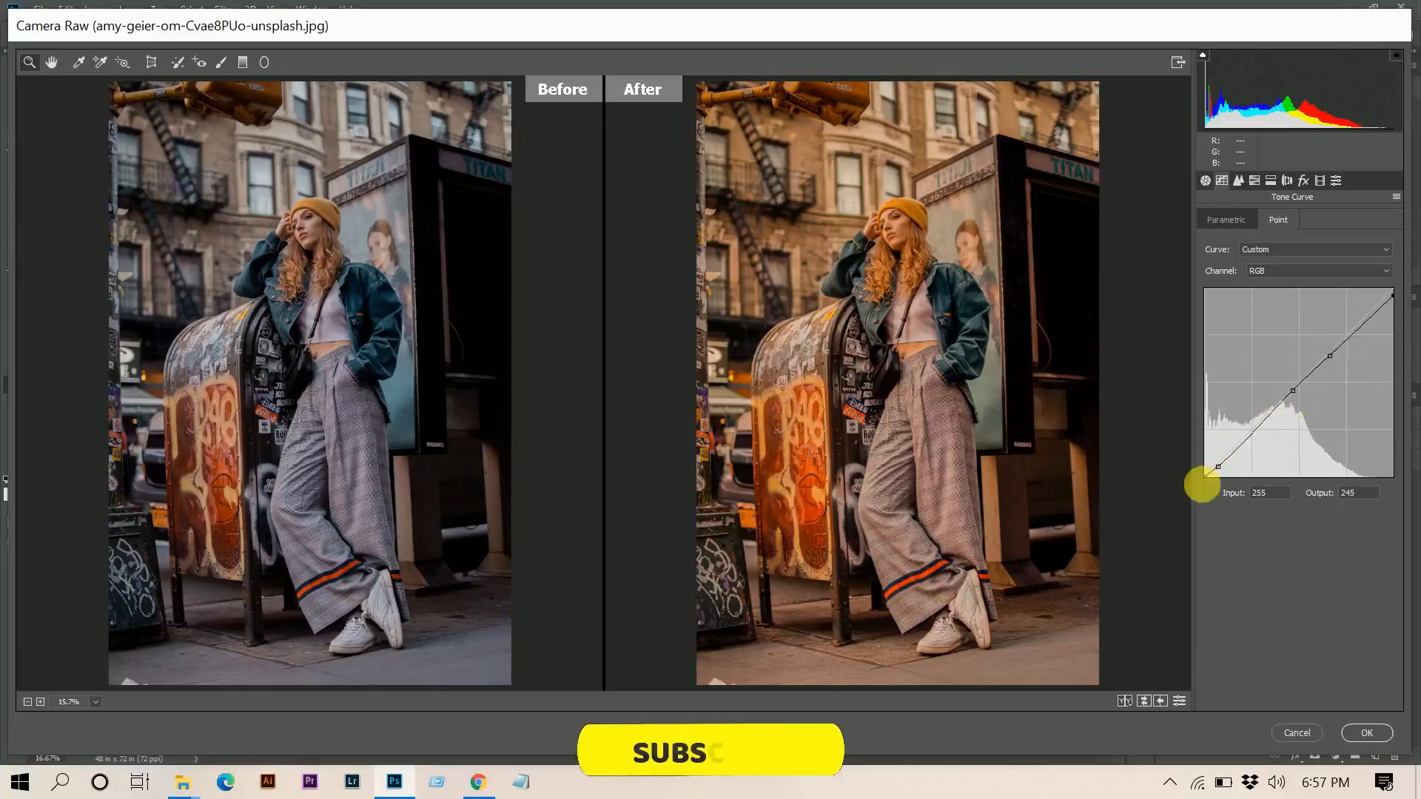
# Shape the Red channel's point curve into an S with input/output points 43/26, 118/125 and 187/196.
pyautogui.click(1270, 270)
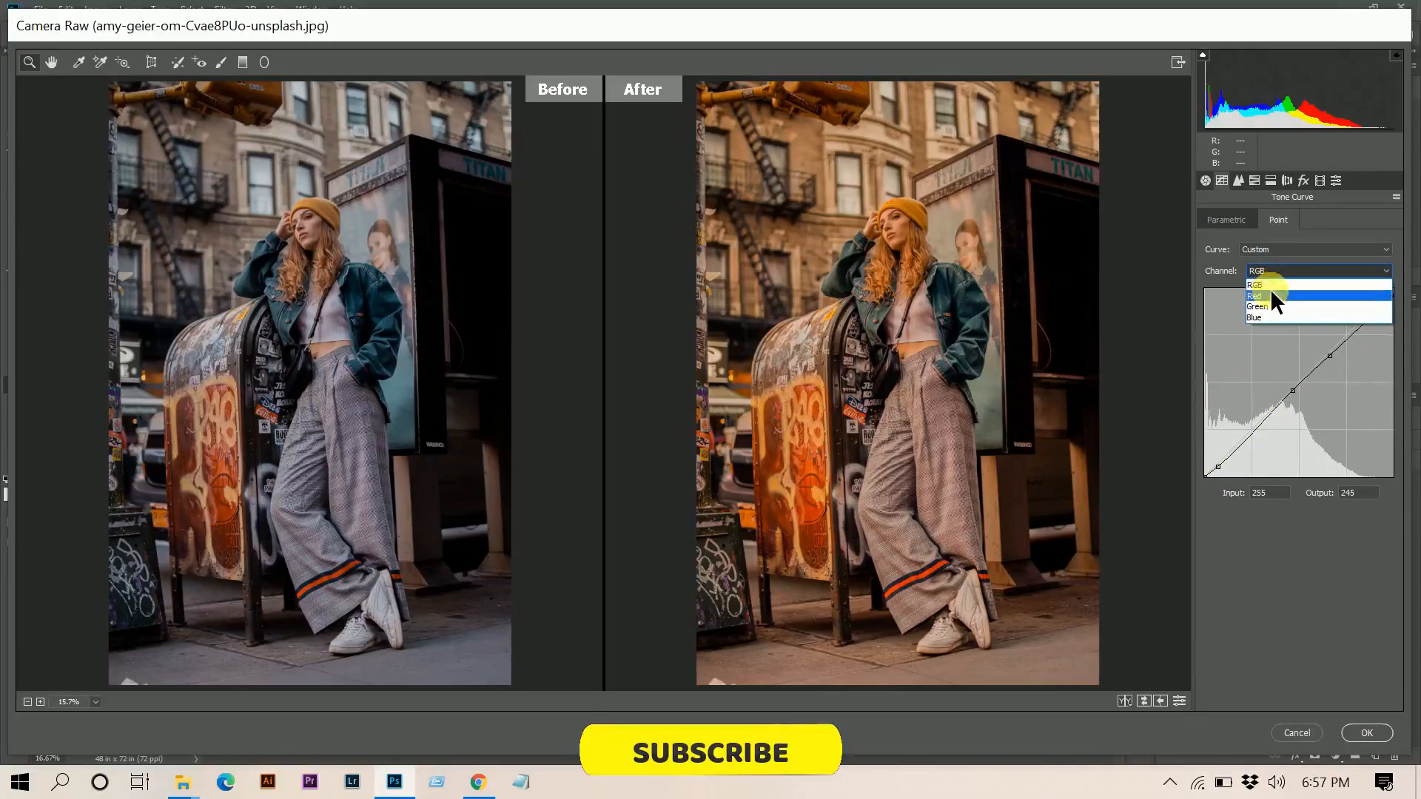
pyautogui.click(1271, 294)
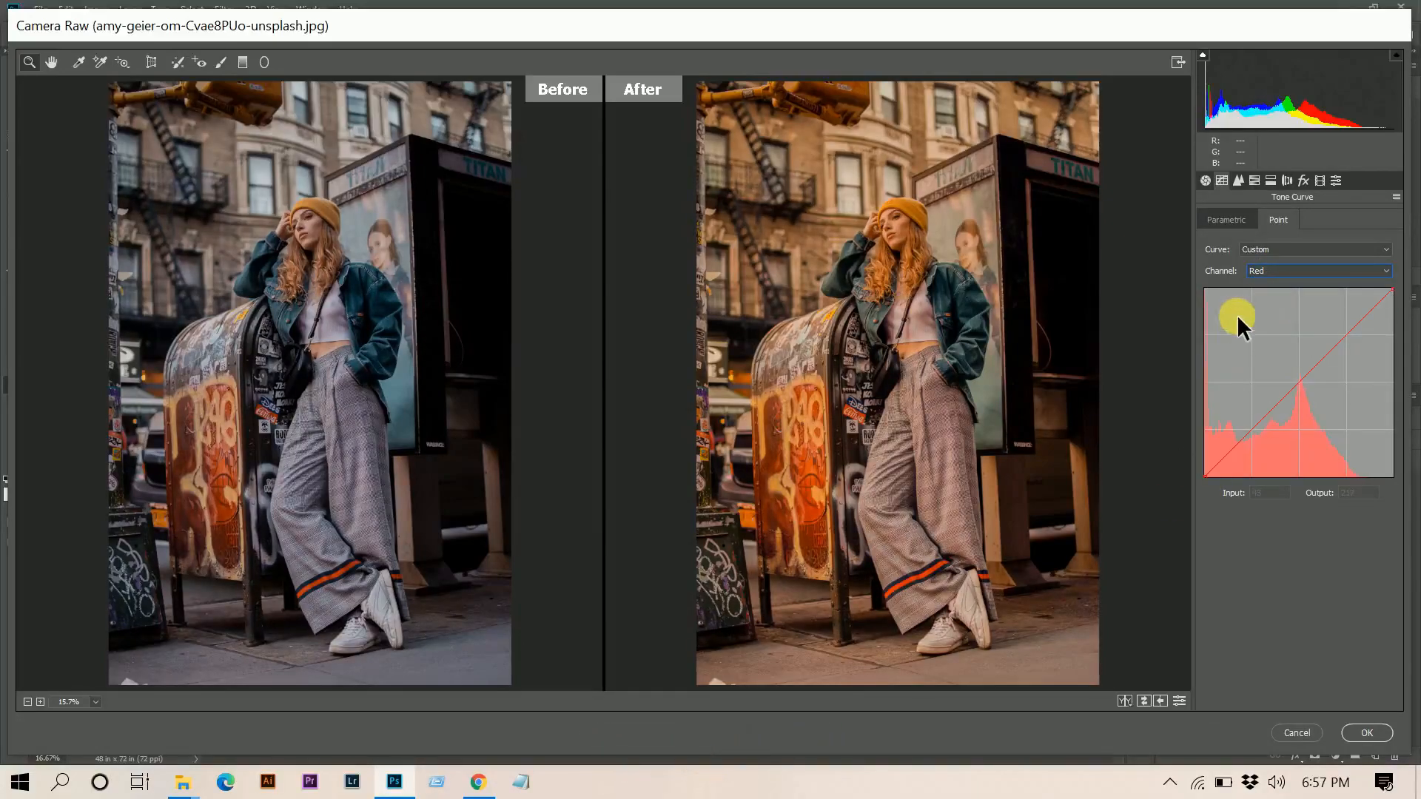
pyautogui.moveTo(1236, 445); pyautogui.dragTo(1235, 458)
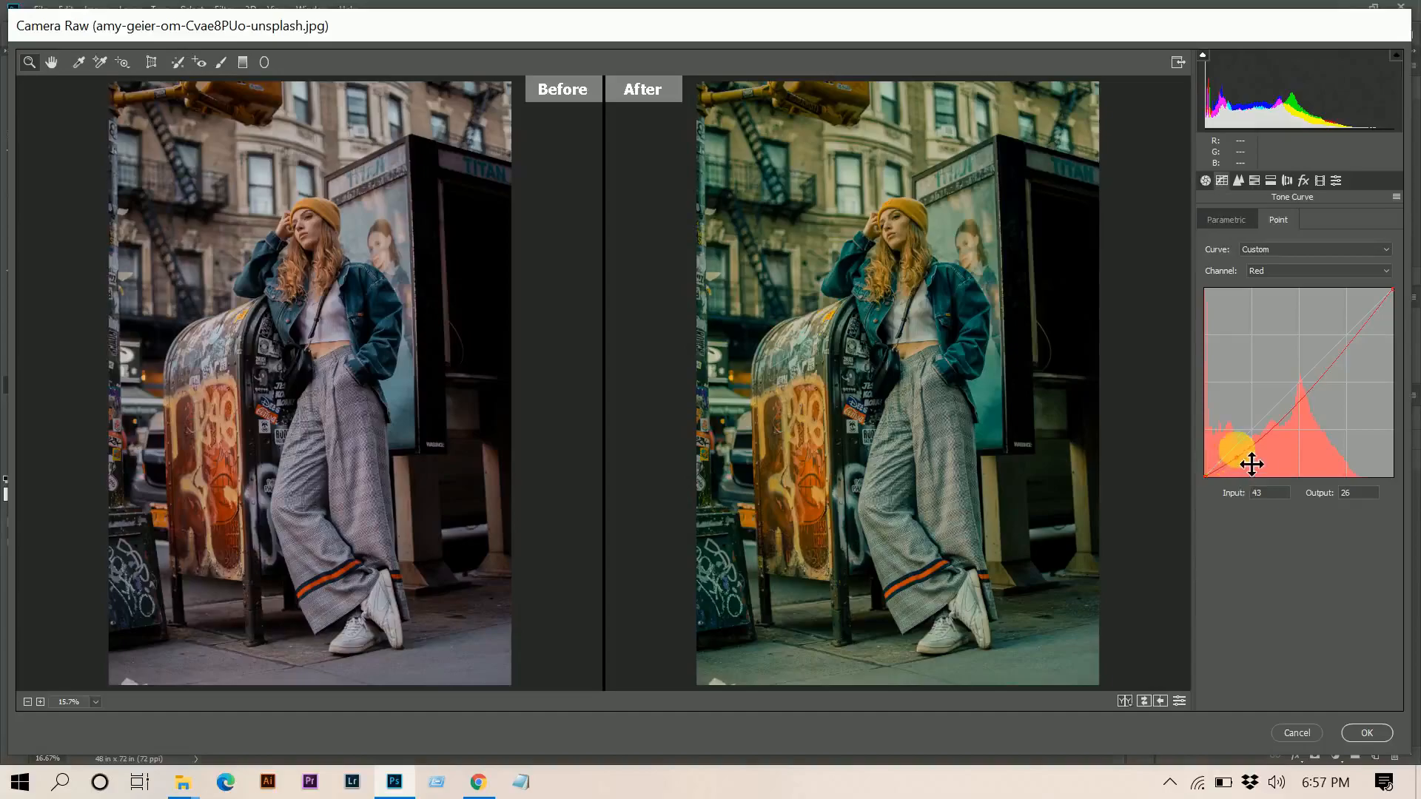
pyautogui.moveTo(1281, 411); pyautogui.dragTo(1291, 384)
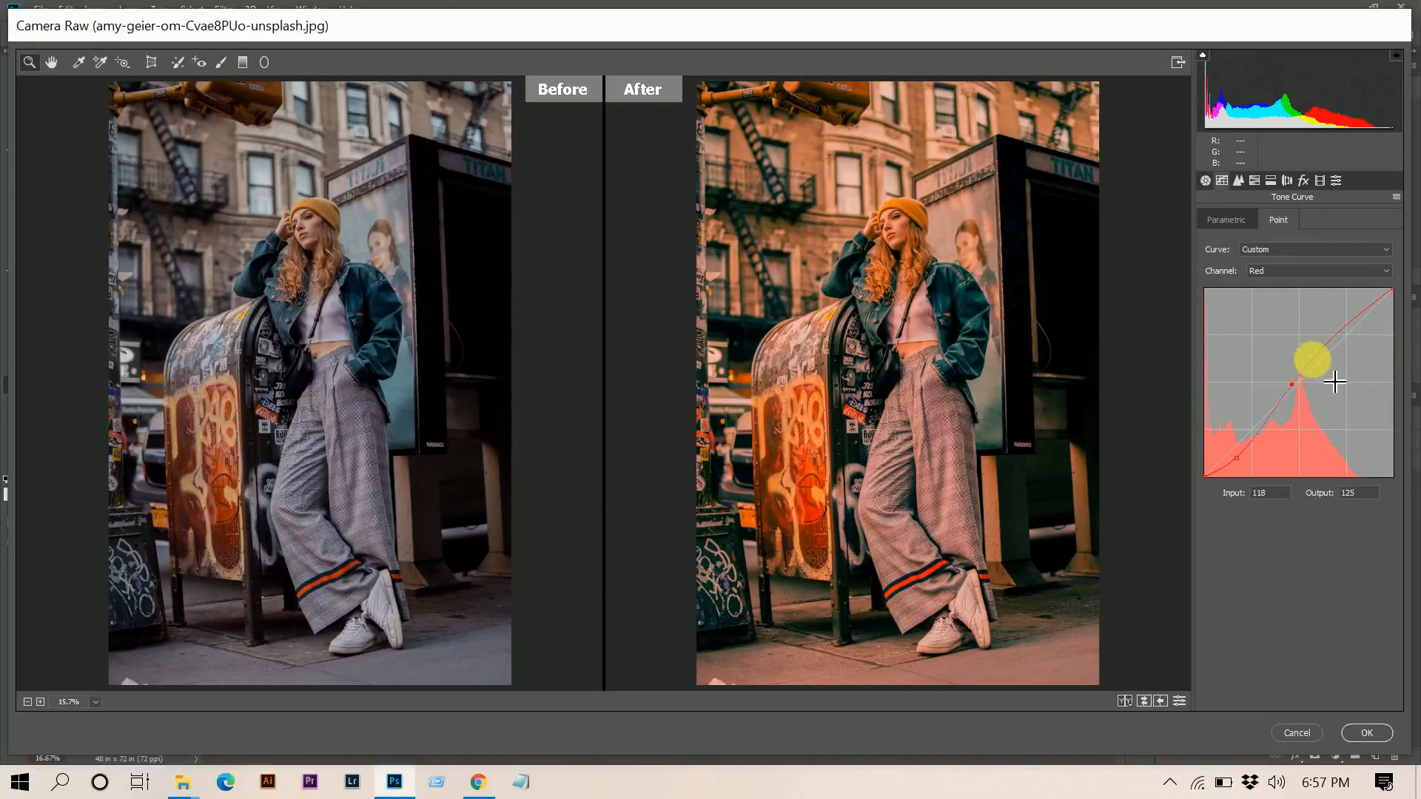
pyautogui.click(1340, 331)
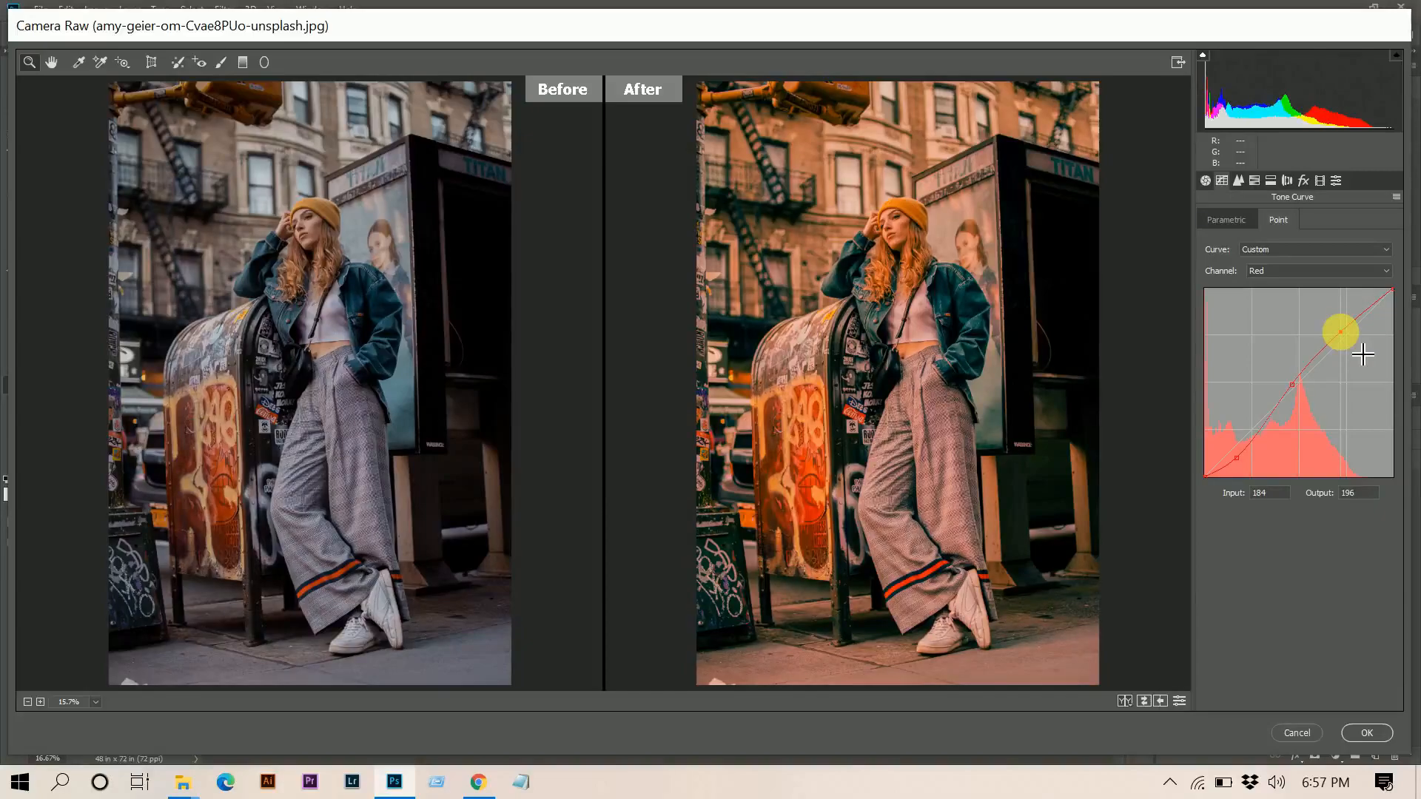
pyautogui.moveTo(1340, 332); pyautogui.dragTo(1341, 332)
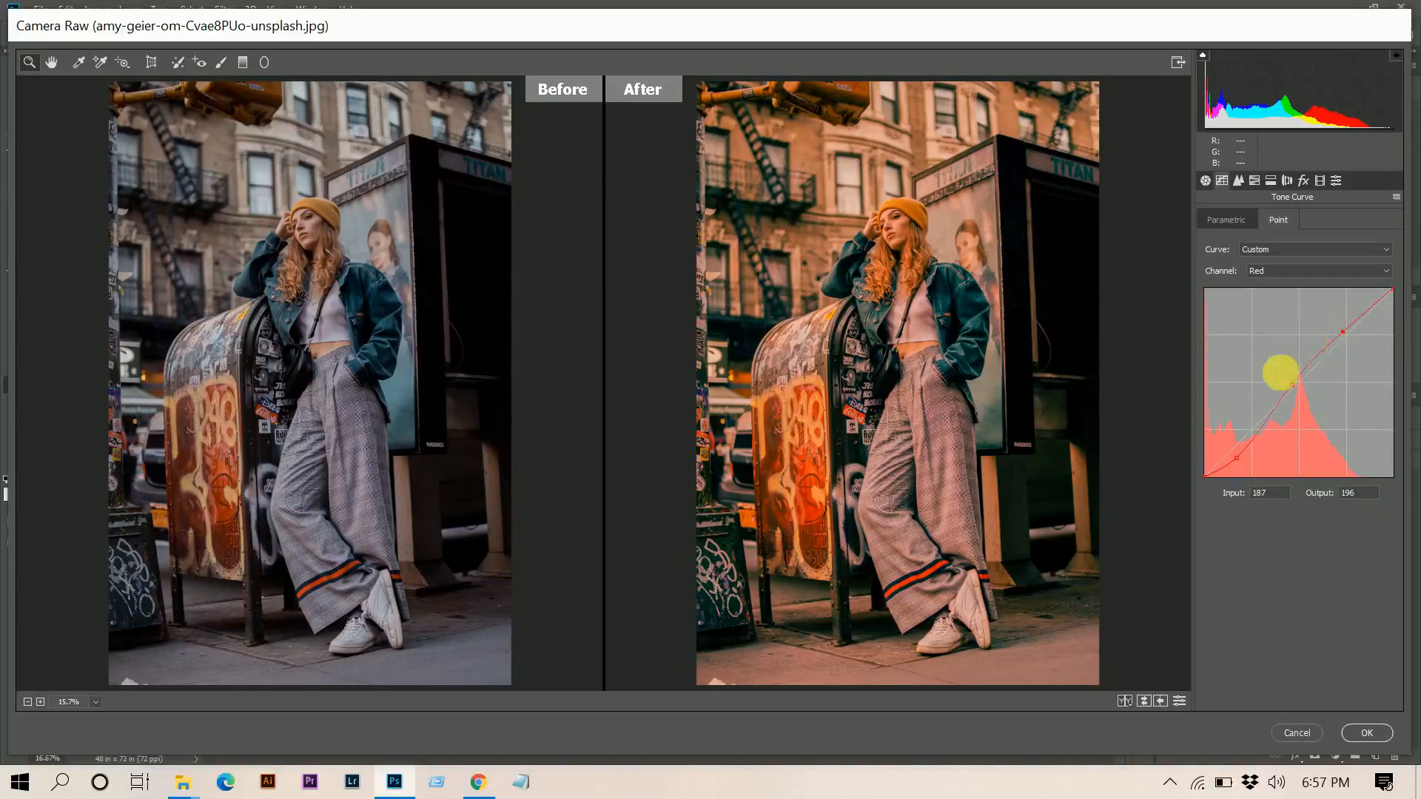
# Shape the Green channel's point curve into an S with input/output points 41/25, 118/125 and 188/199.
pyautogui.click(1317, 270)
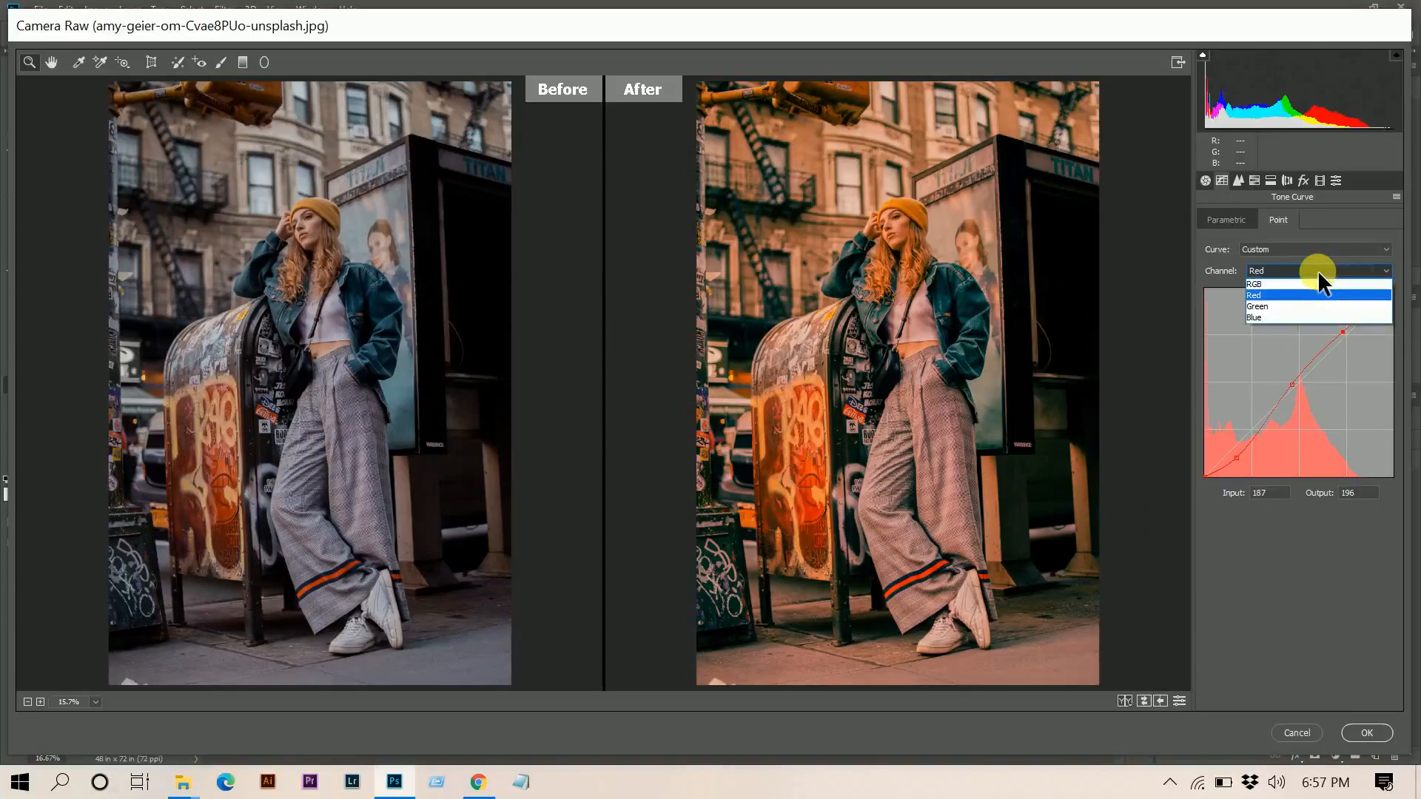
pyautogui.click(1285, 306)
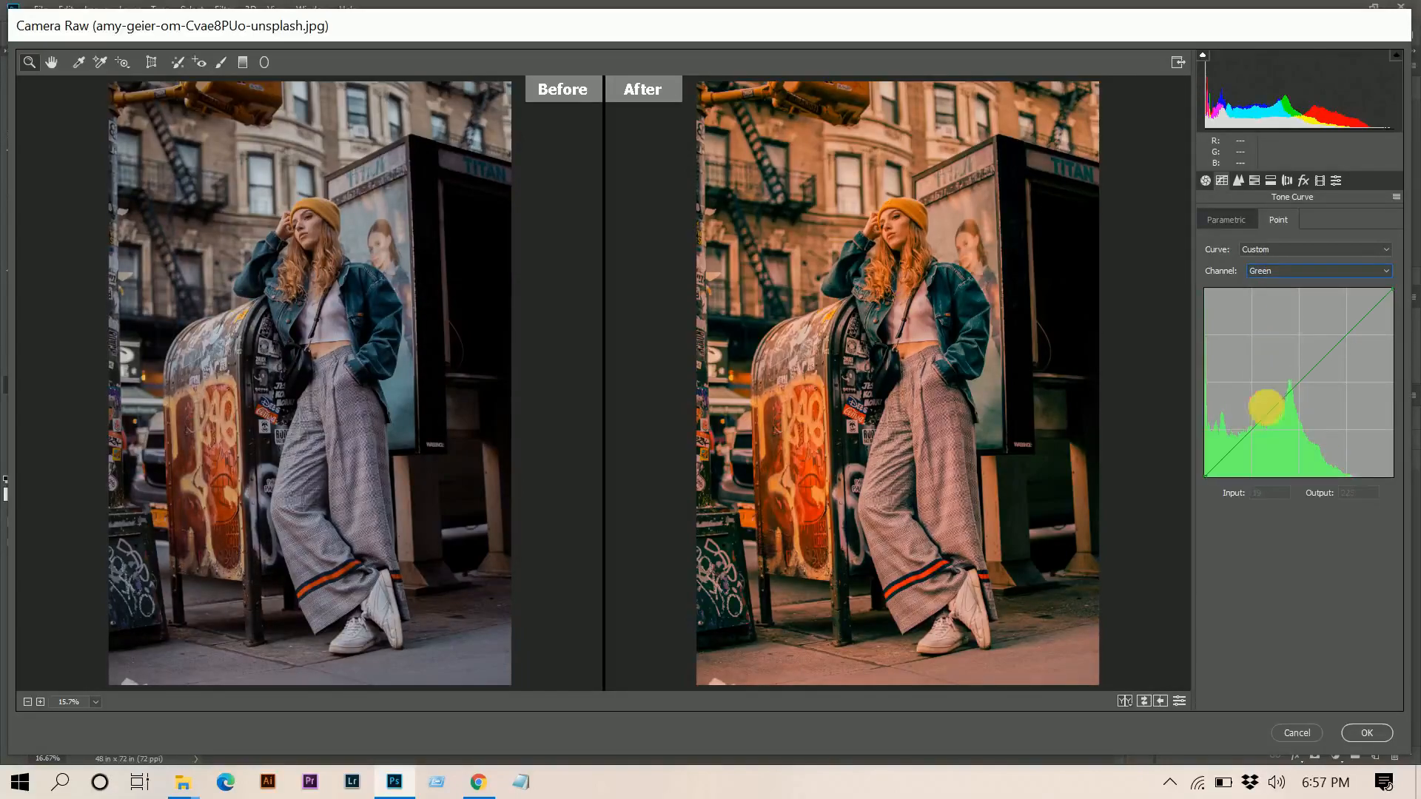
pyautogui.moveTo(1239, 442); pyautogui.dragTo(1235, 458)
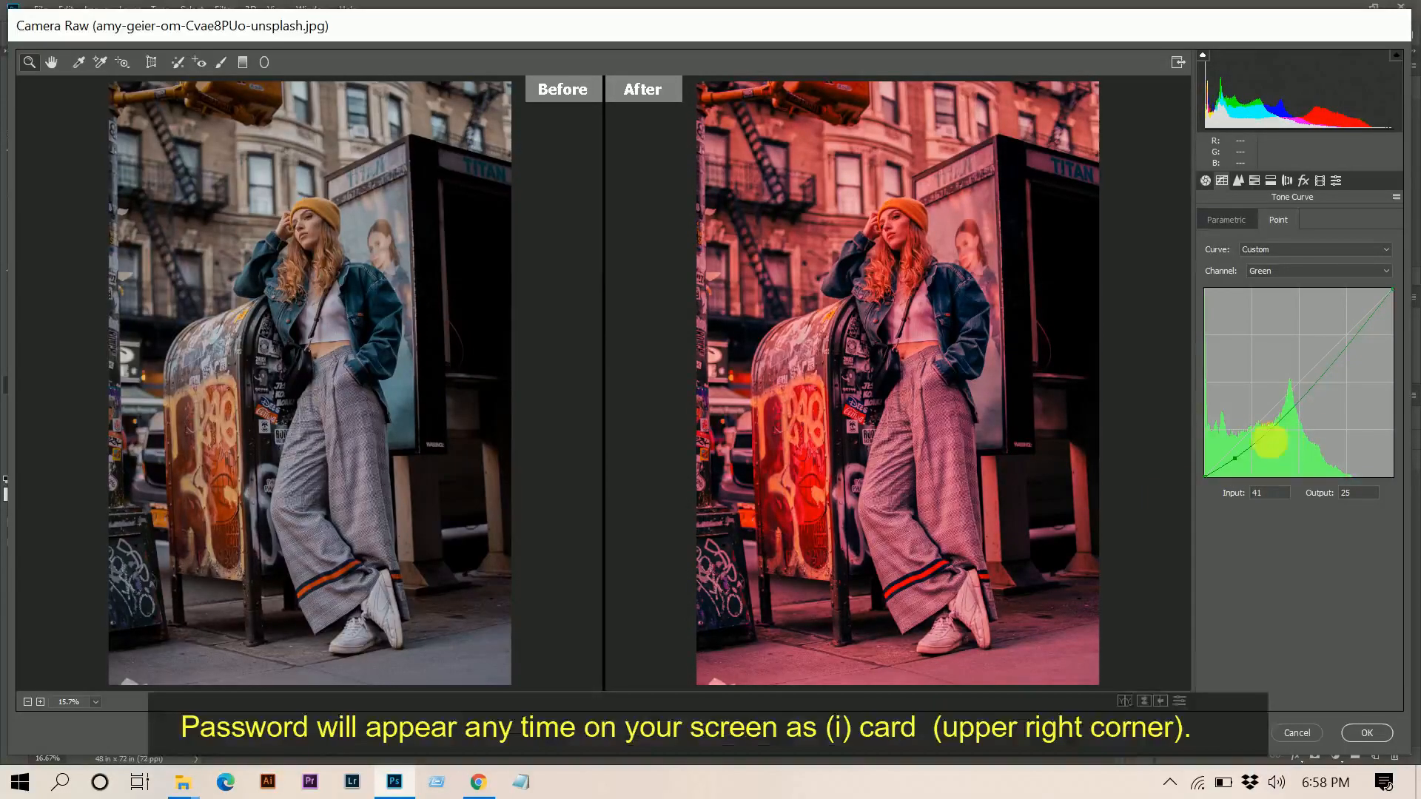
pyautogui.click(1275, 429)
pyautogui.moveTo(1274, 429); pyautogui.dragTo(1292, 382)
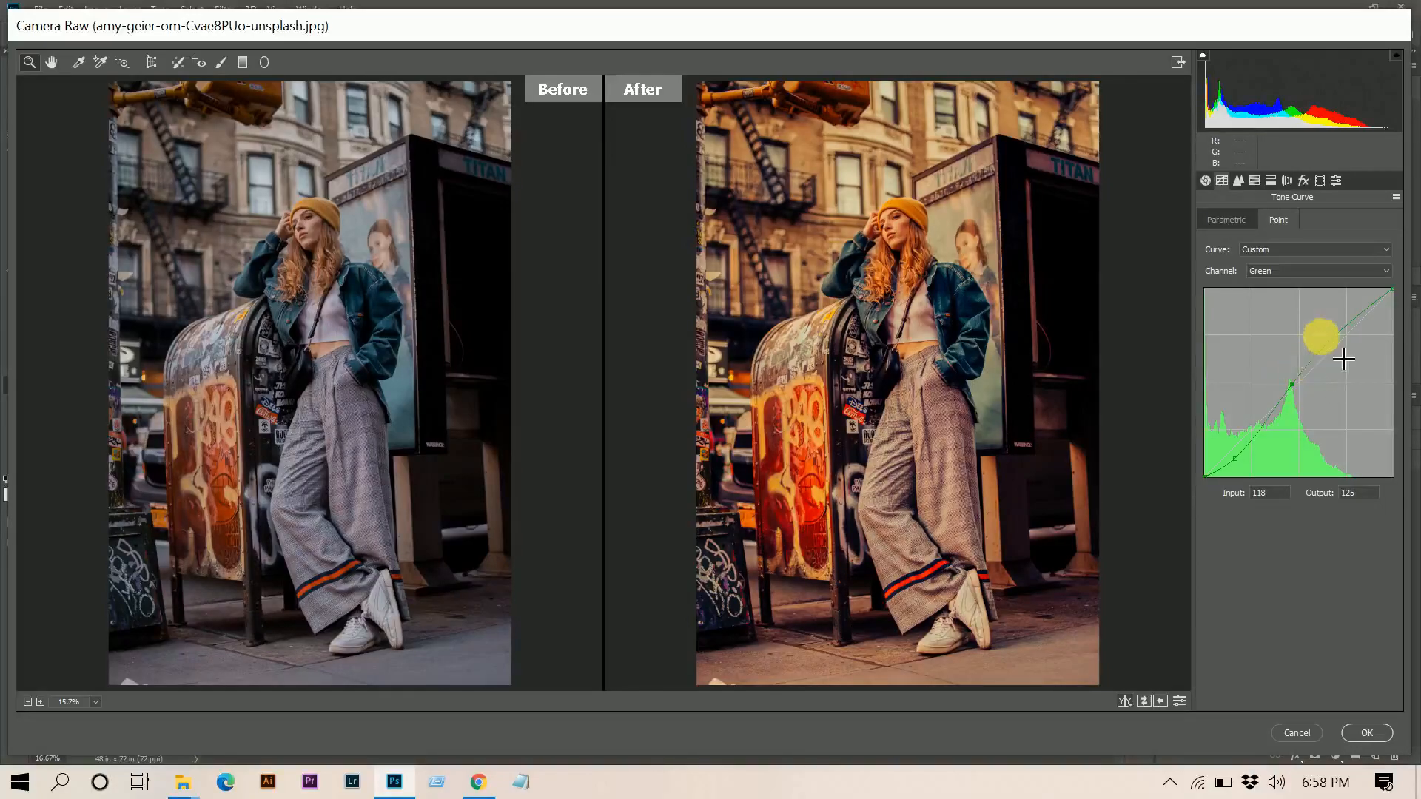
pyautogui.moveTo(1345, 322); pyautogui.dragTo(1336, 328)
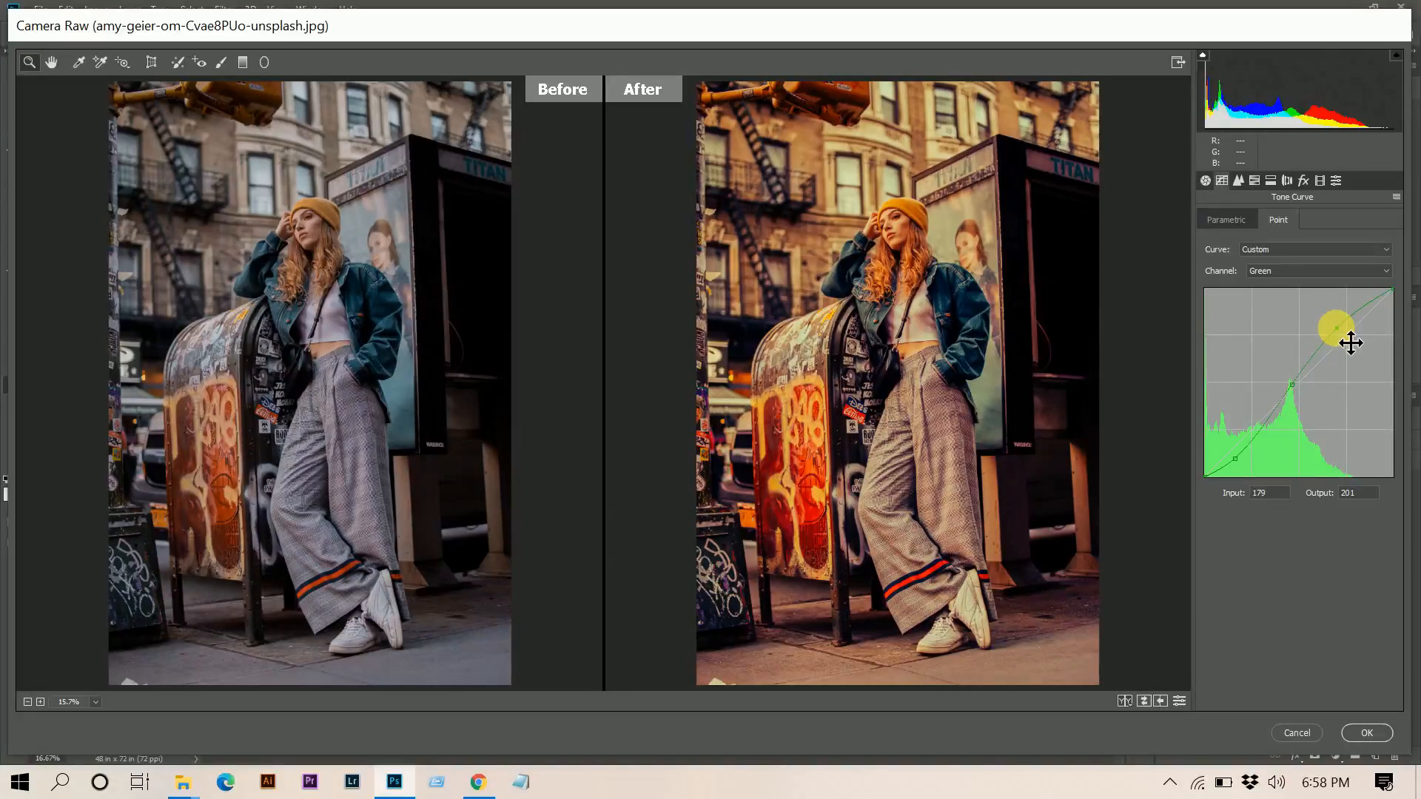
pyautogui.moveTo(1336, 328); pyautogui.dragTo(1327, 351)
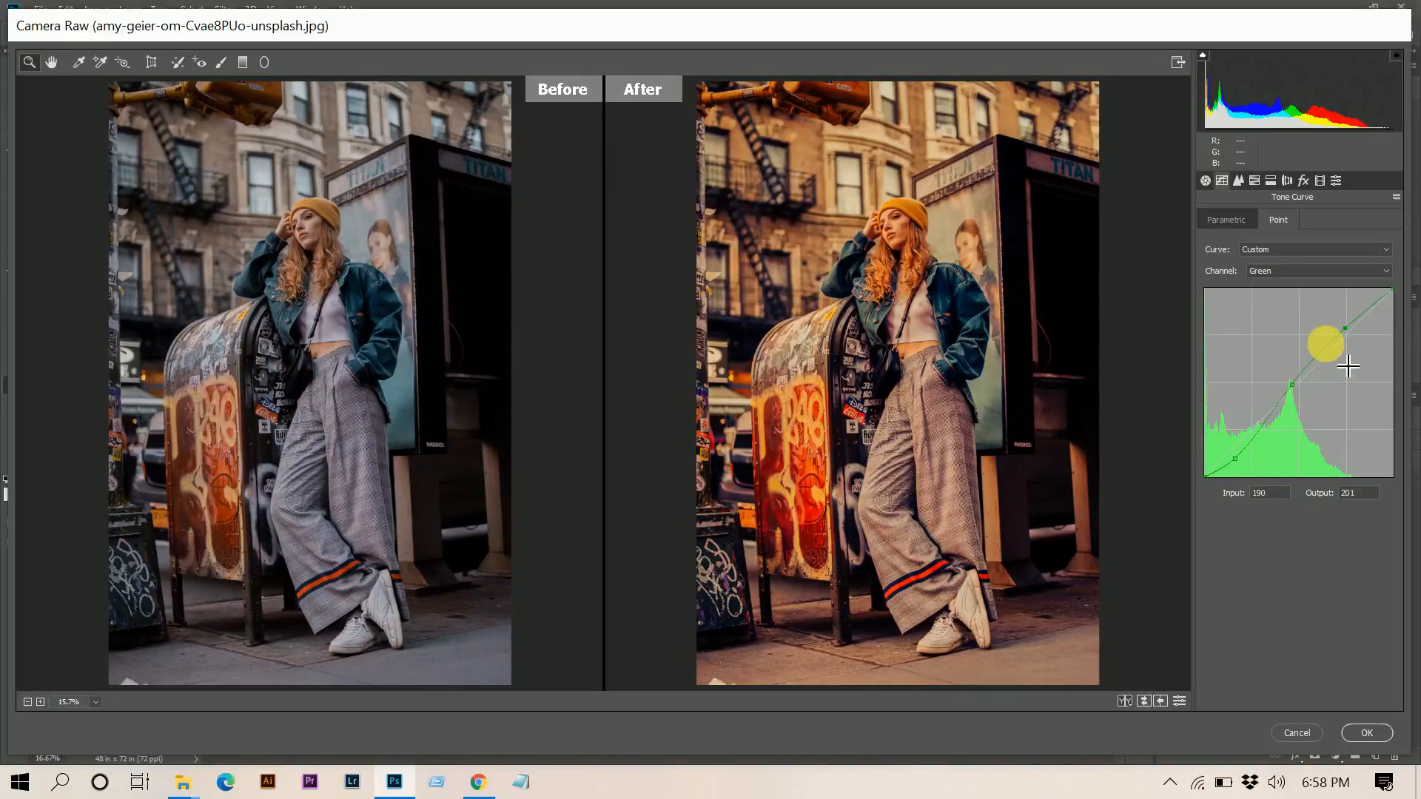
pyautogui.moveTo(1349, 367); pyautogui.dragTo(1348, 365)
pyautogui.press('Down')
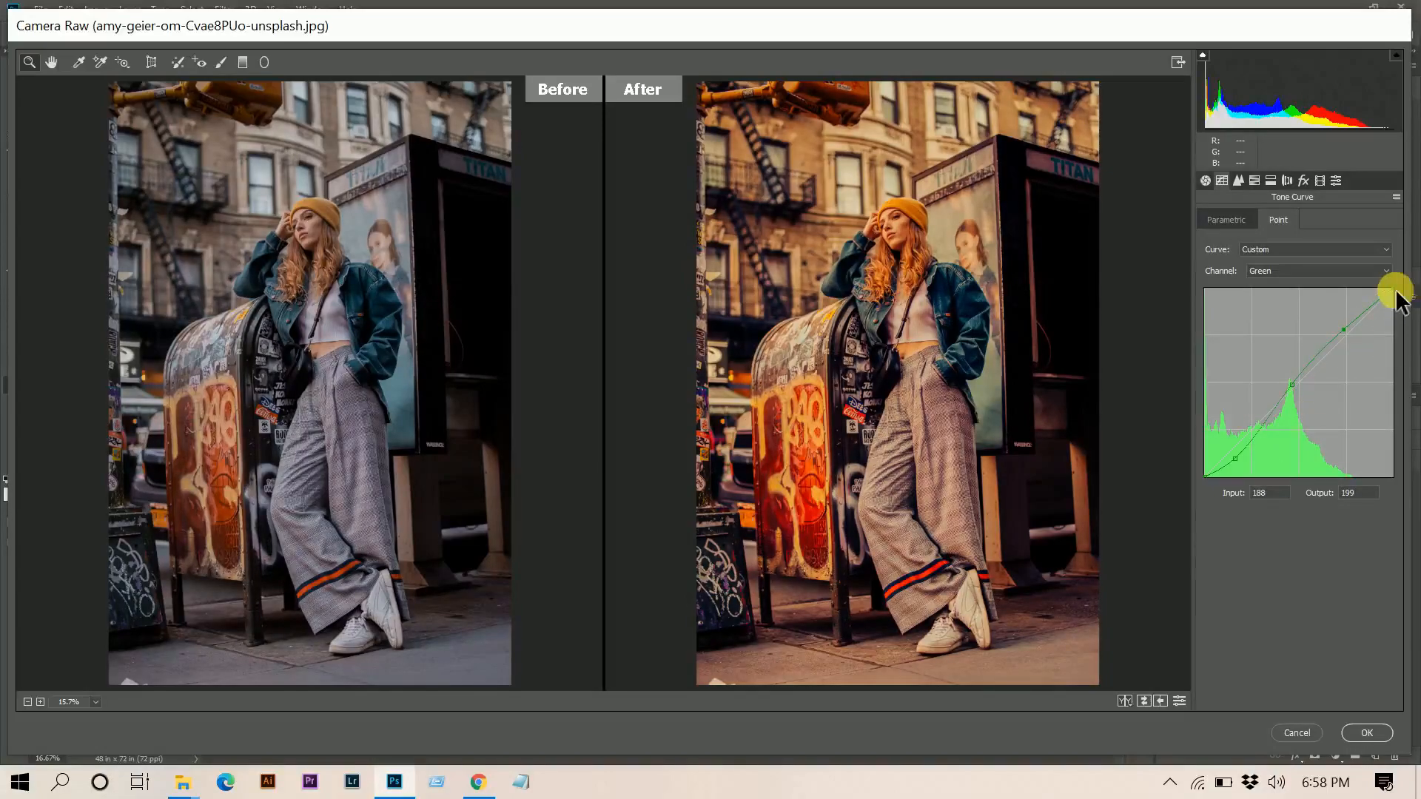
# Add a shadow point at input 40, output 26 and a midtone point at 120/126 on the Blue channel's curve.
pyautogui.click(1346, 271)
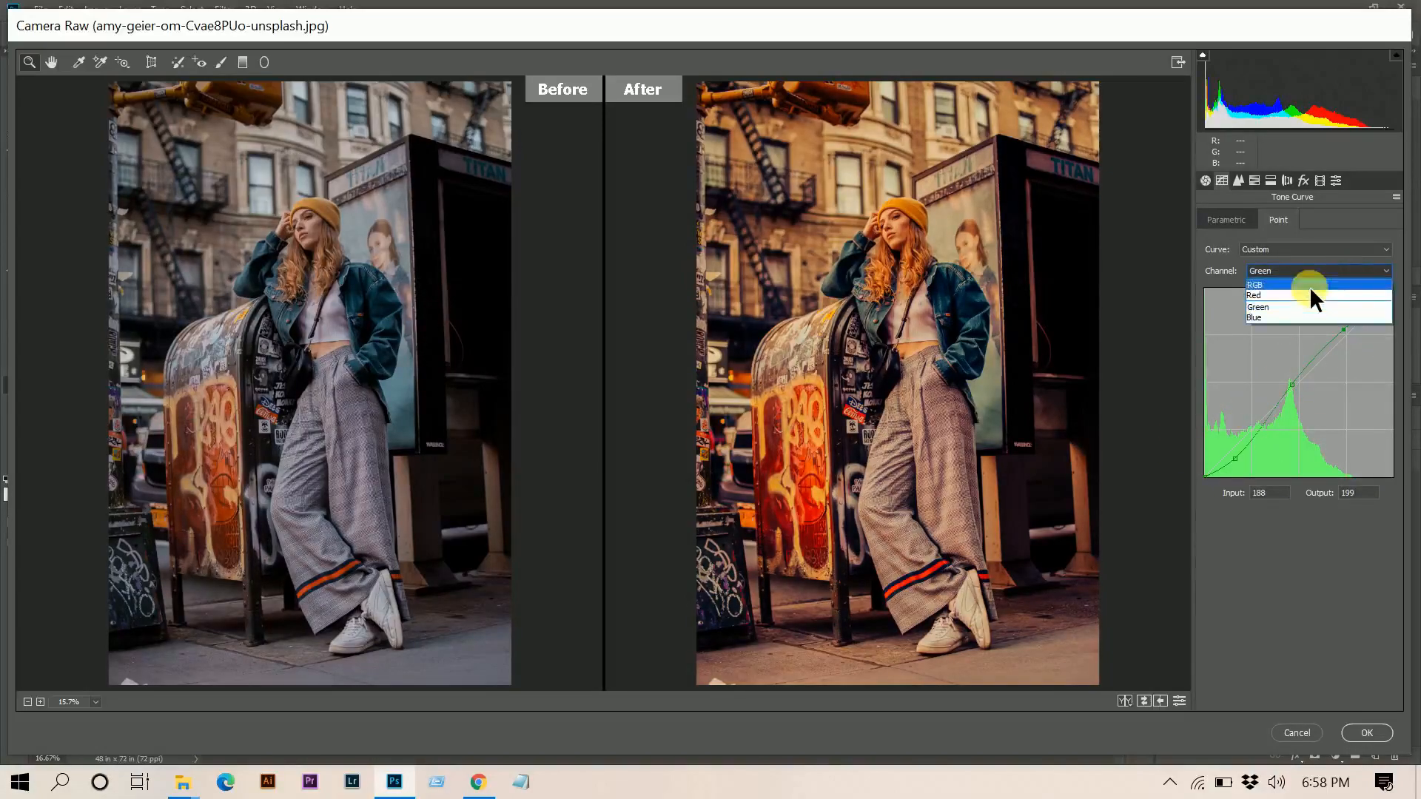
pyautogui.click(1262, 317)
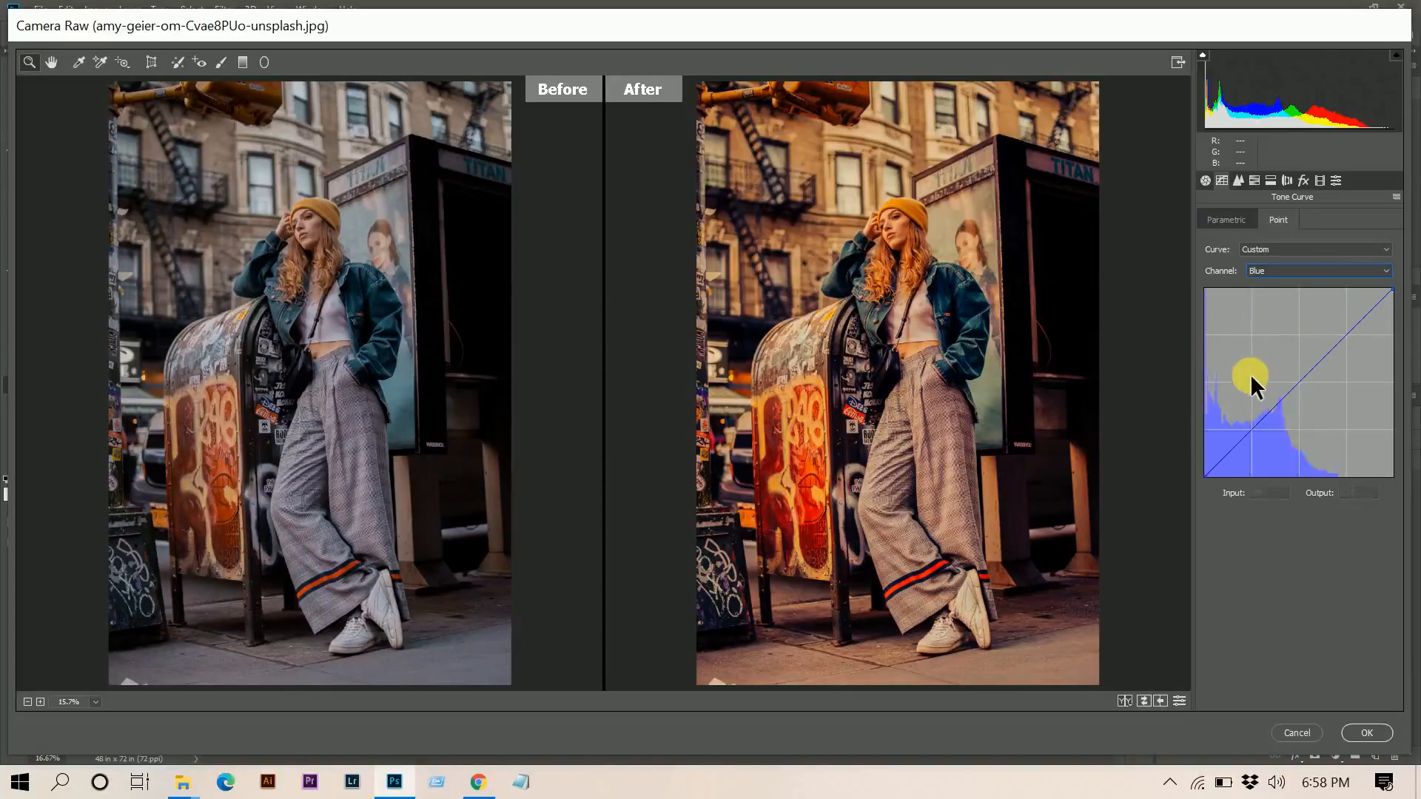
pyautogui.click(1234, 451)
pyautogui.moveTo(1235, 452); pyautogui.dragTo(1264, 479)
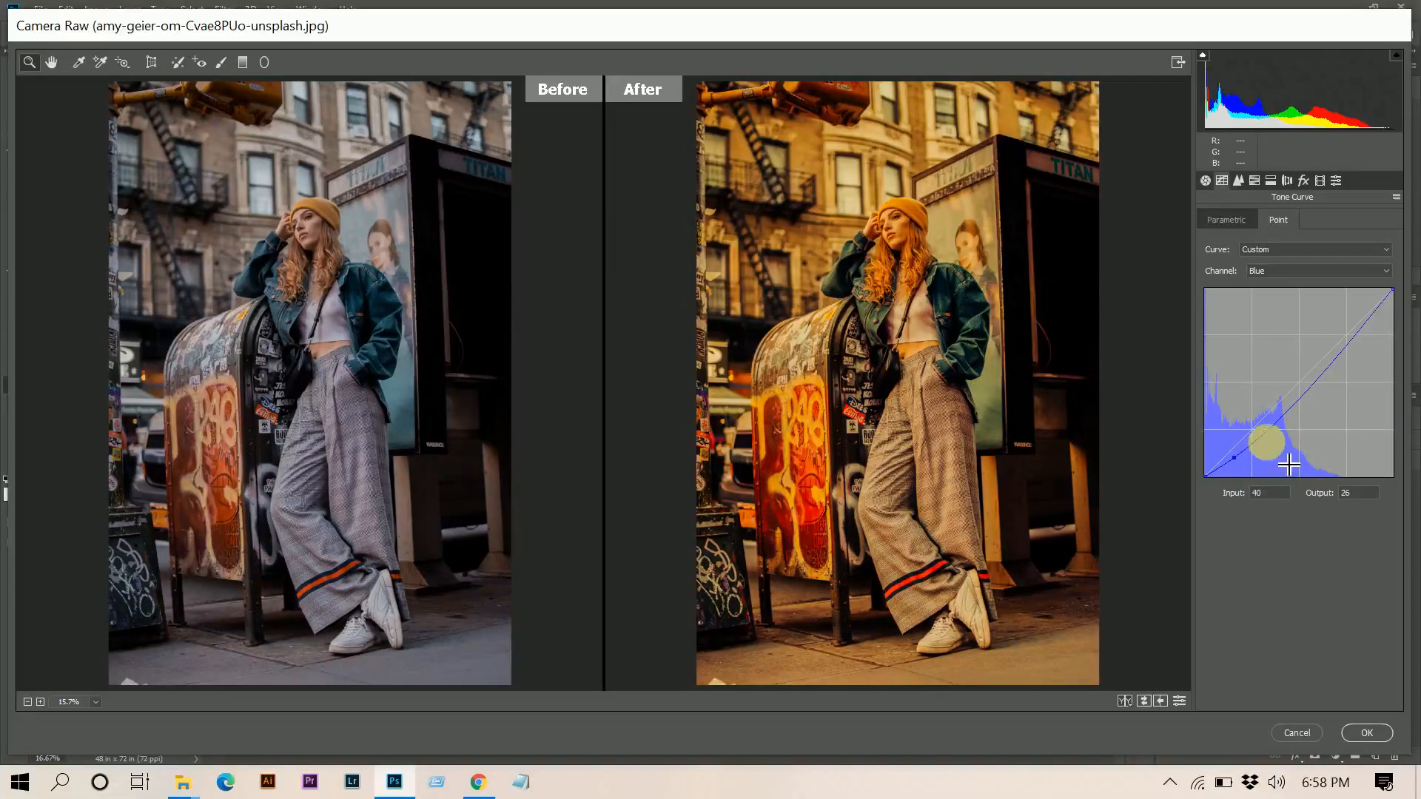
pyautogui.moveTo(1271, 427); pyautogui.dragTo(1307, 403)
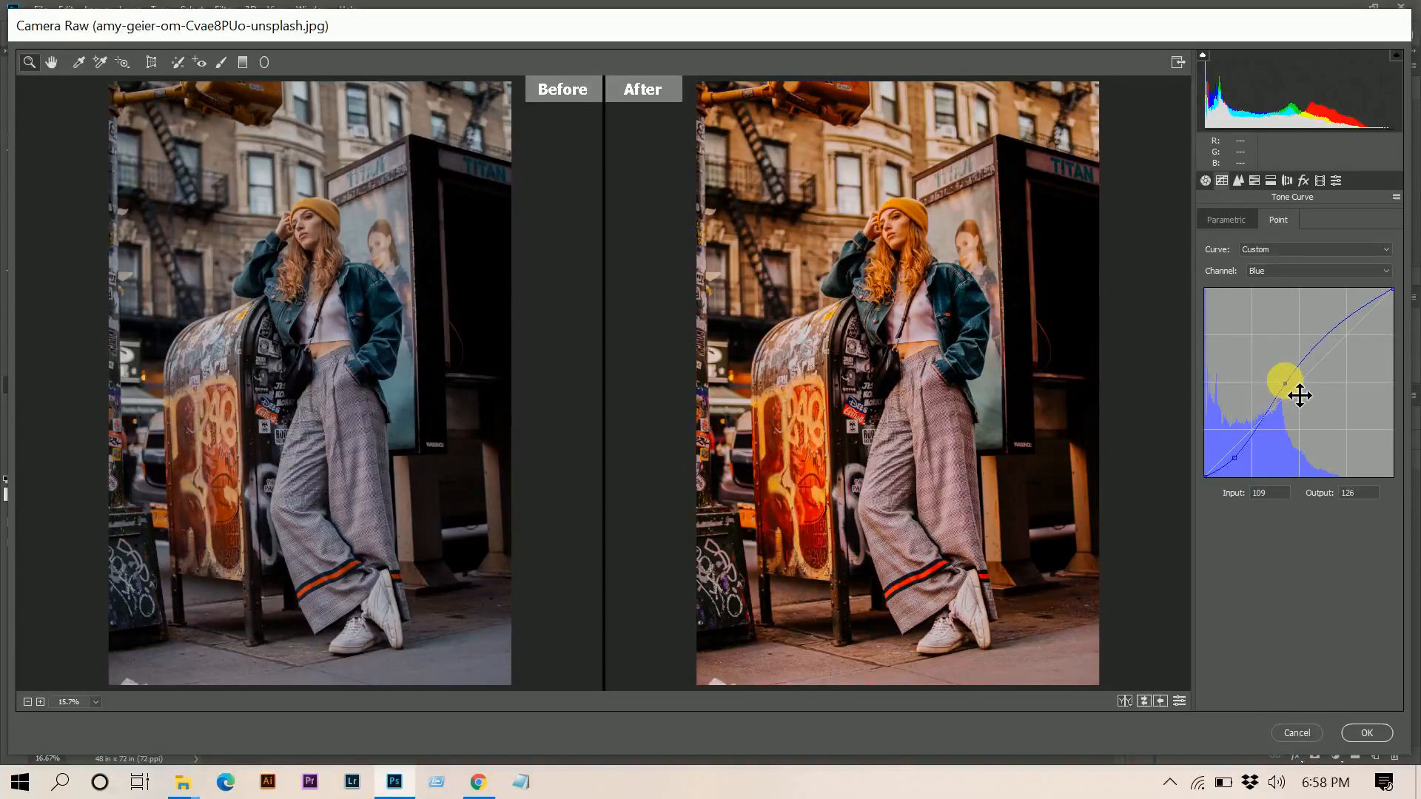
pyautogui.moveTo(1299, 396); pyautogui.dragTo(1309, 403)
pyautogui.press('Right')
pyautogui.press('Right')
pyautogui.press('Right')
pyautogui.press('Right')
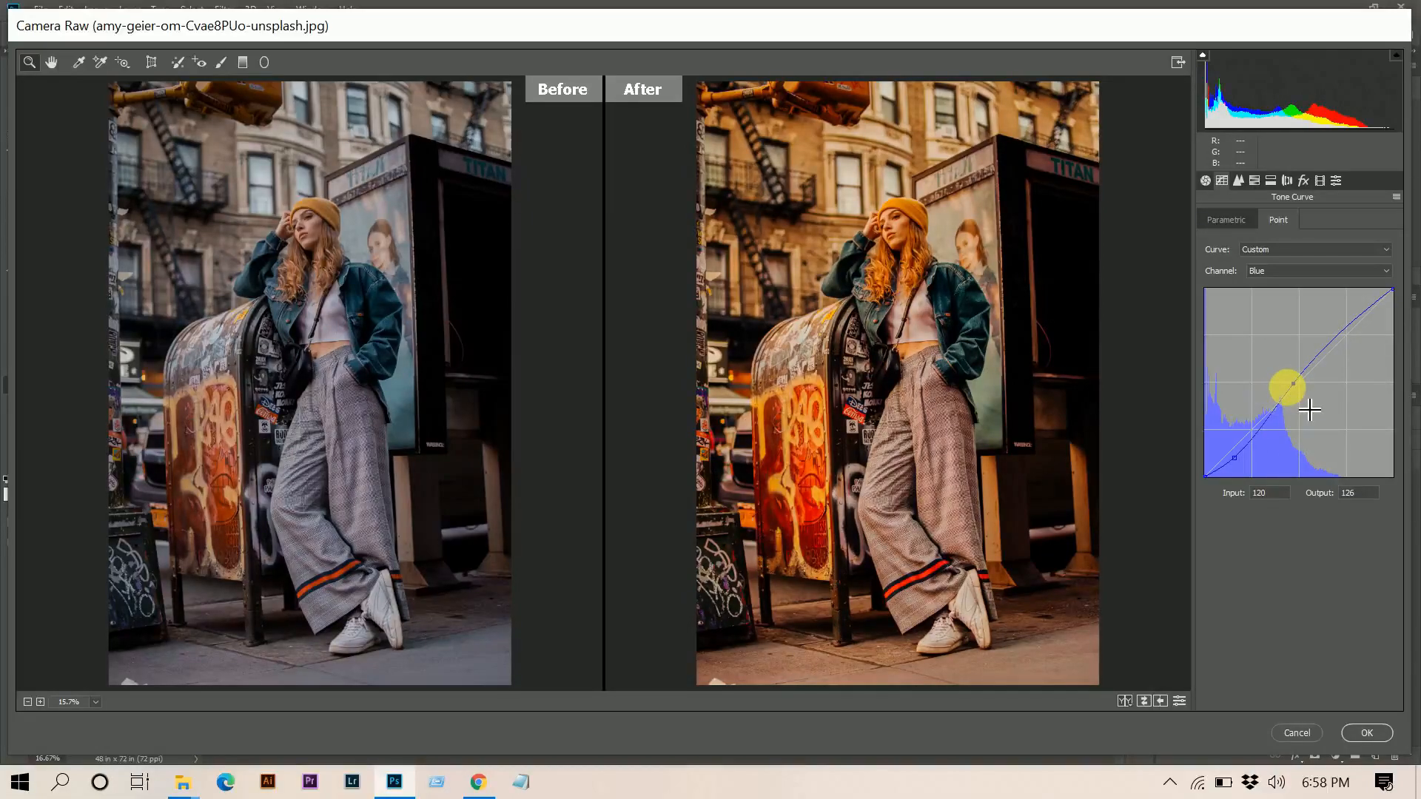
# Add a highlight point to the Blue channel's curve at input 179, output 193.
pyautogui.click(1329, 333)
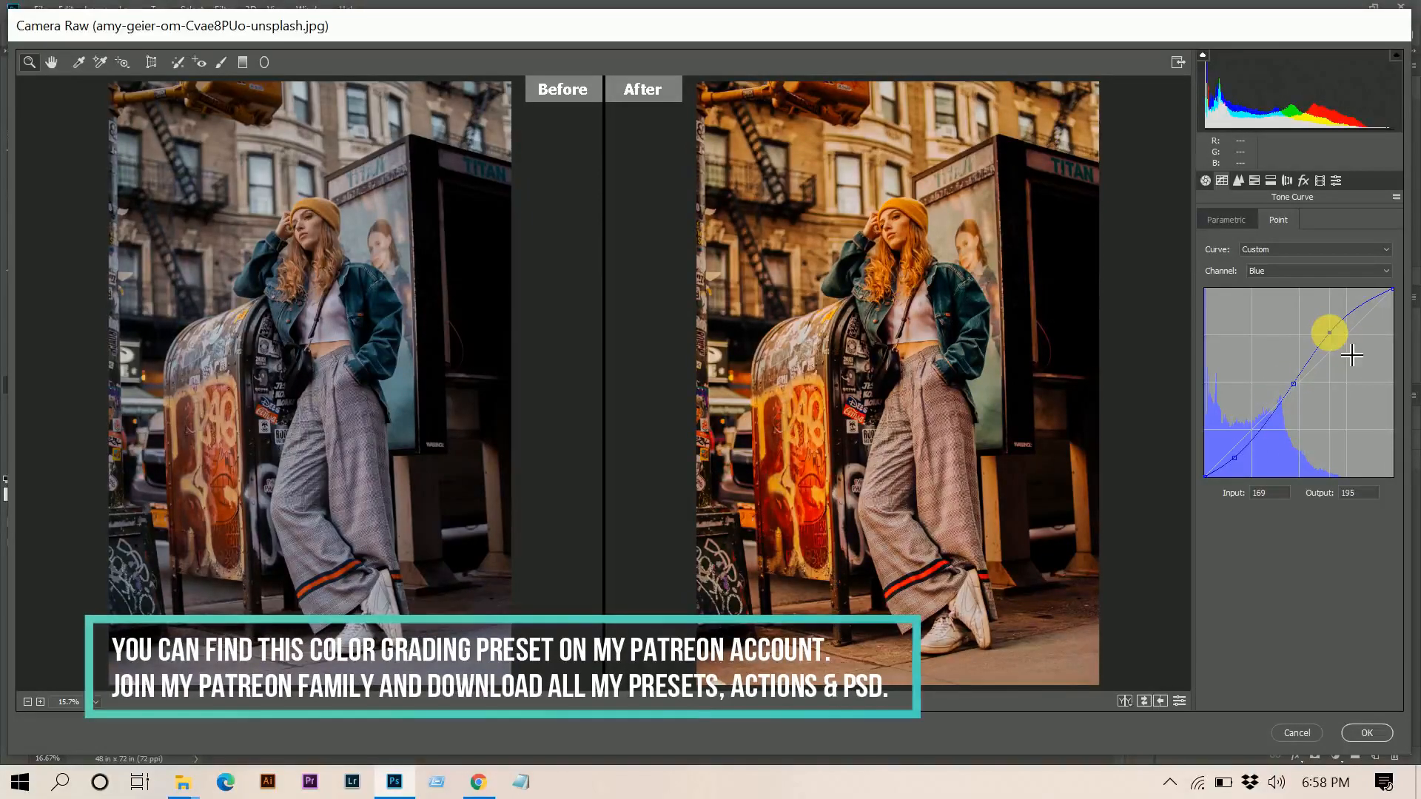
pyautogui.moveTo(1351, 356); pyautogui.dragTo(1356, 345)
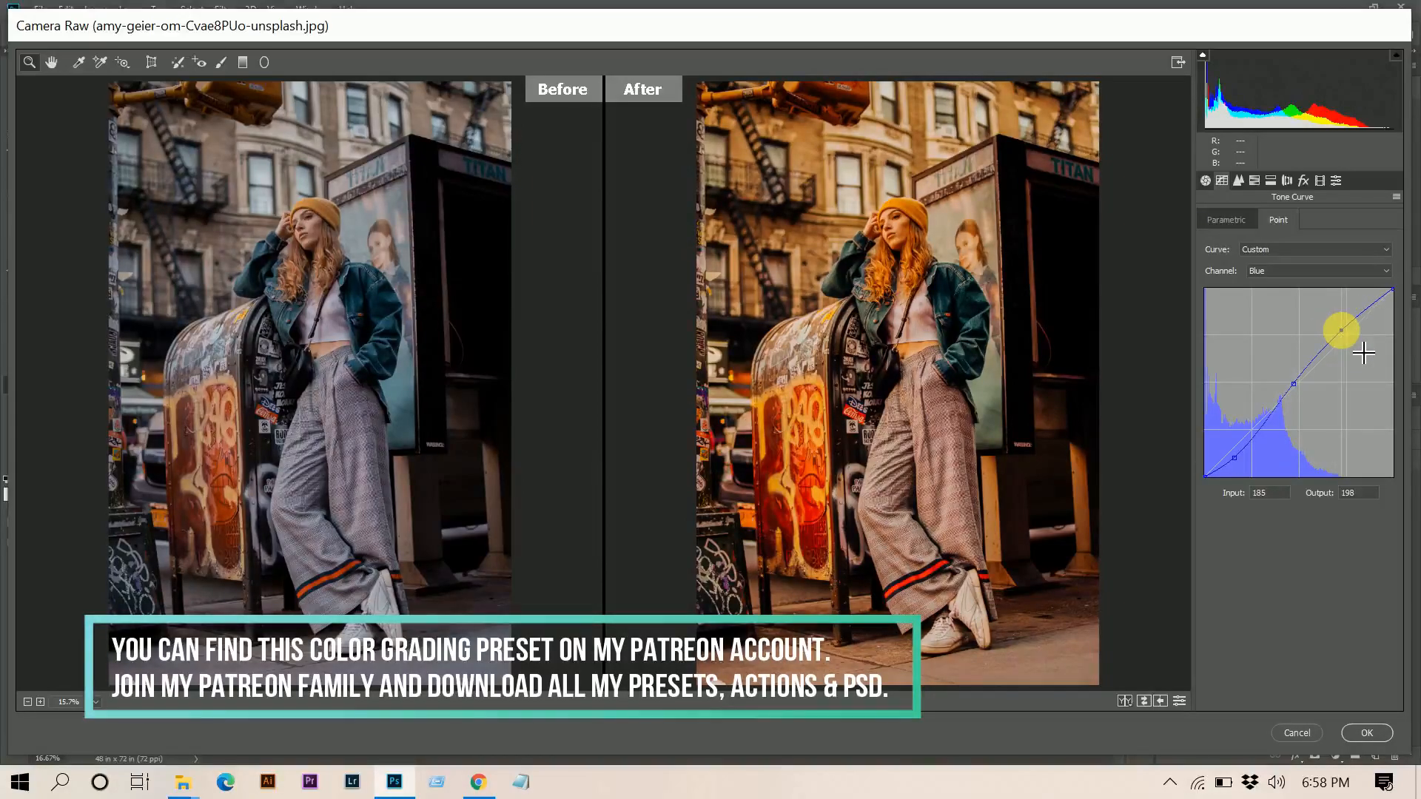
pyautogui.press('Left')
pyautogui.press('Left')
pyautogui.press('Left')
pyautogui.press('Left')
pyautogui.press('Left')
pyautogui.press('Left')
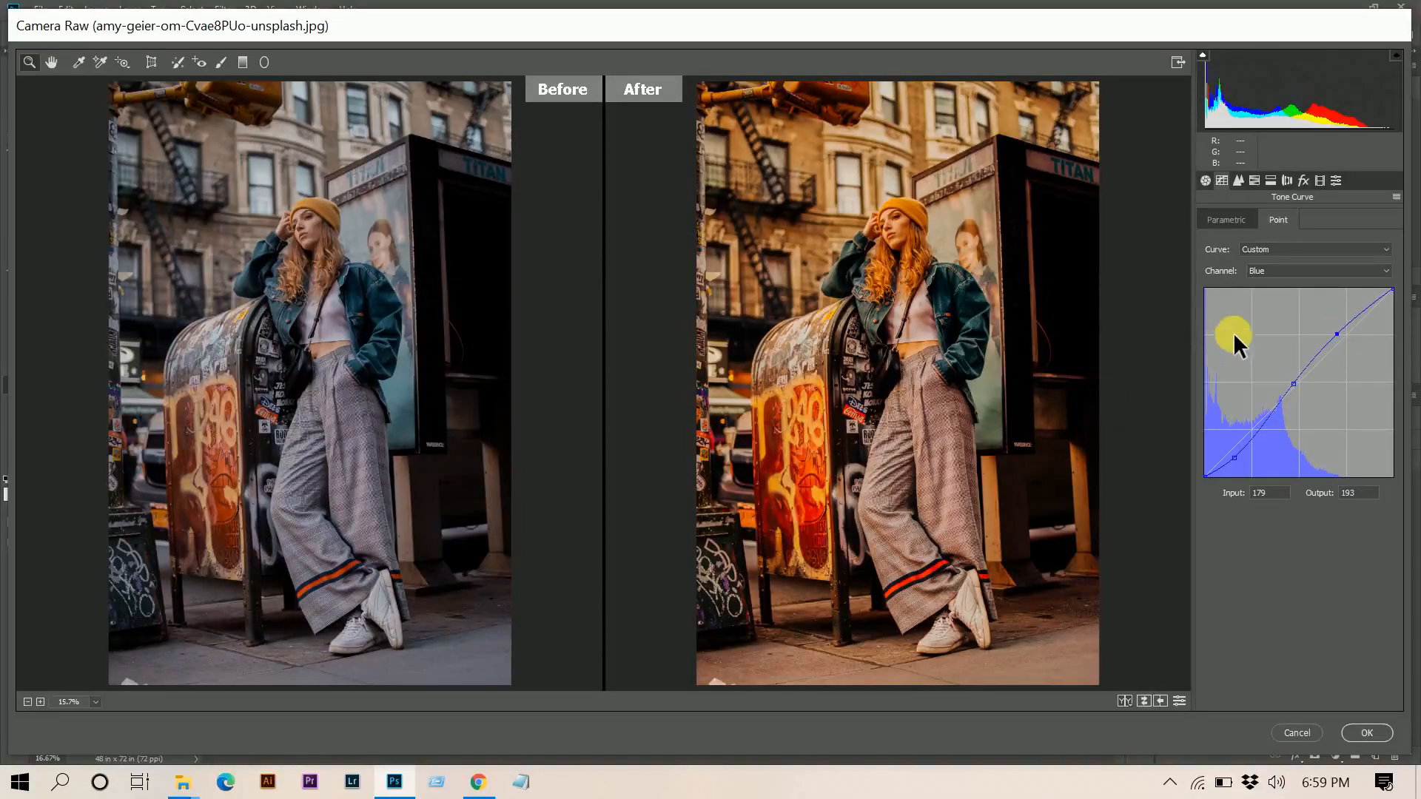
# Set the sharpening Amount to 30 in the Detail settings.
pyautogui.moveTo(1393, 289); pyautogui.dragTo(1400, 304)
pyautogui.click(1237, 178)
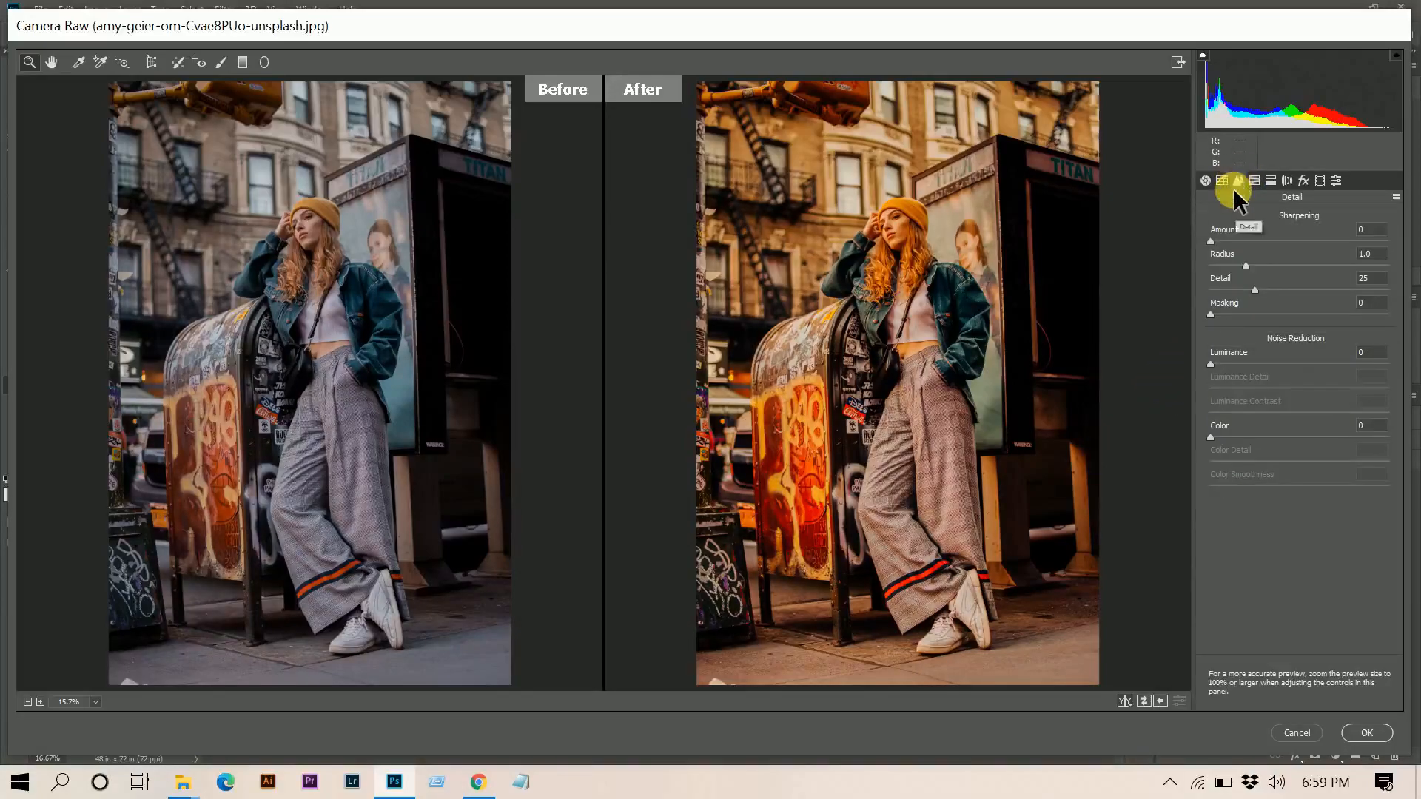
pyautogui.click(1231, 241)
pyautogui.moveTo(1249, 246); pyautogui.dragTo(1245, 248)
# Set the noise reduction Luminance to about 12 and Color to 25.
pyautogui.click(1231, 363)
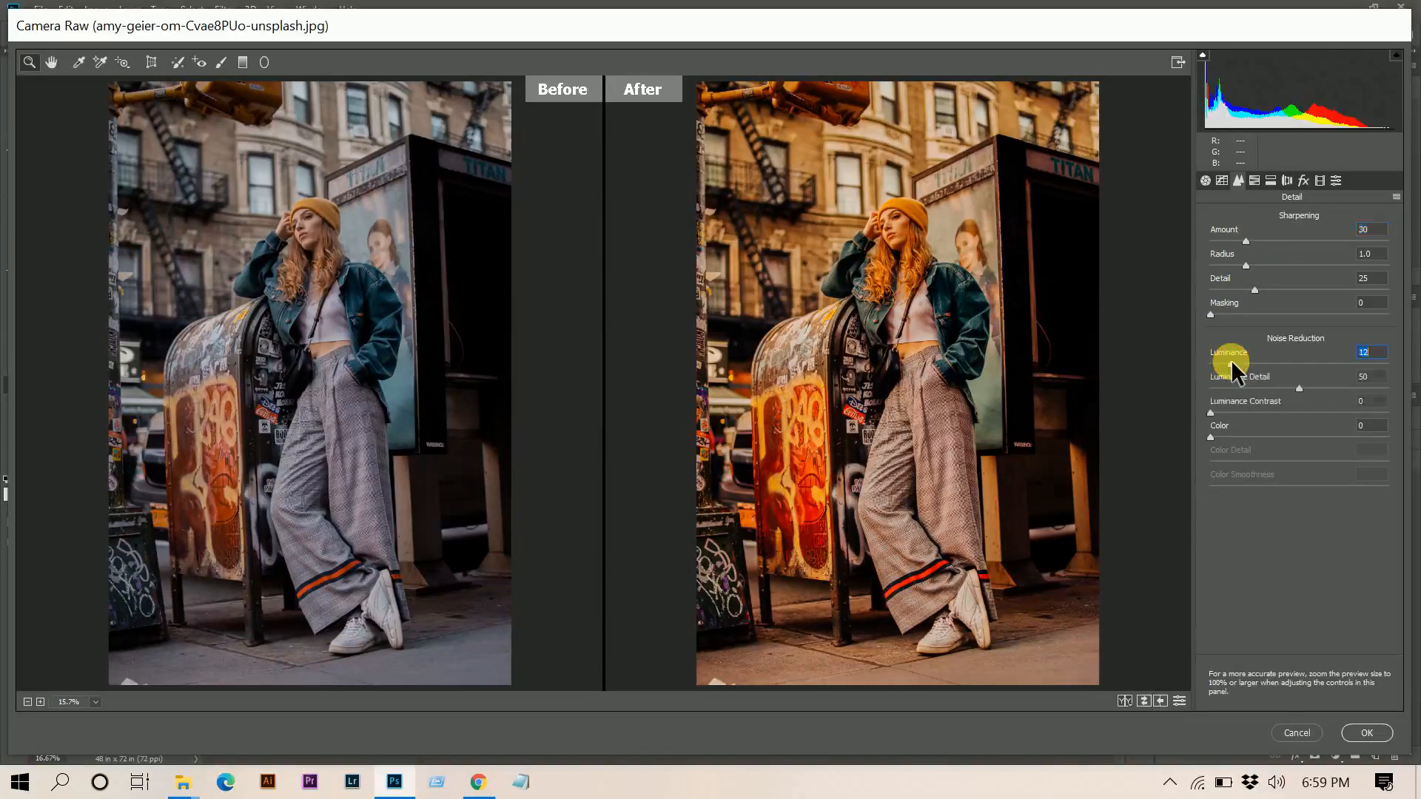
pyautogui.moveTo(1231, 361); pyautogui.dragTo(1233, 362)
pyautogui.click(1256, 437)
pyautogui.moveTo(1250, 437); pyautogui.dragTo(1254, 437)
# Set the HSL hues to Reds +32, Oranges -6, Yellows -15, Greens +30, Aquas -5, Blues +30, Purples -25 and Magentas -30.
pyautogui.click(1254, 179)
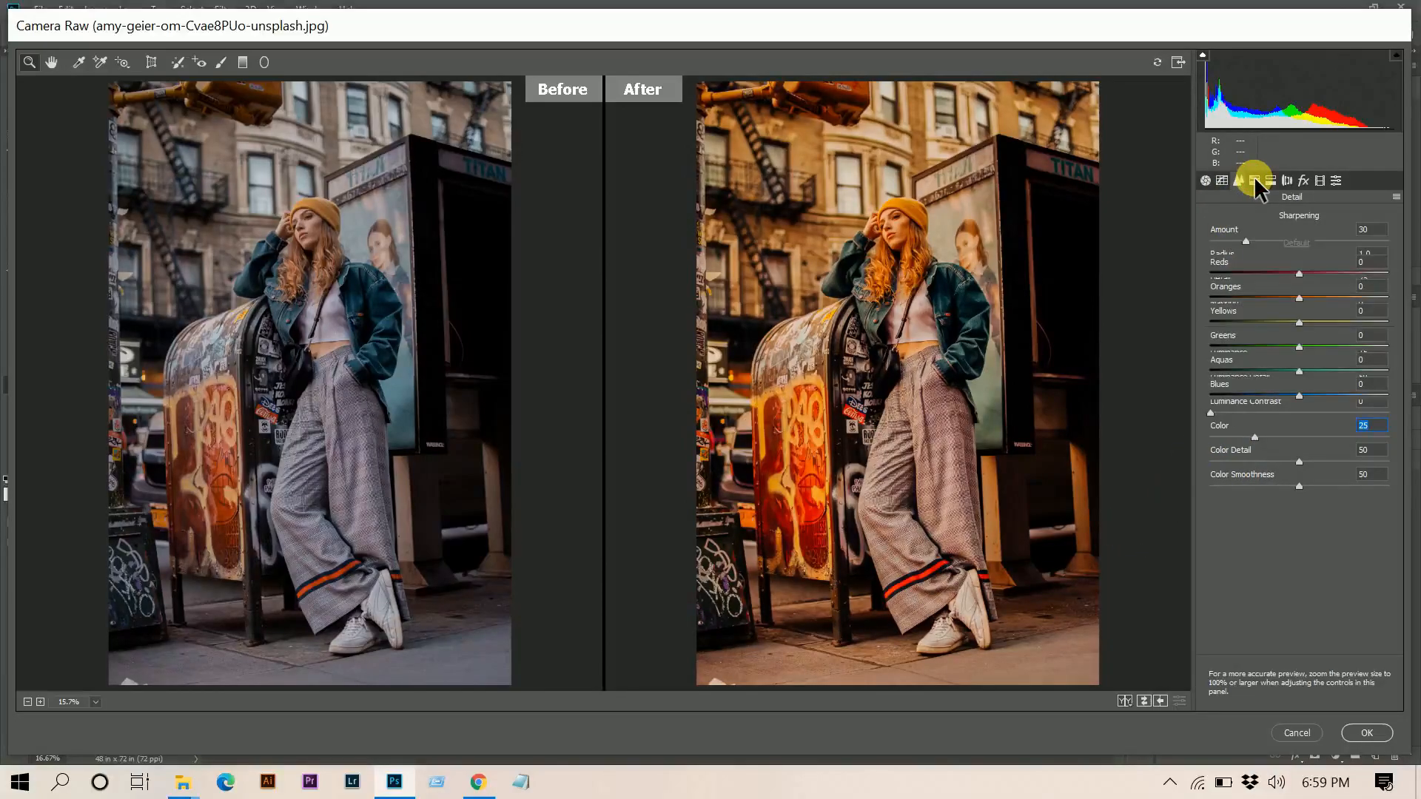
pyautogui.click(1218, 218)
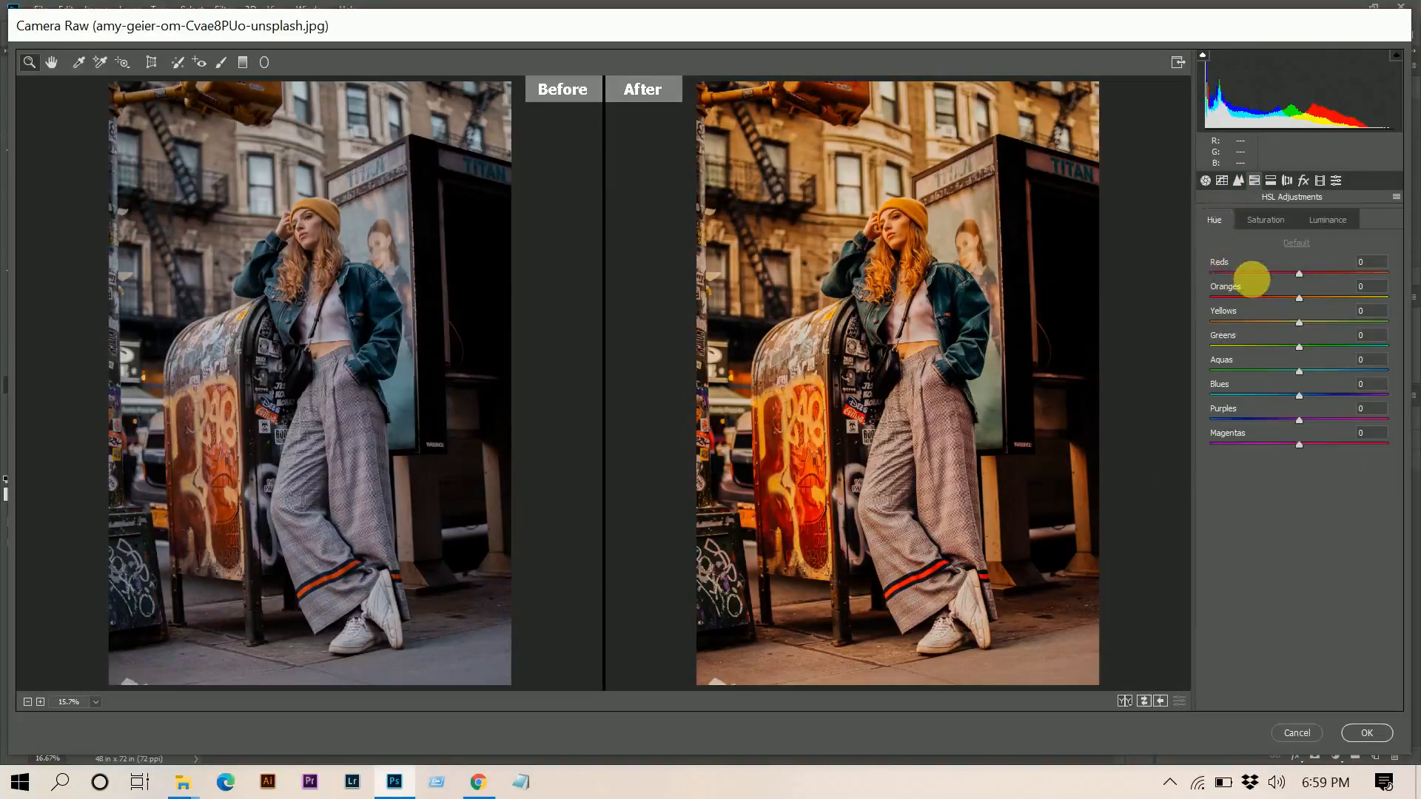
pyautogui.moveTo(1300, 273); pyautogui.dragTo(1295, 424)
pyautogui.click(1285, 318)
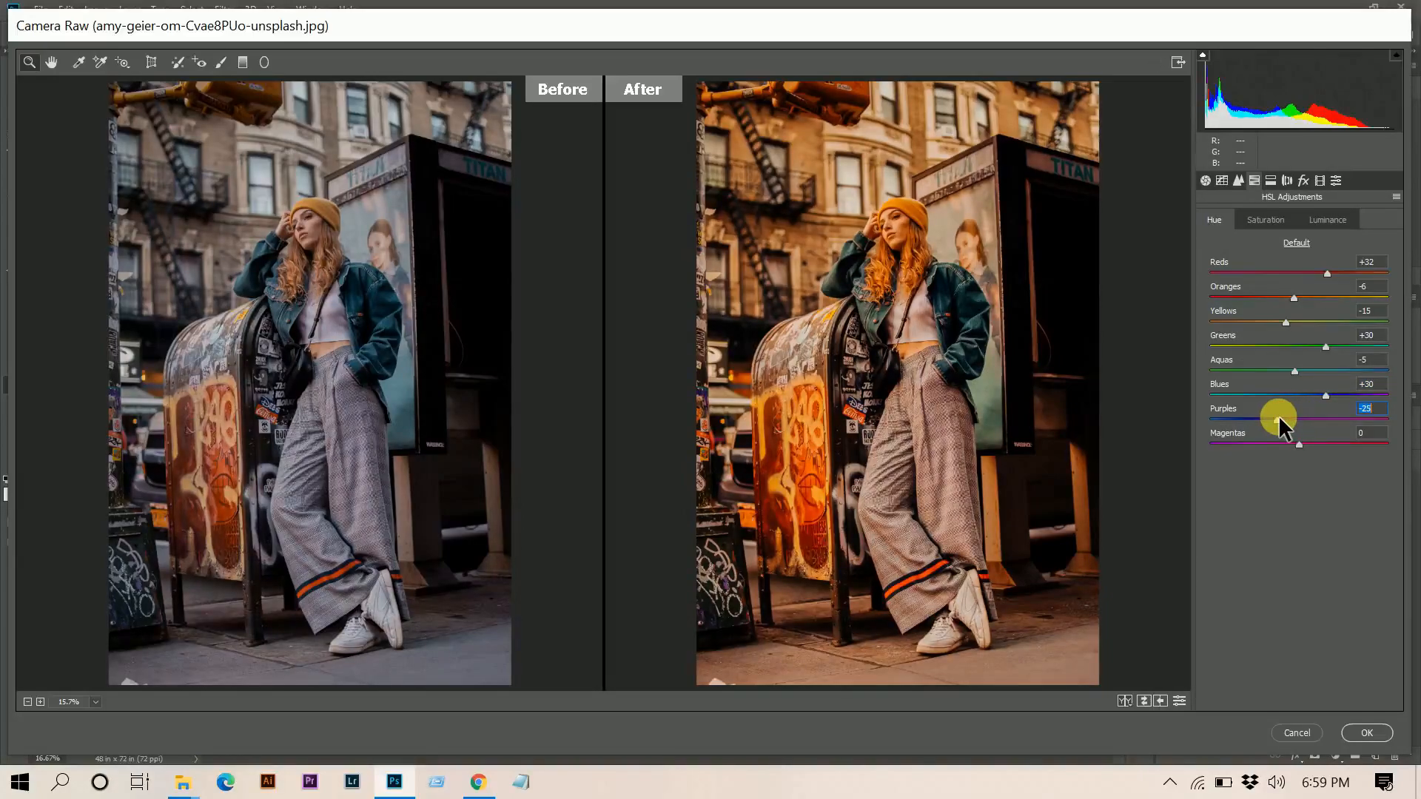
pyautogui.moveTo(1307, 444); pyautogui.dragTo(1270, 436)
pyautogui.press('Up')
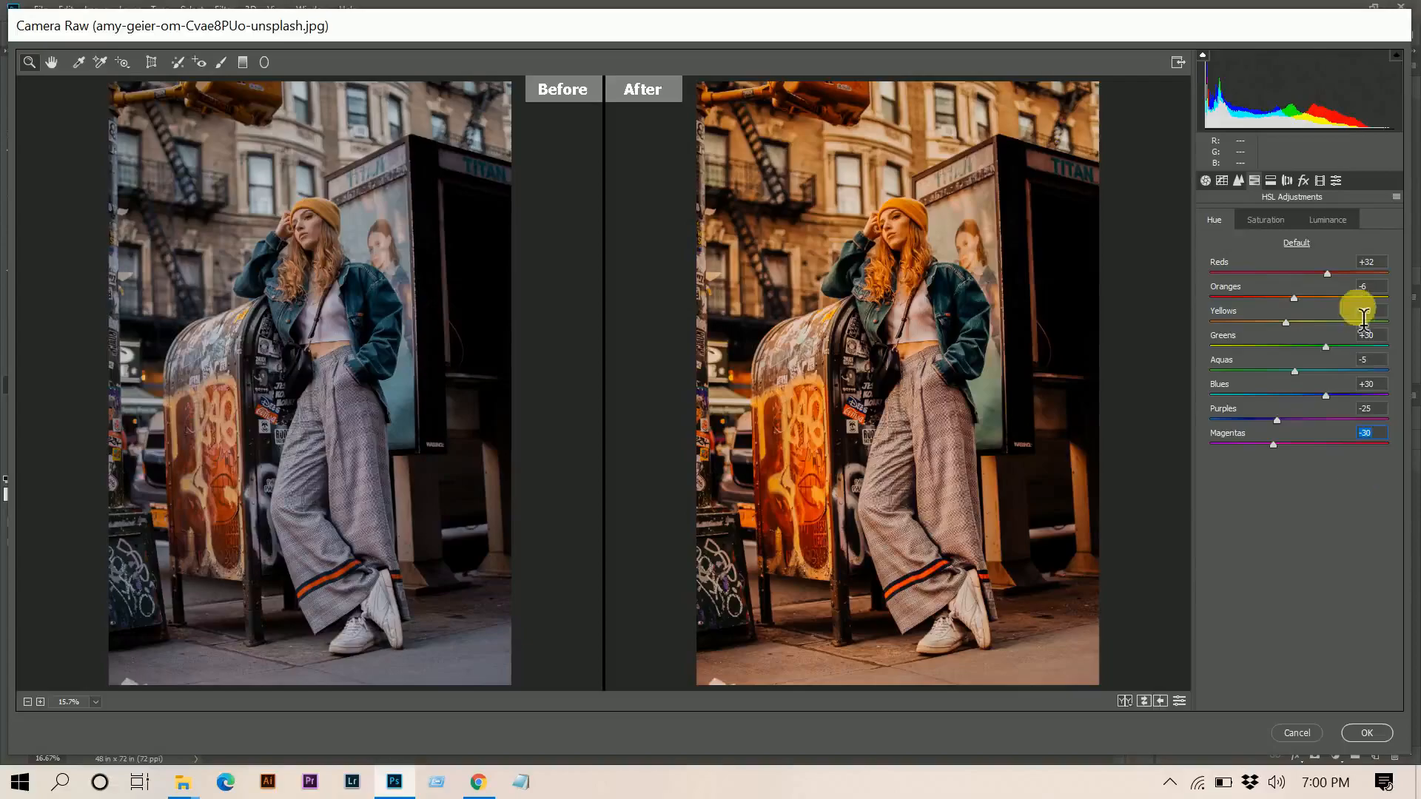
# Set the HSL saturation of Reds to +15 and Oranges to -45.
pyautogui.click(1263, 219)
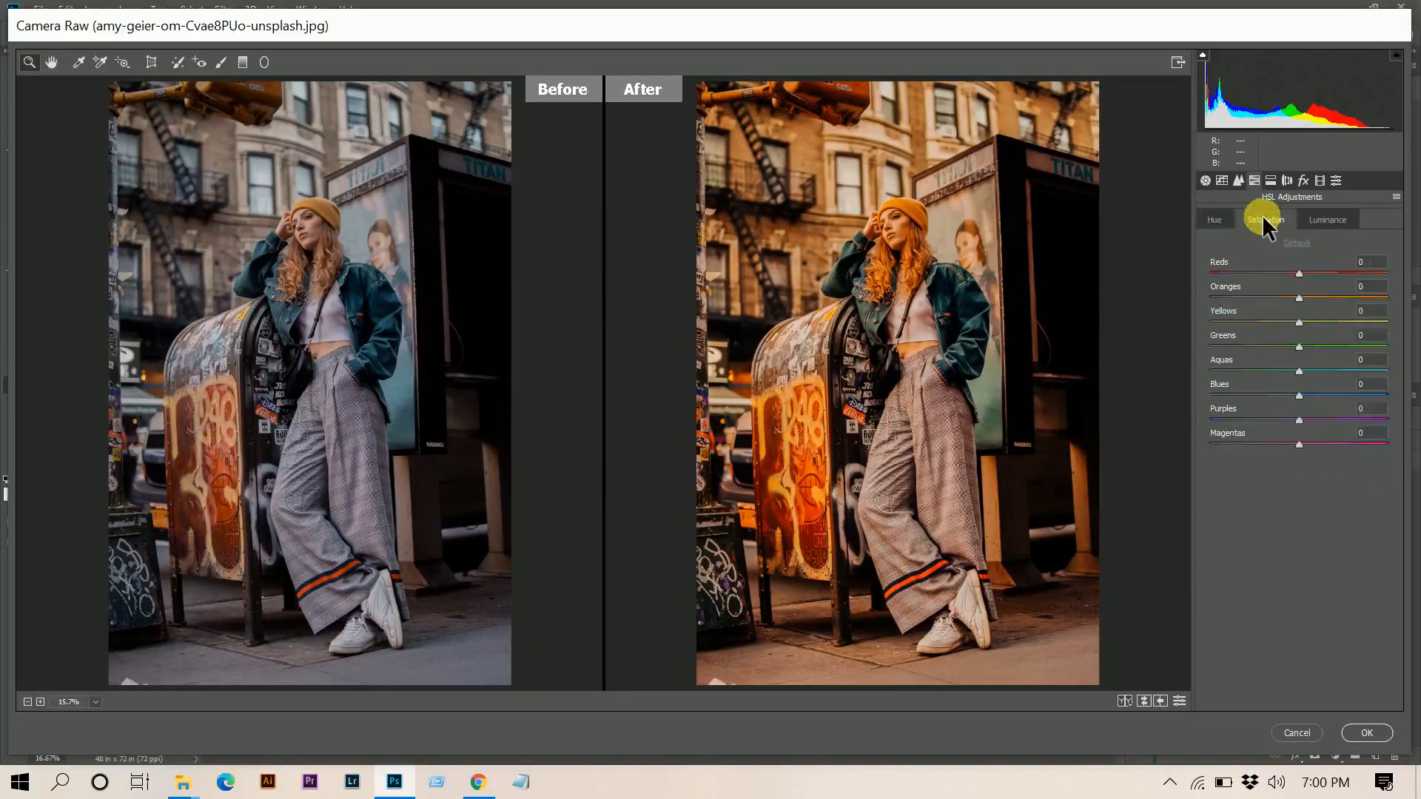
pyautogui.click(1315, 272)
pyautogui.press('Down')
pyautogui.press('Down')
pyautogui.moveTo(1302, 297); pyautogui.dragTo(1259, 295)
pyautogui.press('Down')
pyautogui.press('Down')
# Set the HSL saturation to Yellows -40, Greens -25, Aquas +45, Blues +40, Purples -19 and Magentas +40.
pyautogui.moveTo(1298, 322); pyautogui.dragTo(1340, 373)
pyautogui.click(1329, 395)
pyautogui.moveTo(1331, 394); pyautogui.dragTo(1332, 394)
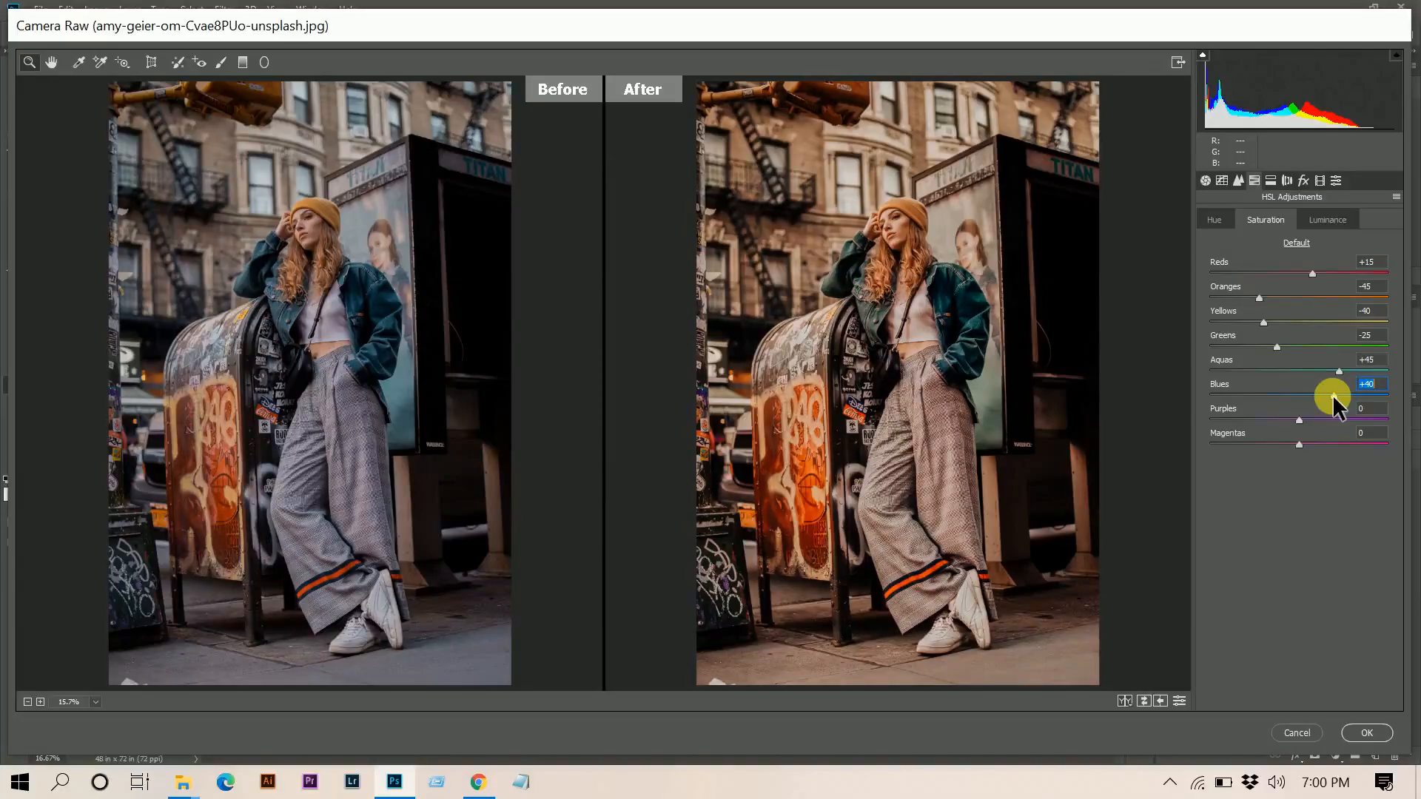
pyautogui.click(1267, 421)
pyautogui.moveTo(1267, 422); pyautogui.dragTo(1335, 450)
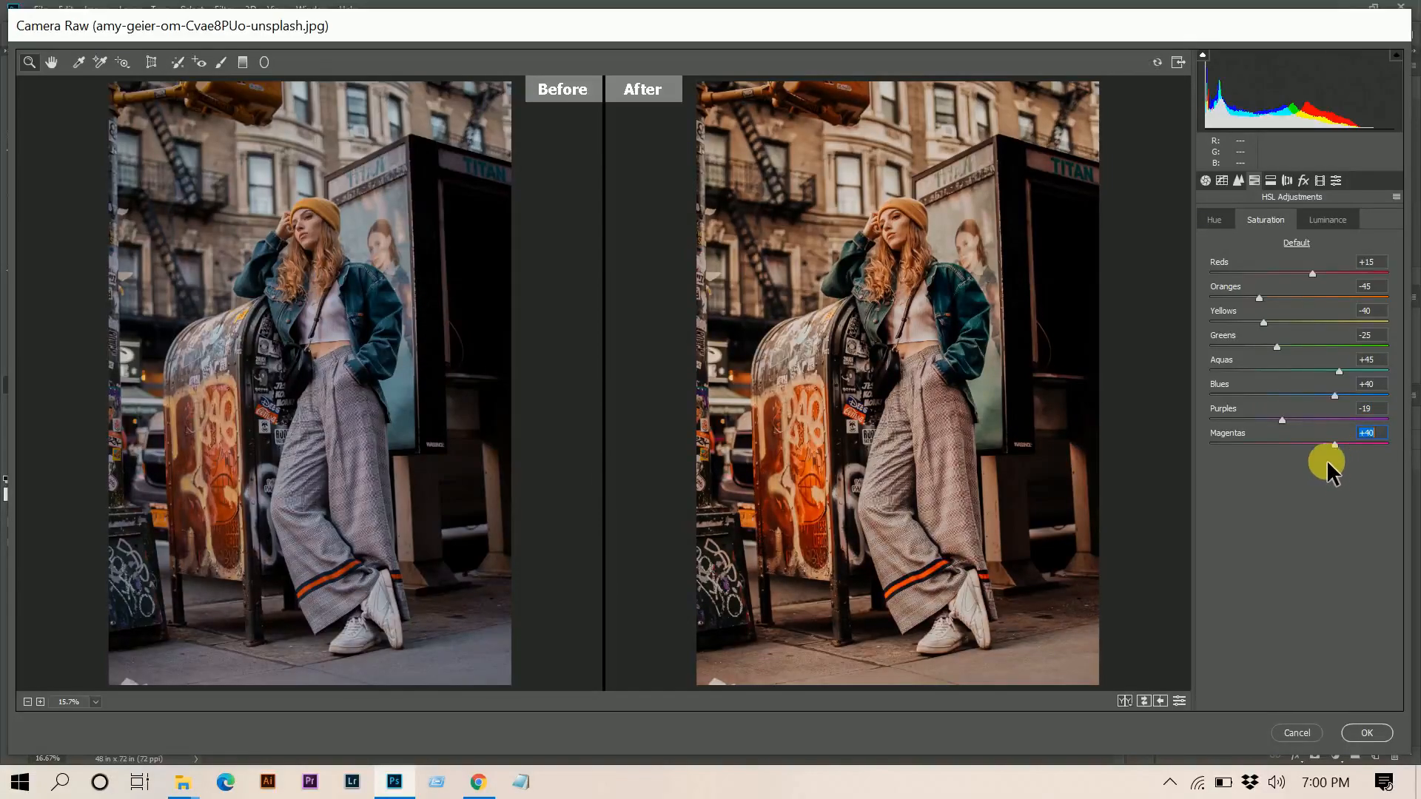
# Set the HSL luminance to Reds +18, Oranges +8, Yellows +25, Aquas +15, Blues +15, Purples +35 and Magentas +25.
pyautogui.click(1338, 216)
pyautogui.moveTo(1332, 275); pyautogui.dragTo(1308, 304)
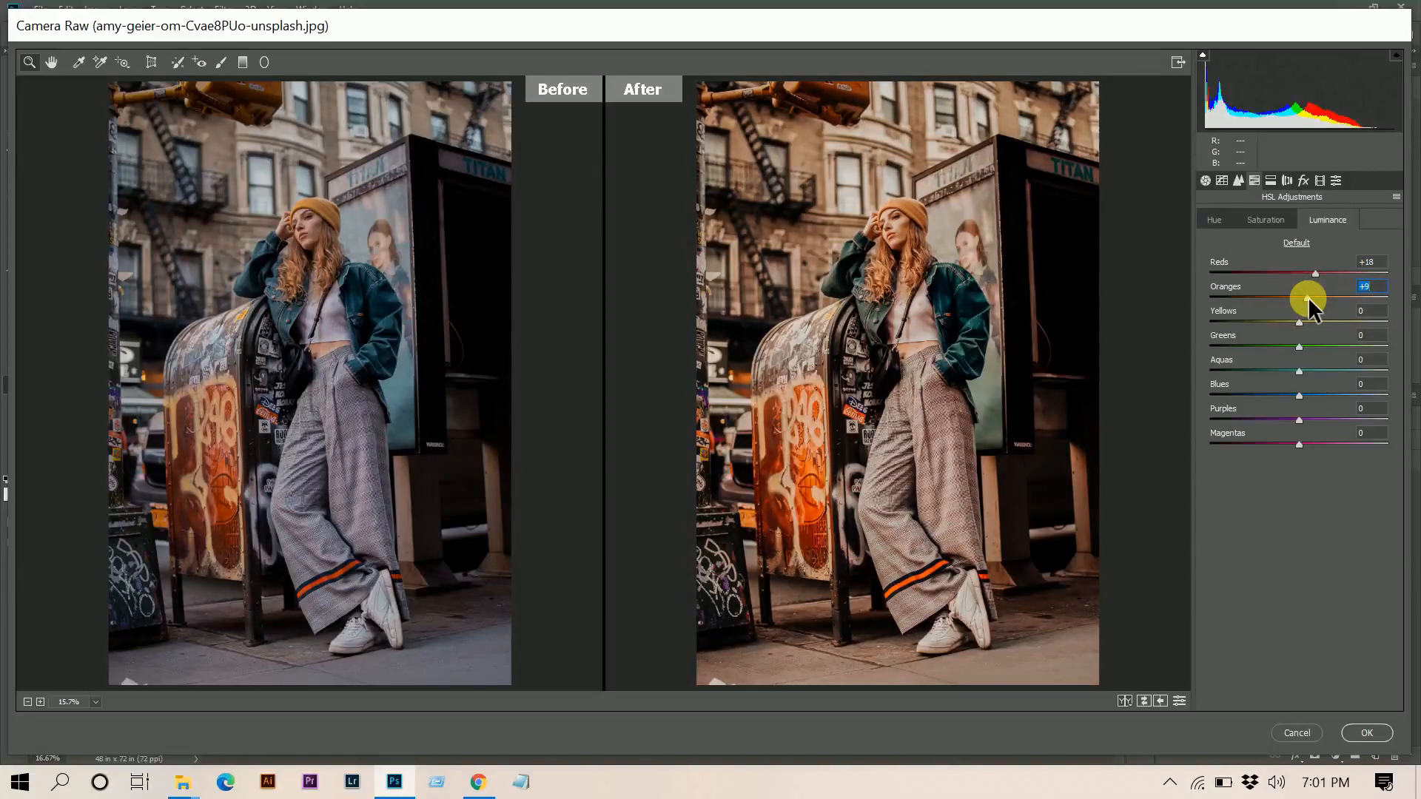
pyautogui.moveTo(1300, 322); pyautogui.dragTo(1328, 333)
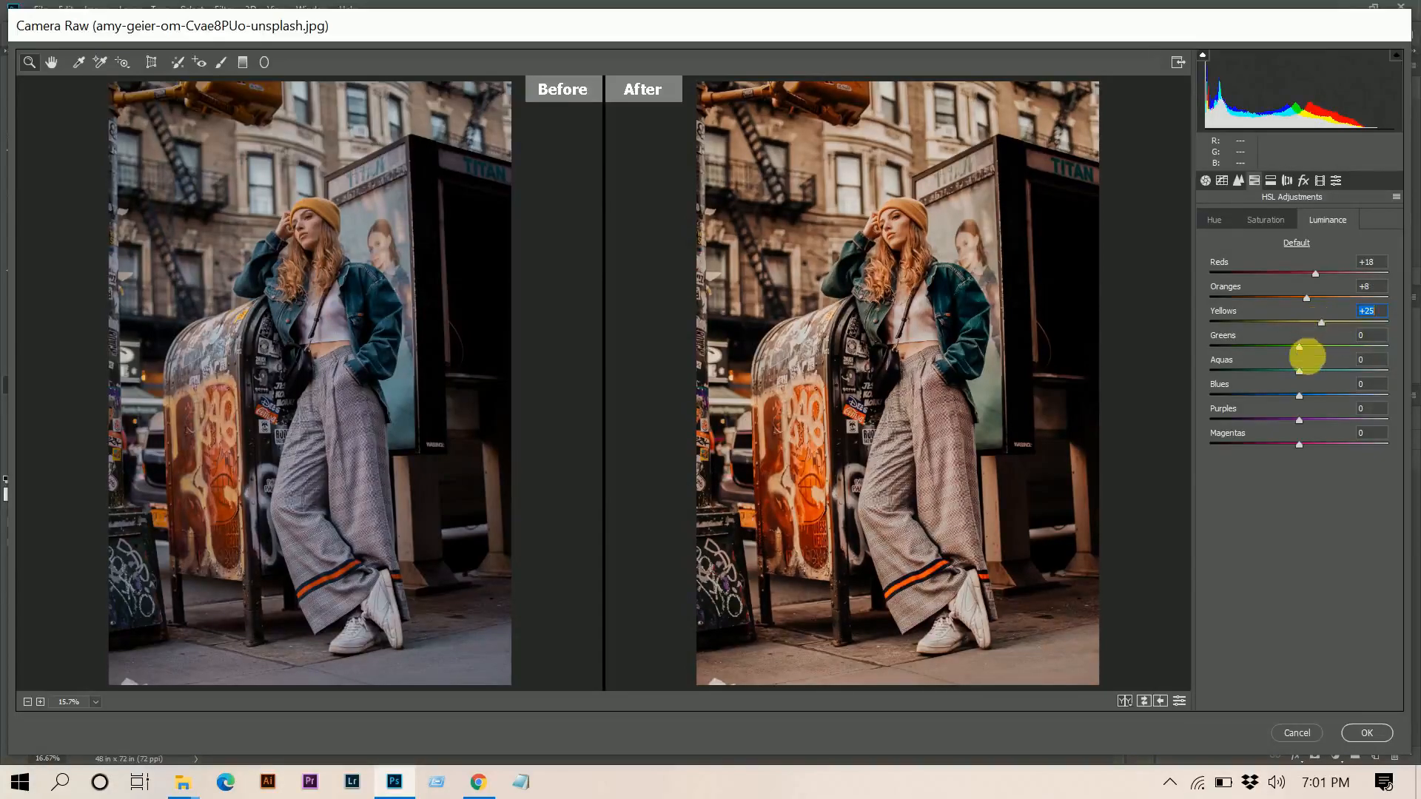
pyautogui.moveTo(1303, 371); pyautogui.dragTo(1312, 371)
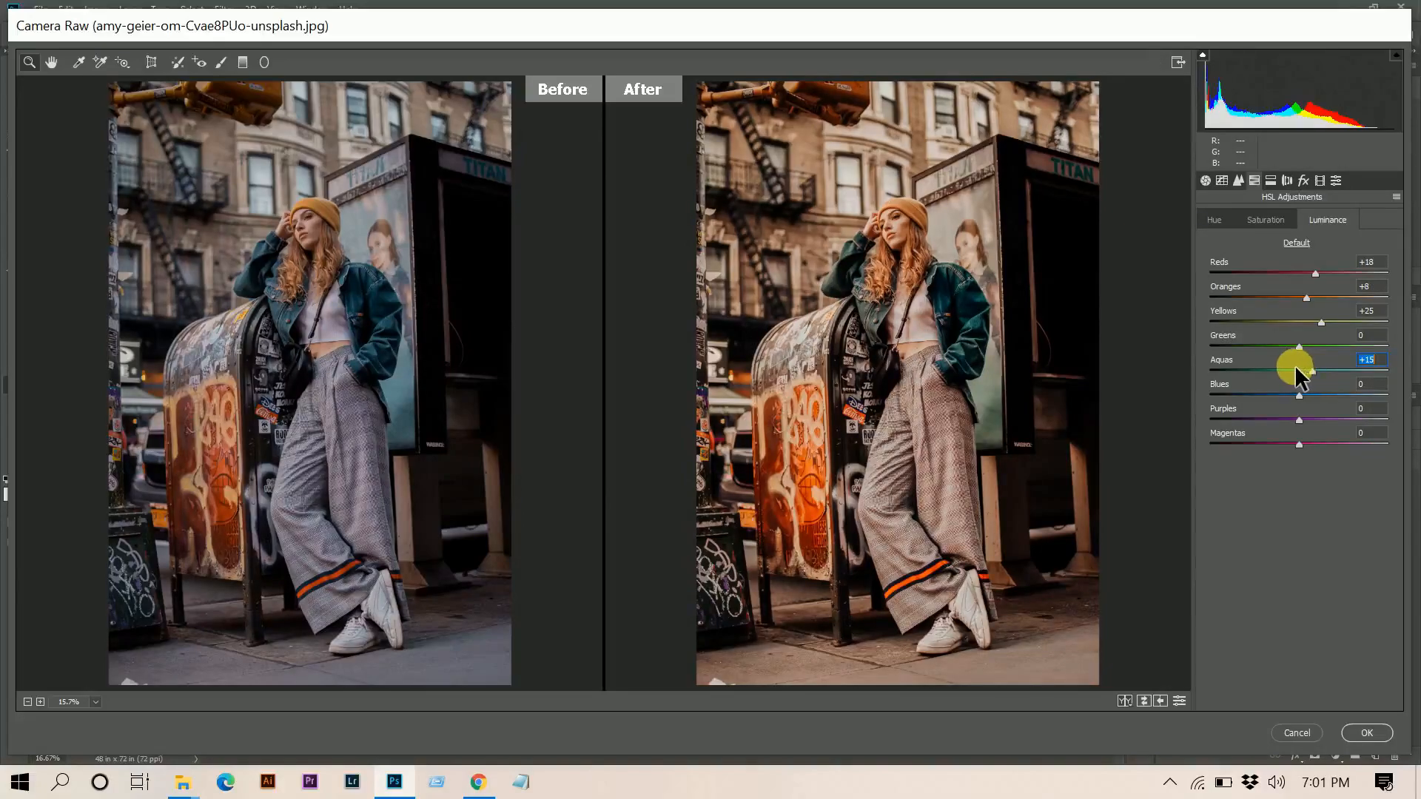
pyautogui.moveTo(1300, 395); pyautogui.dragTo(1321, 444)
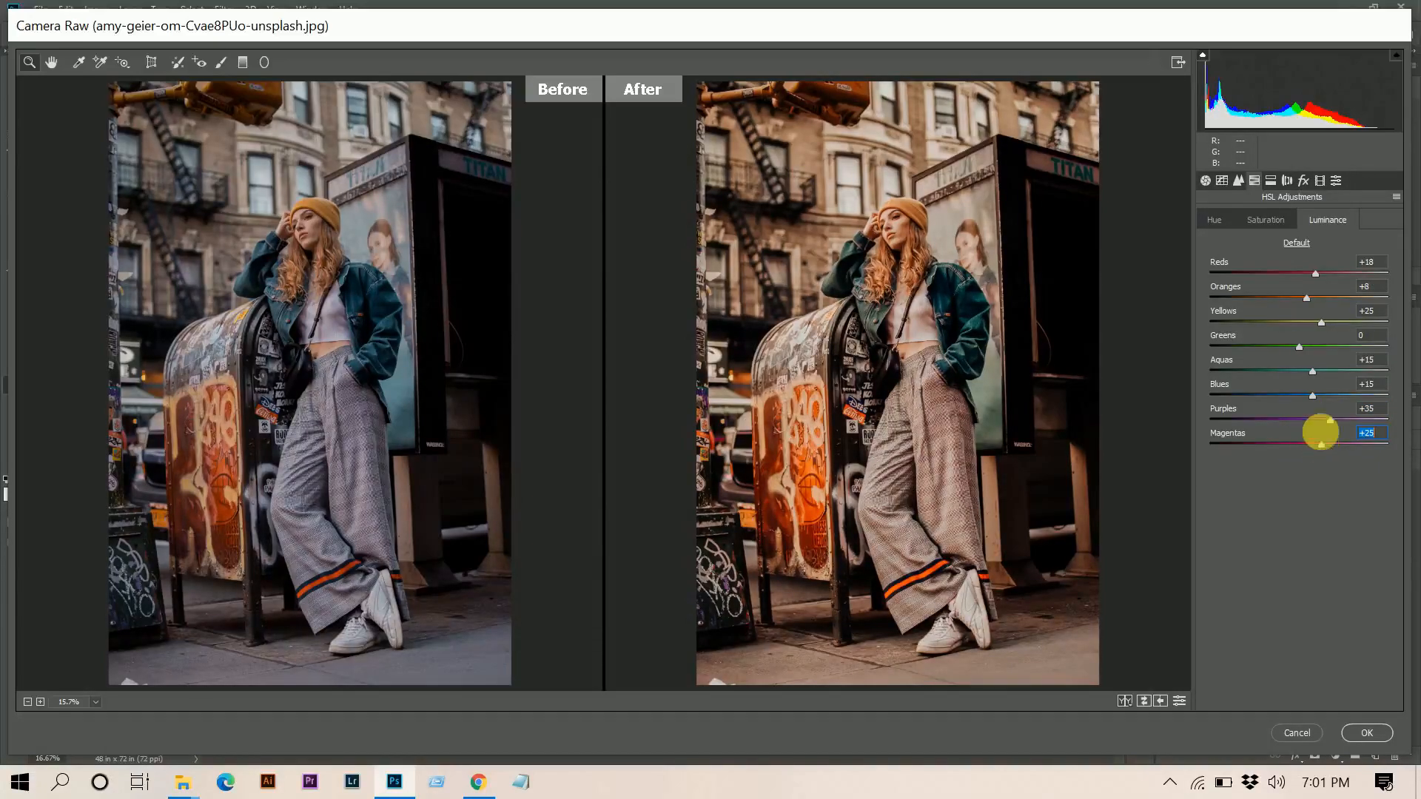
# Split-tone the highlights with hue 48 and saturation 20.
pyautogui.click(1271, 180)
pyautogui.click(1232, 233)
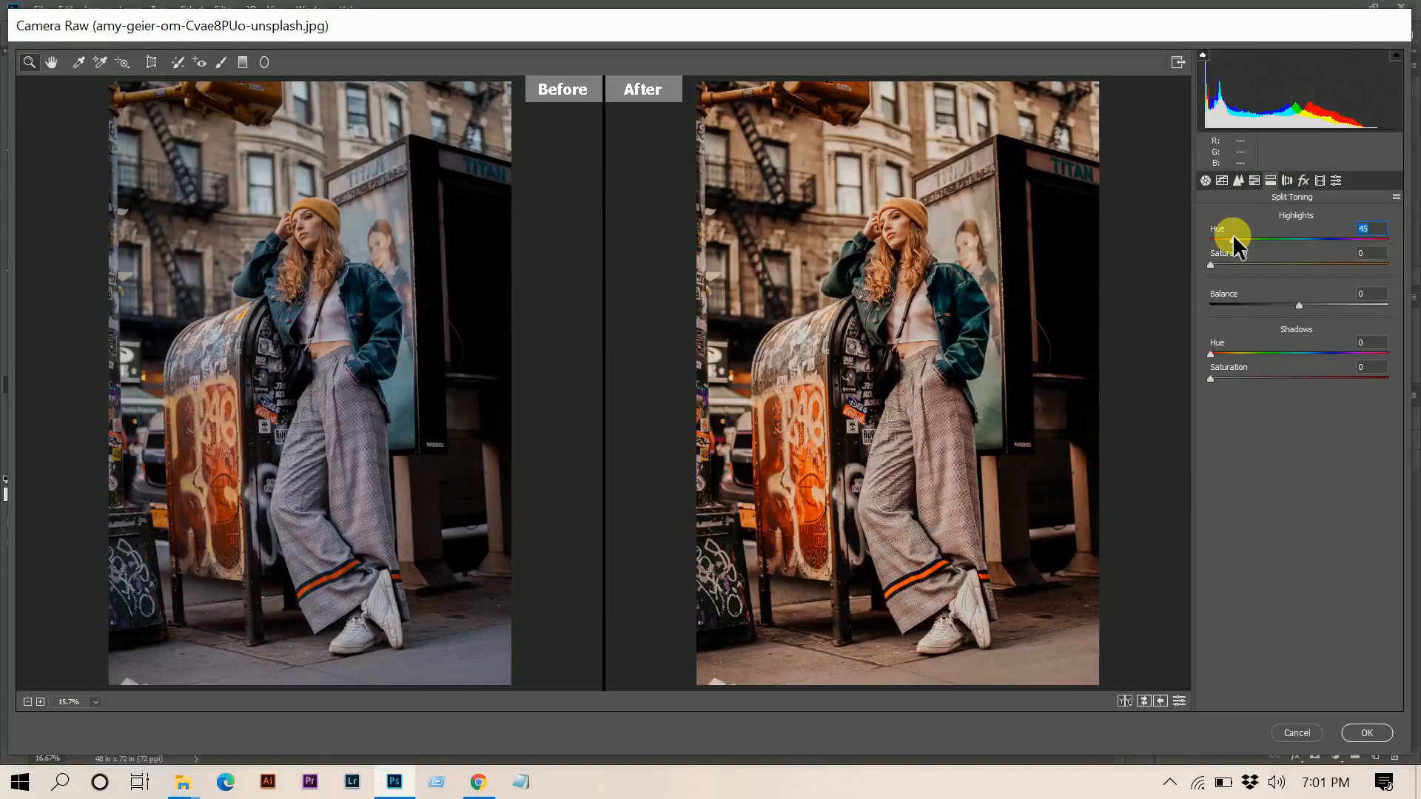
pyautogui.click(1226, 264)
pyautogui.moveTo(1228, 266); pyautogui.dragTo(1247, 271)
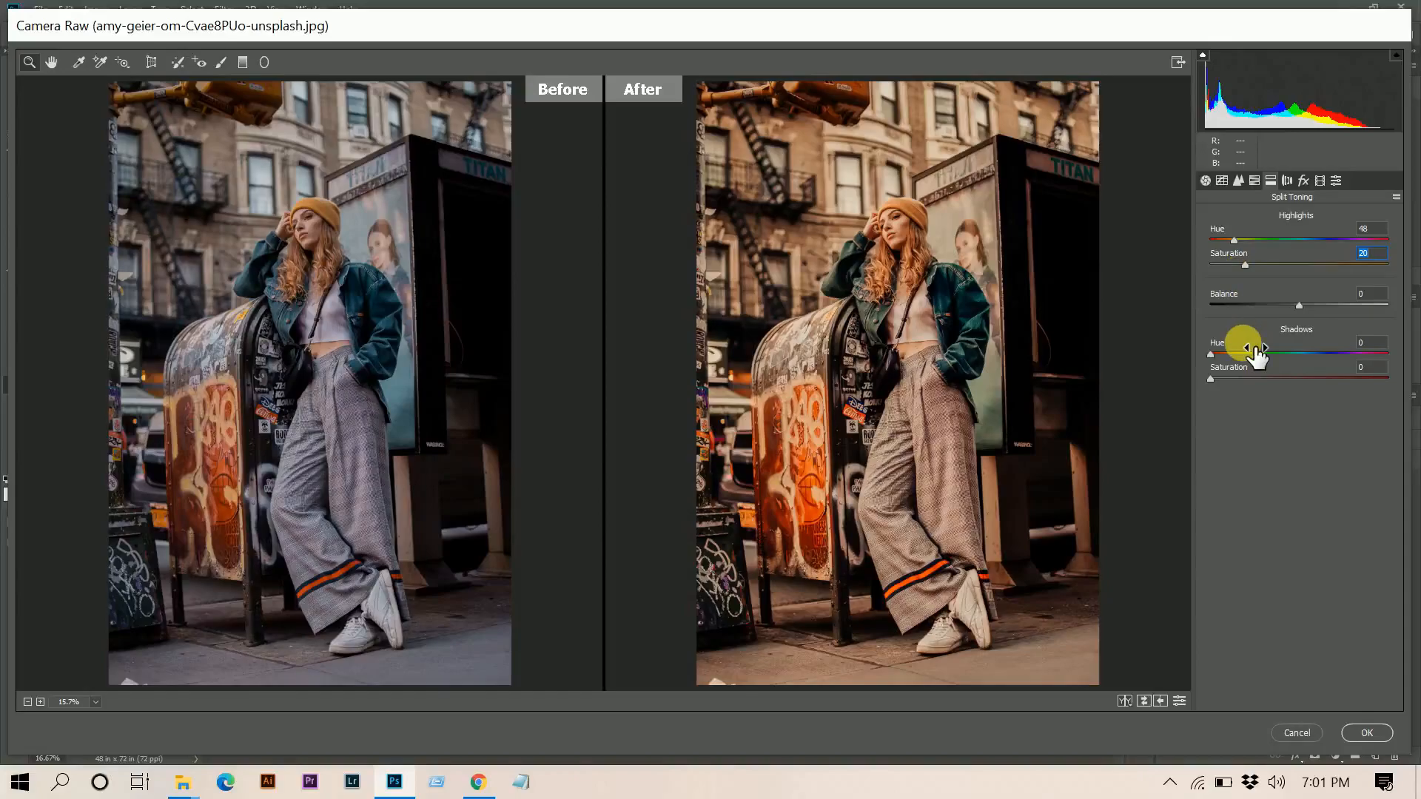
# Split-tone the shadows with hue 201 and a low saturation.
pyautogui.moveTo(1243, 354); pyautogui.dragTo(1284, 343)
pyautogui.moveTo(1304, 340); pyautogui.dragTo(1308, 343)
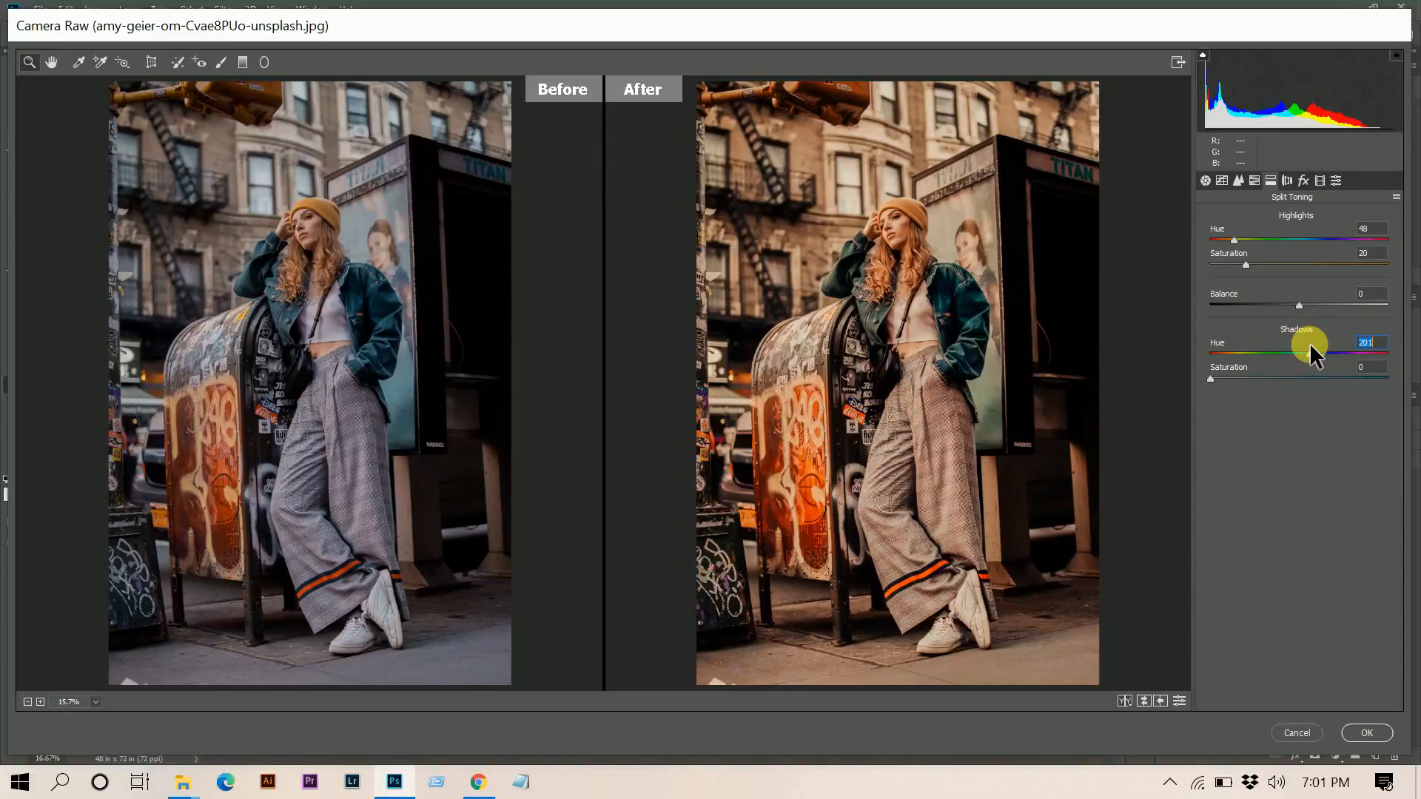
pyautogui.moveTo(1234, 375); pyautogui.dragTo(1232, 374)
# Add grain with amount 54 and size 20, and a post-crop vignette with amount -12.
pyautogui.click(1303, 182)
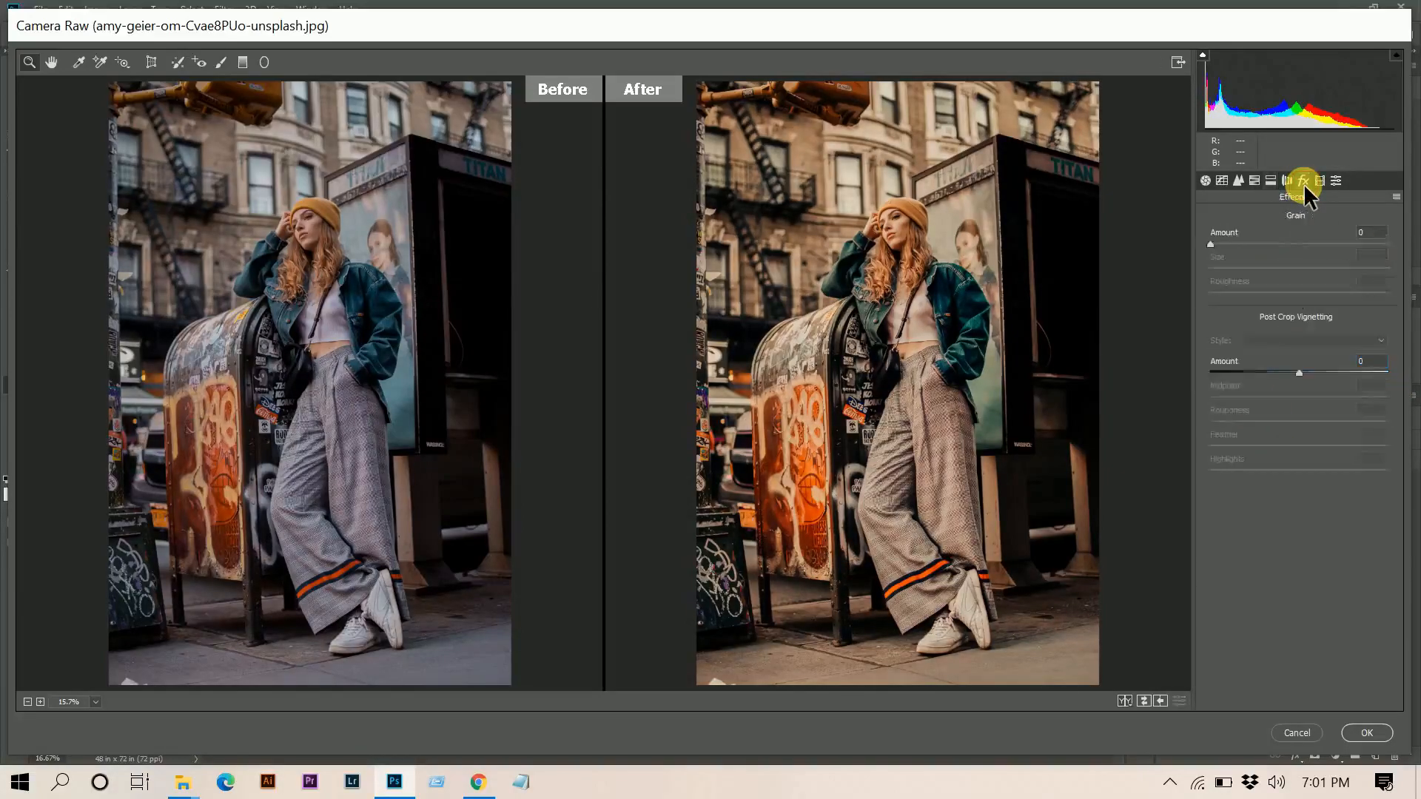
pyautogui.moveTo(1250, 243)
pyautogui.mouseDown()
pyautogui.moveTo(1307, 247)
pyautogui.moveTo(1247, 269)
pyautogui.mouseUp()
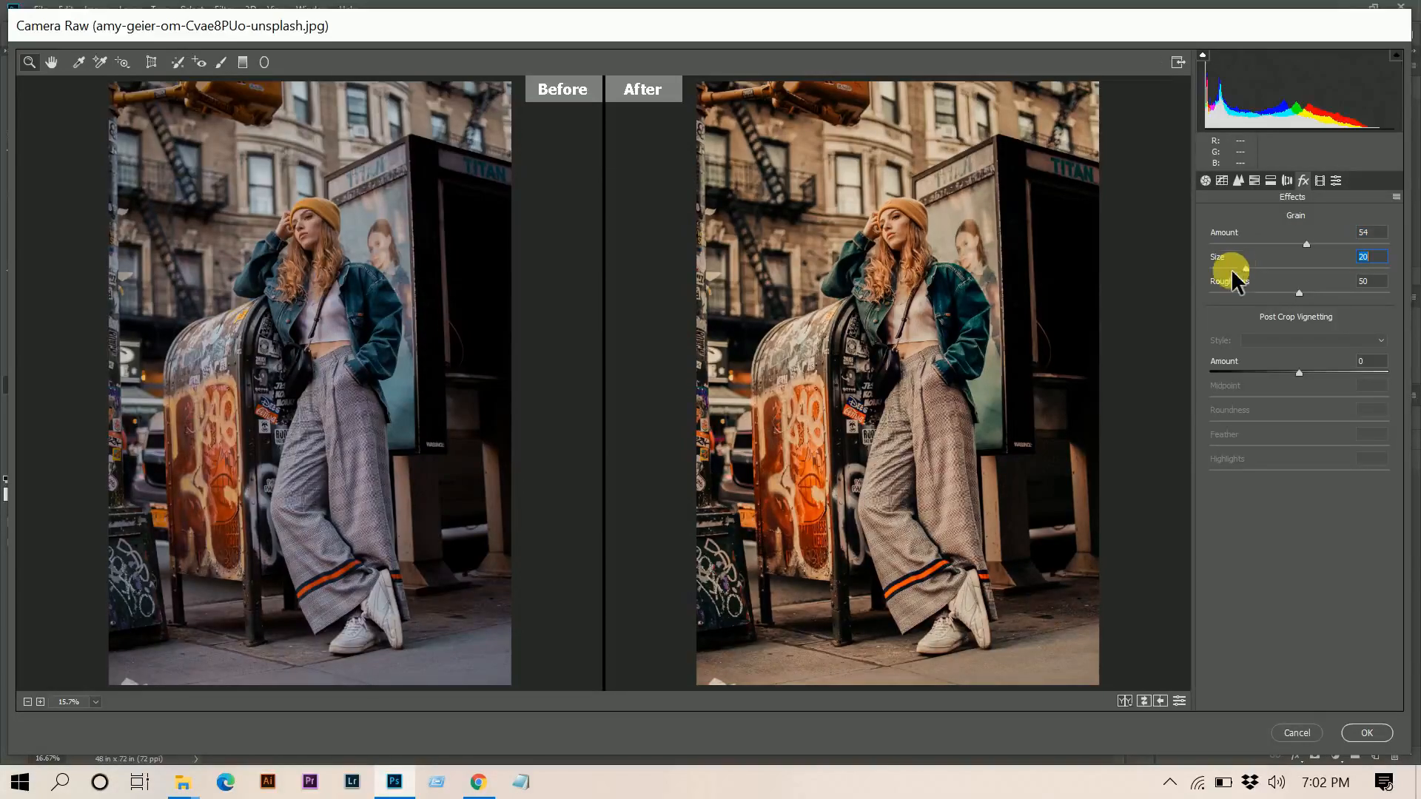
pyautogui.click(1291, 372)
pyautogui.moveTo(1288, 372); pyautogui.dragTo(1288, 372)
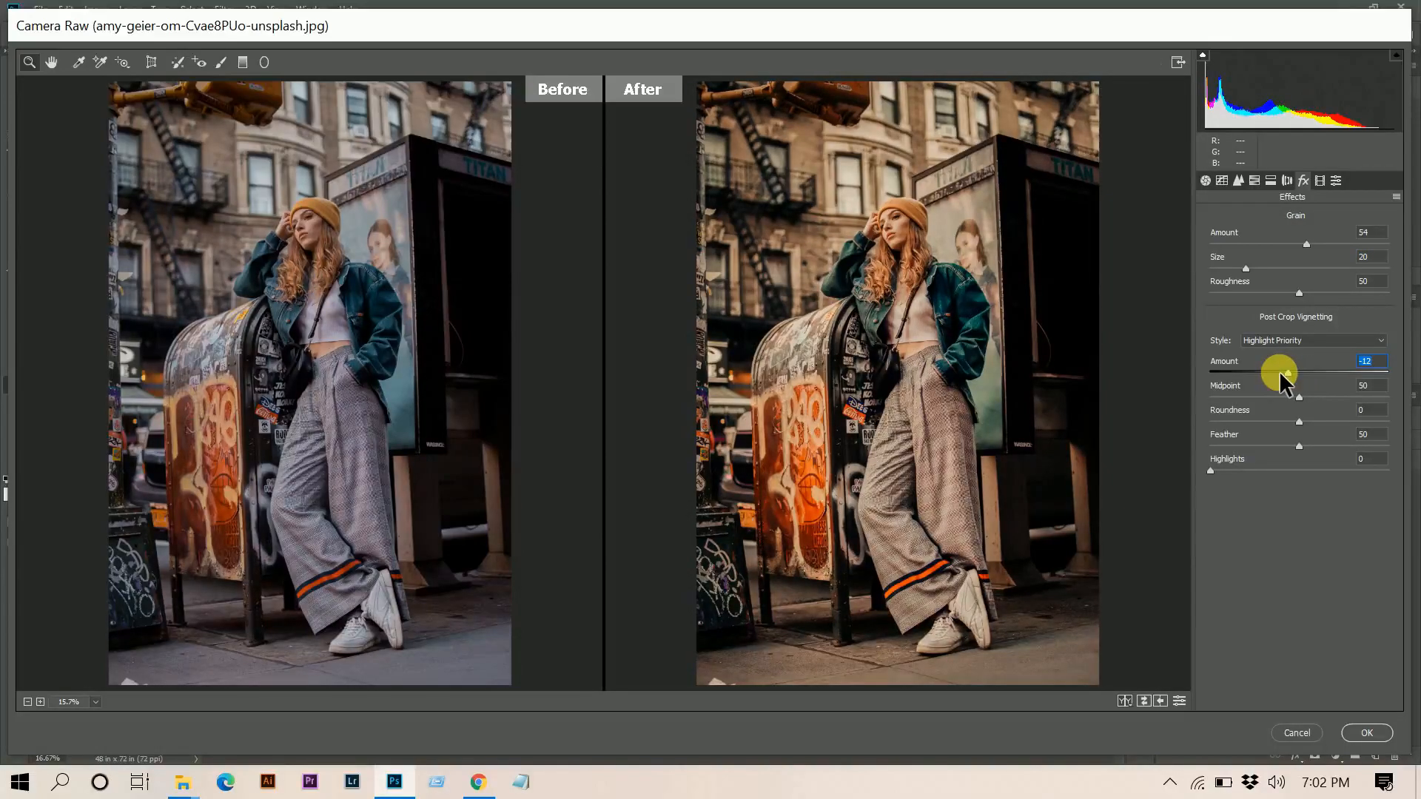
# Calibrate the shadows Tint to -42 and the Red Primary to hue +25 and saturation +32.
pyautogui.click(1320, 181)
pyautogui.moveTo(1298, 274); pyautogui.dragTo(1280, 275)
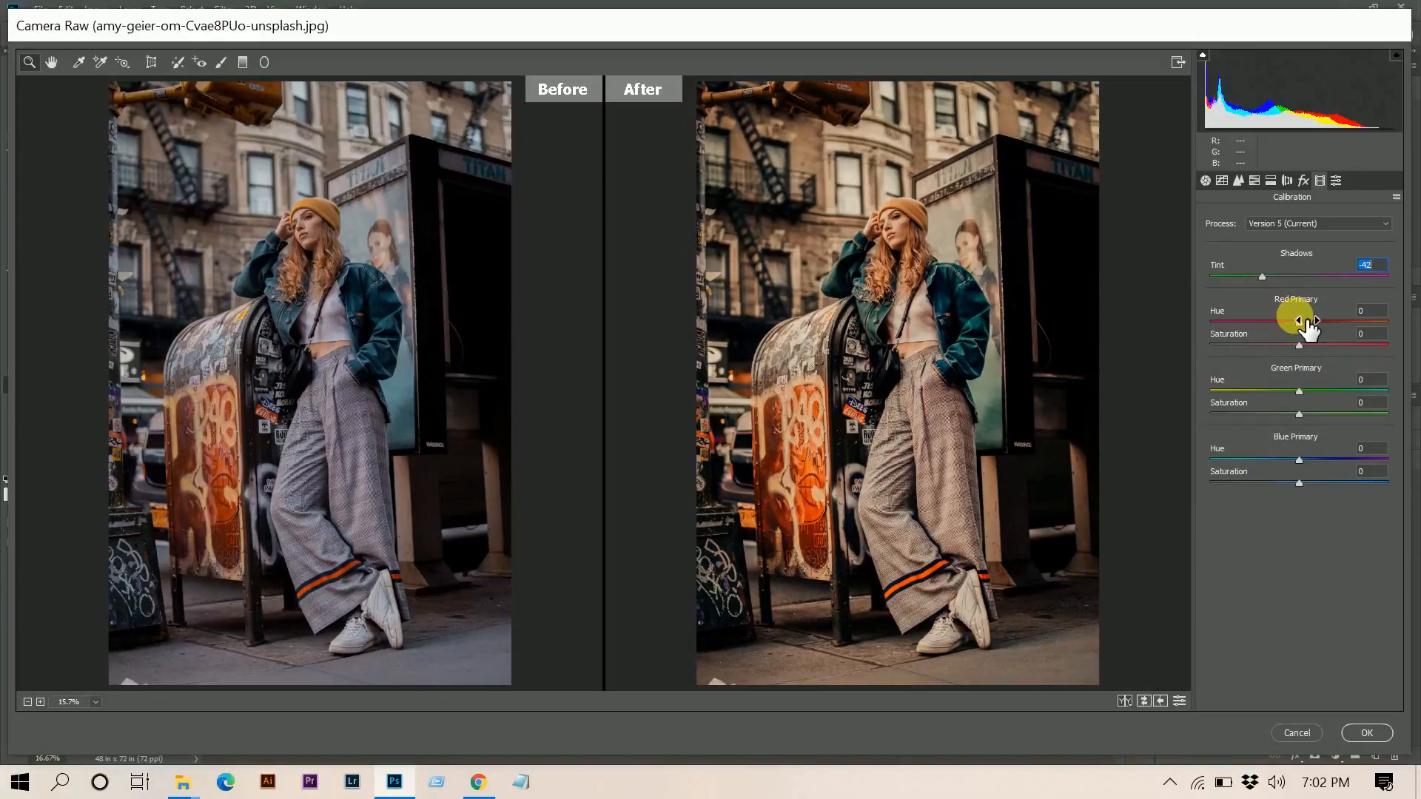
pyautogui.moveTo(1301, 321); pyautogui.dragTo(1329, 345)
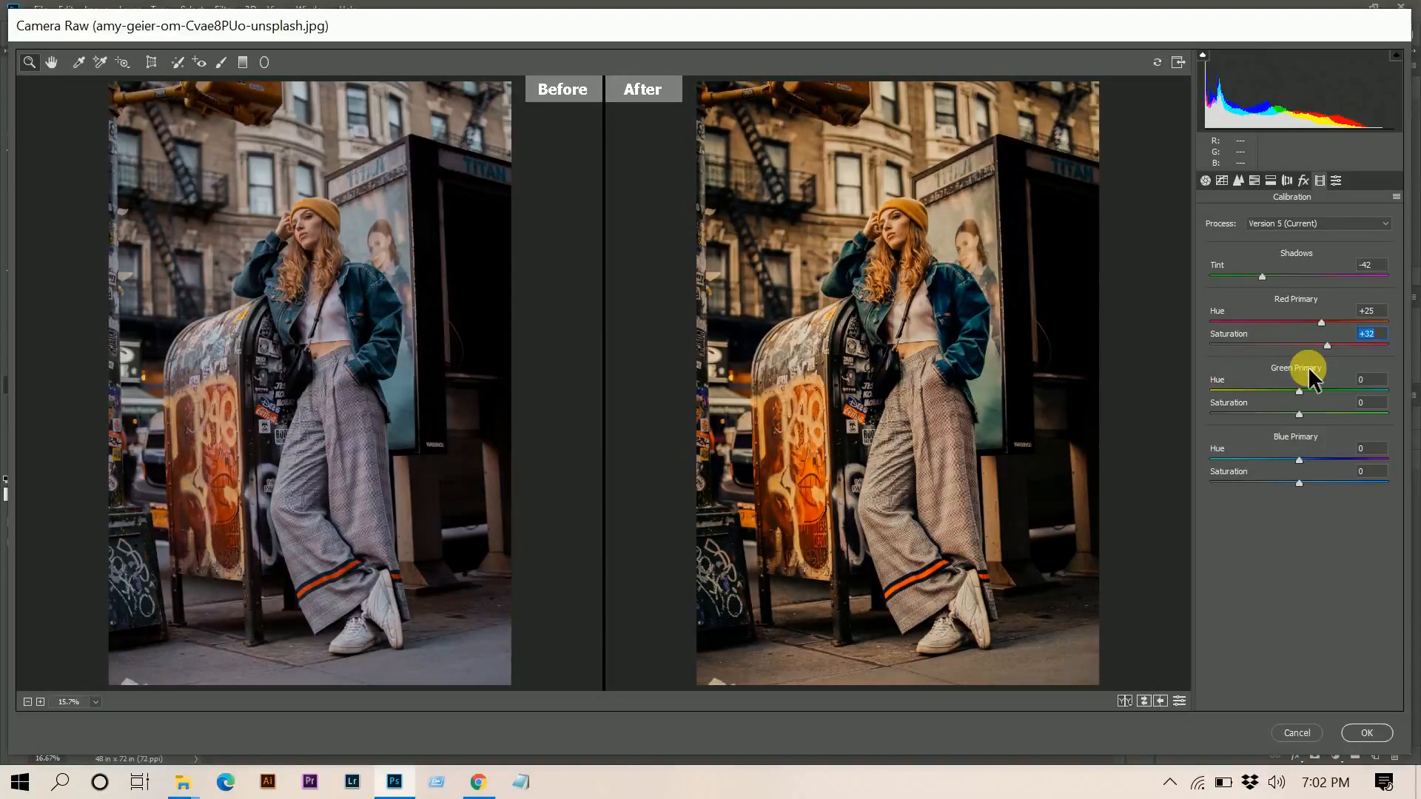
# Calibrate the Green Primary to hue +35 and saturation -19.
pyautogui.moveTo(1305, 393); pyautogui.dragTo(1330, 394)
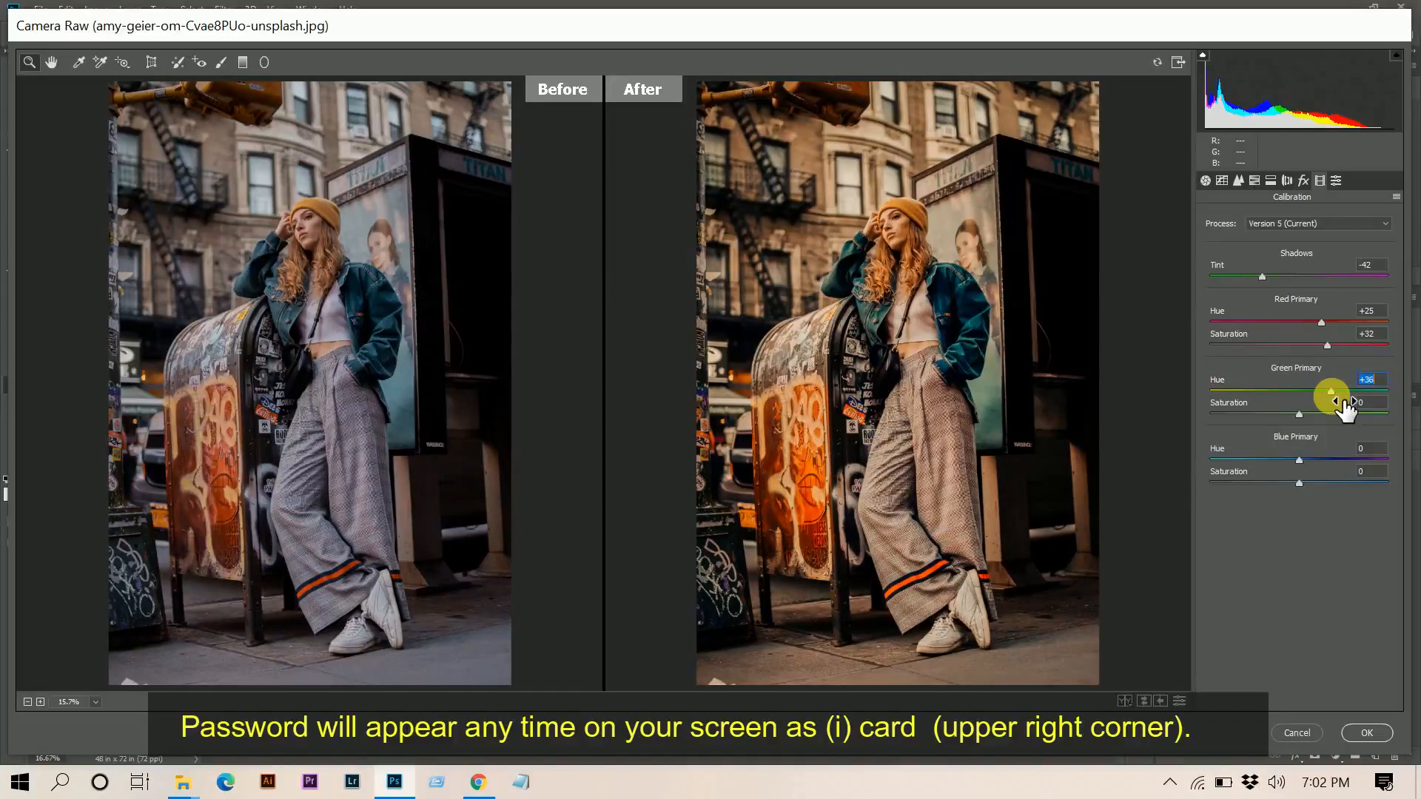
pyautogui.click(1279, 414)
pyautogui.moveTo(1280, 415); pyautogui.dragTo(1285, 414)
# Calibrate the Blue Primary to hue -35 and saturation -65.
pyautogui.click(1283, 459)
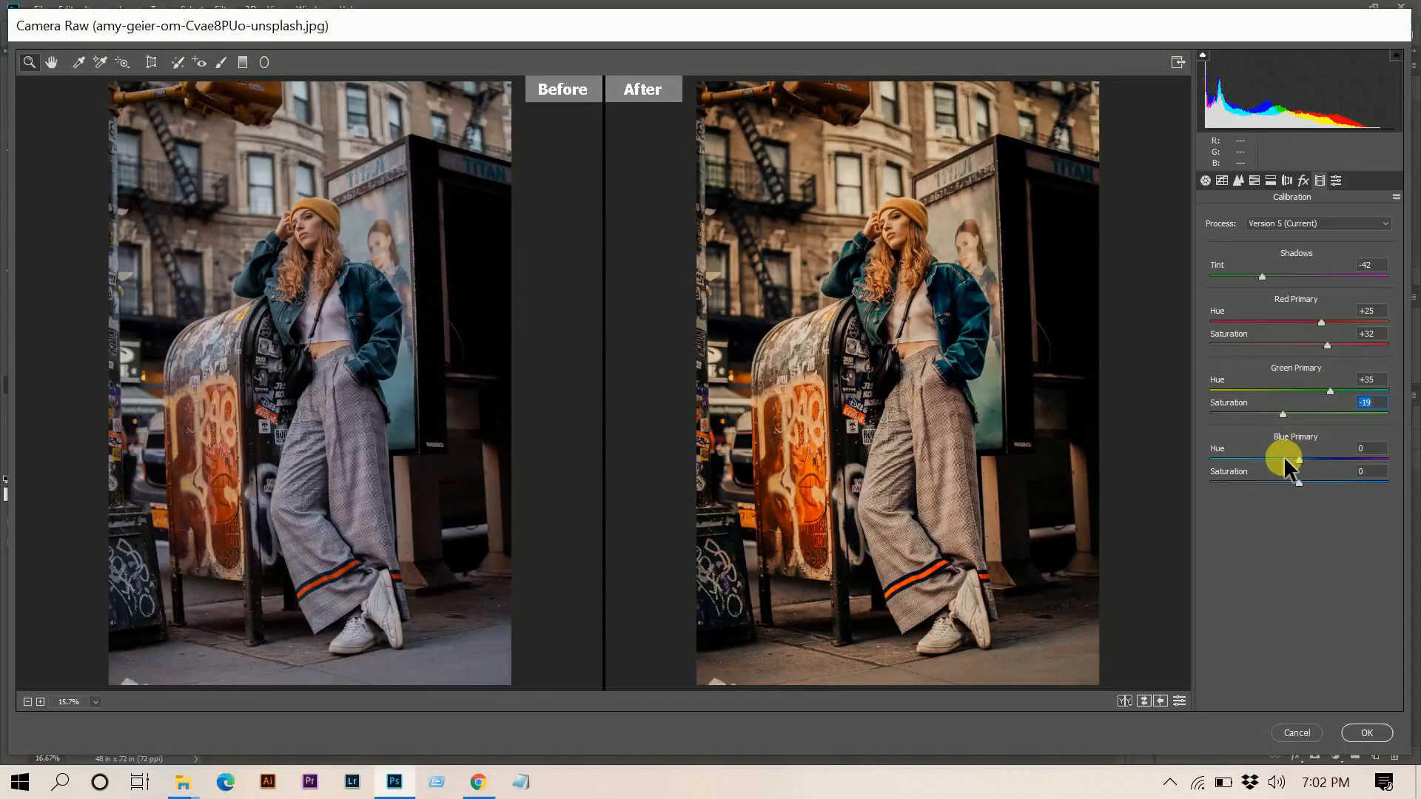
pyautogui.moveTo(1278, 461); pyautogui.dragTo(1272, 458)
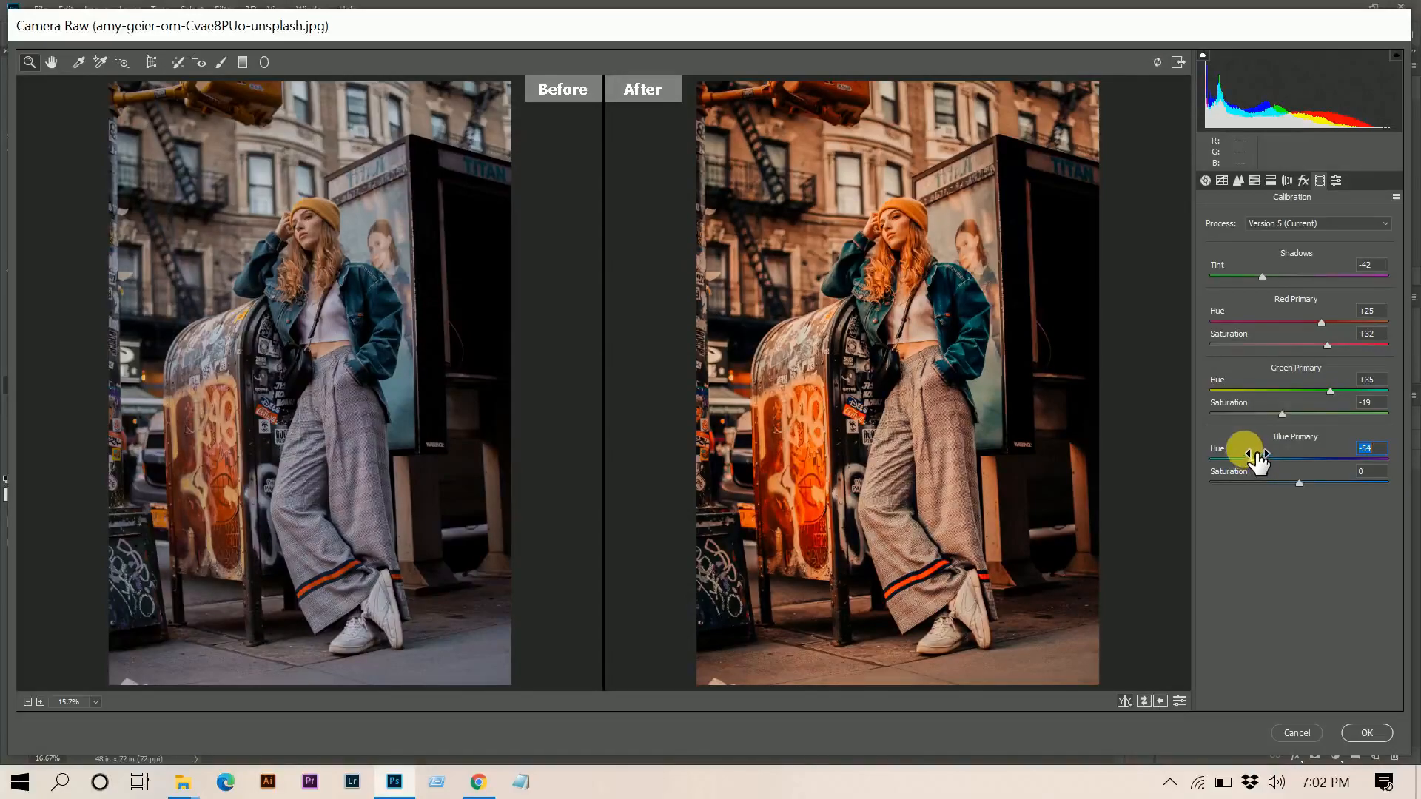
pyautogui.moveTo(1249, 458); pyautogui.dragTo(1281, 466)
pyautogui.moveTo(1299, 482); pyautogui.dragTo(1224, 479)
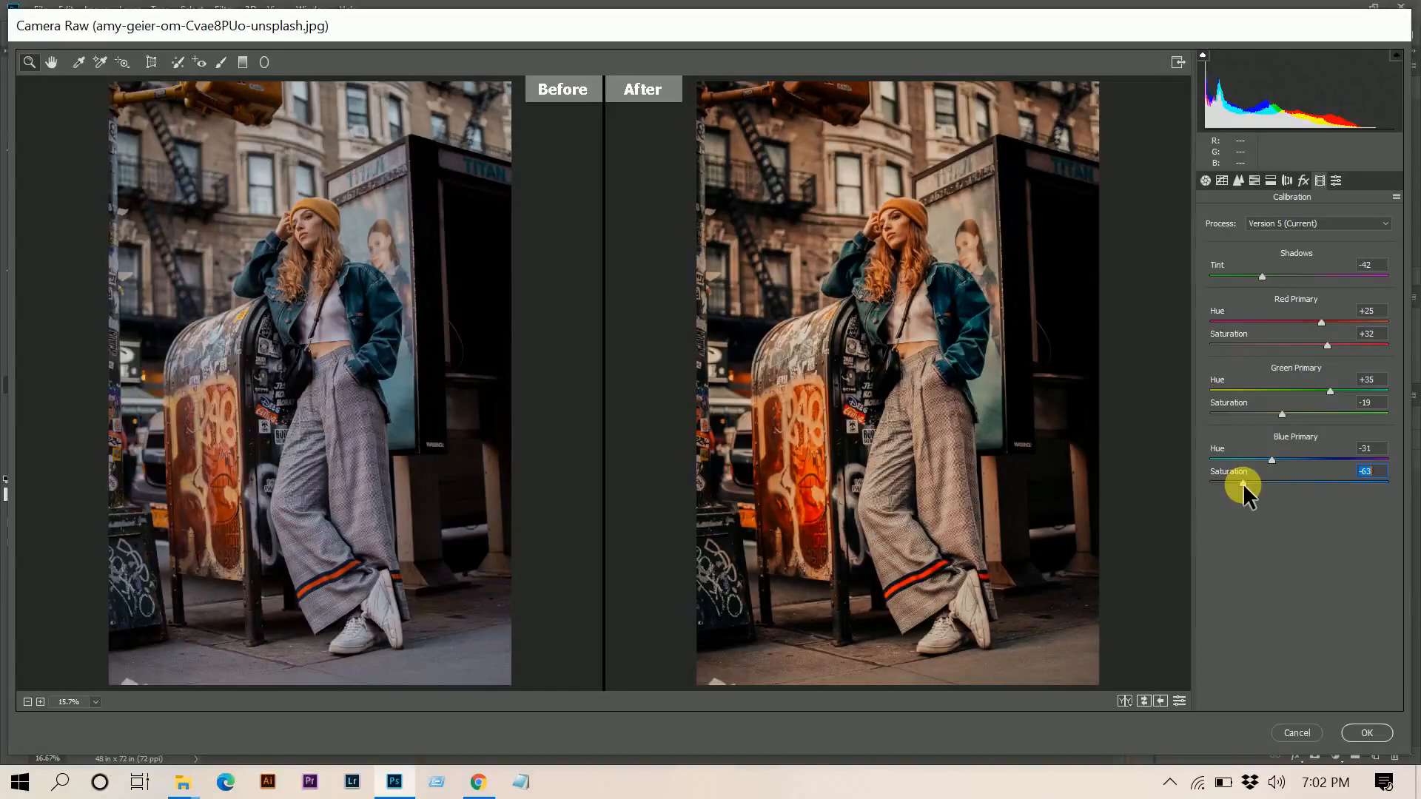
pyautogui.moveTo(1243, 483); pyautogui.dragTo(1265, 456)
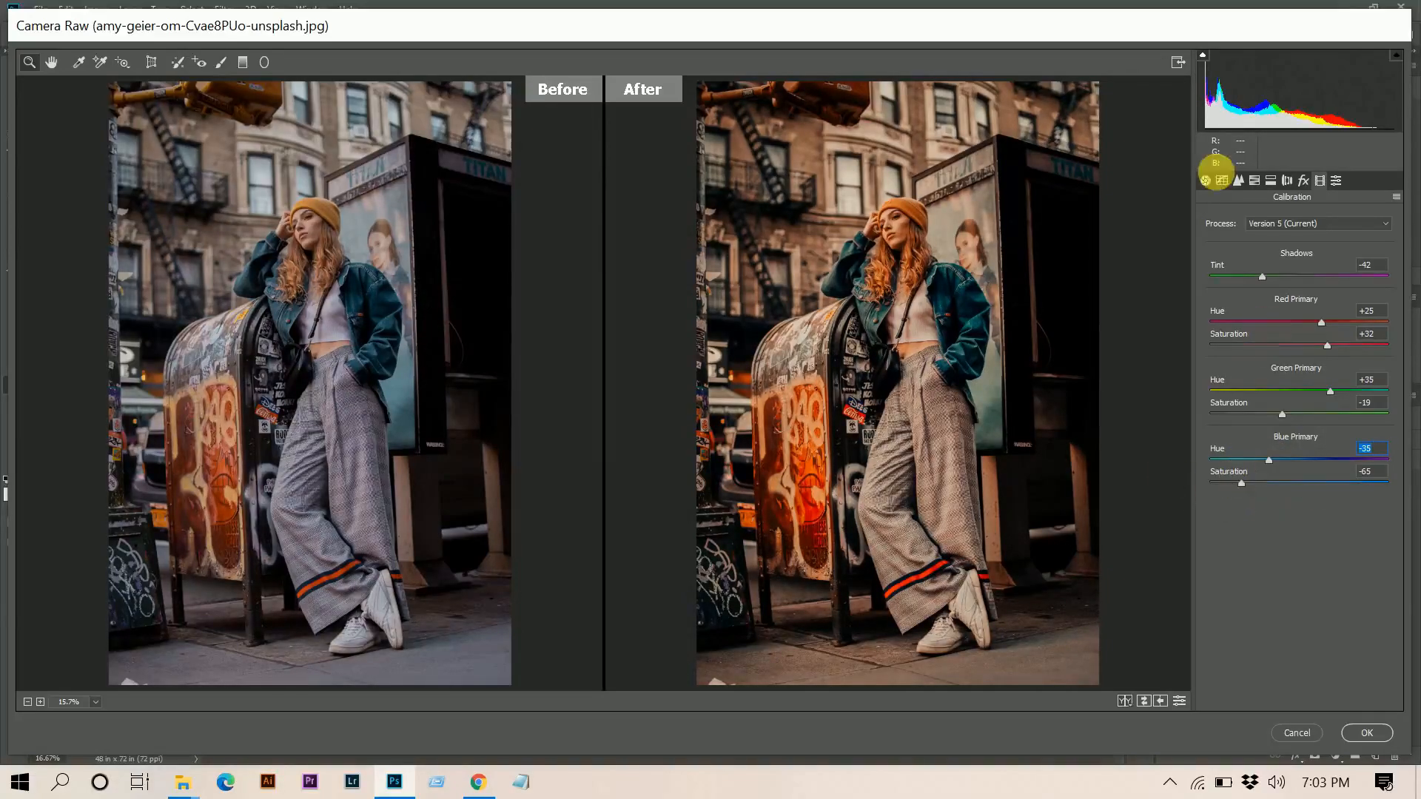
# Check the graded street portrait up close against the original and apply the Camera Raw Filter.
pyautogui.click(1204, 181)
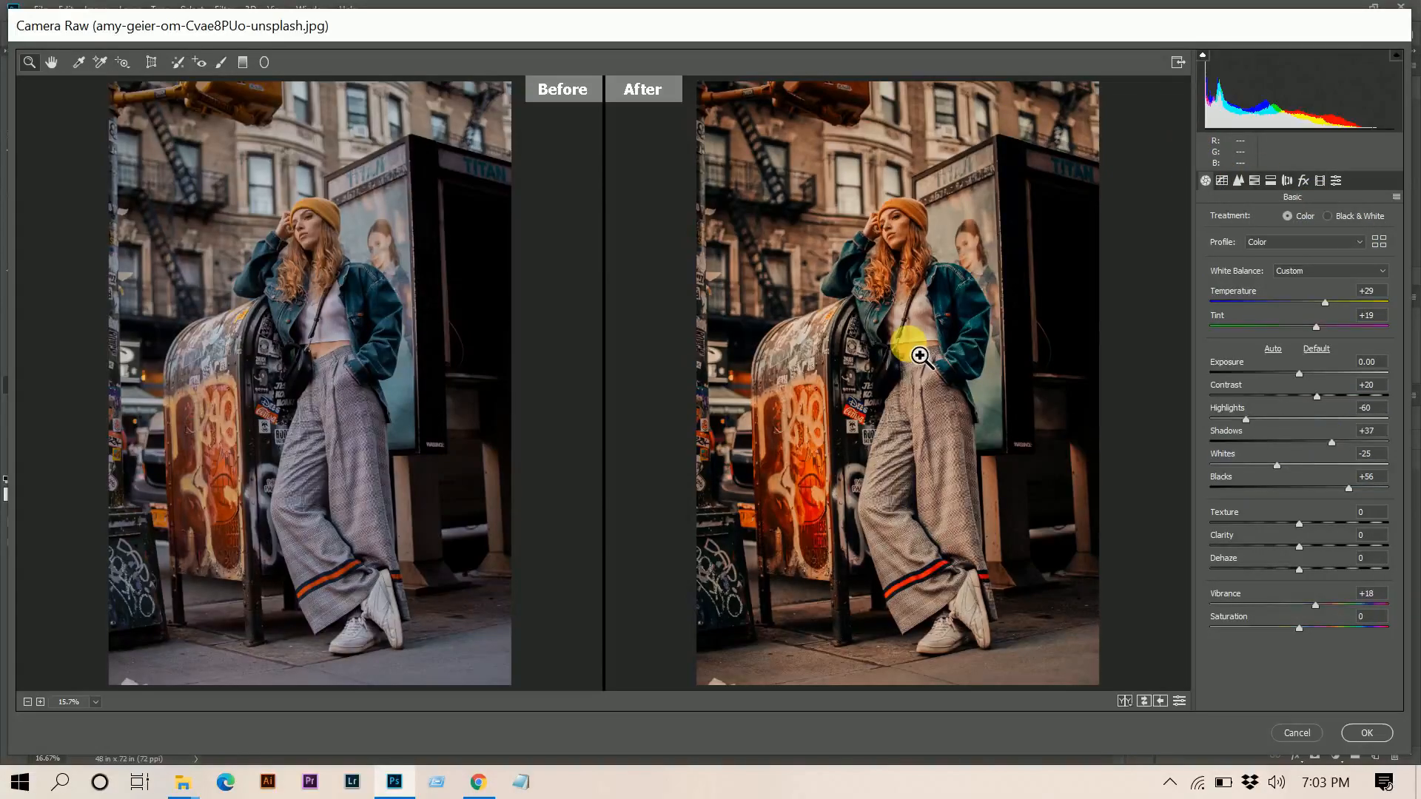
pyautogui.click(774, 362)
pyautogui.moveTo(935, 200); pyautogui.dragTo(1025, 15)
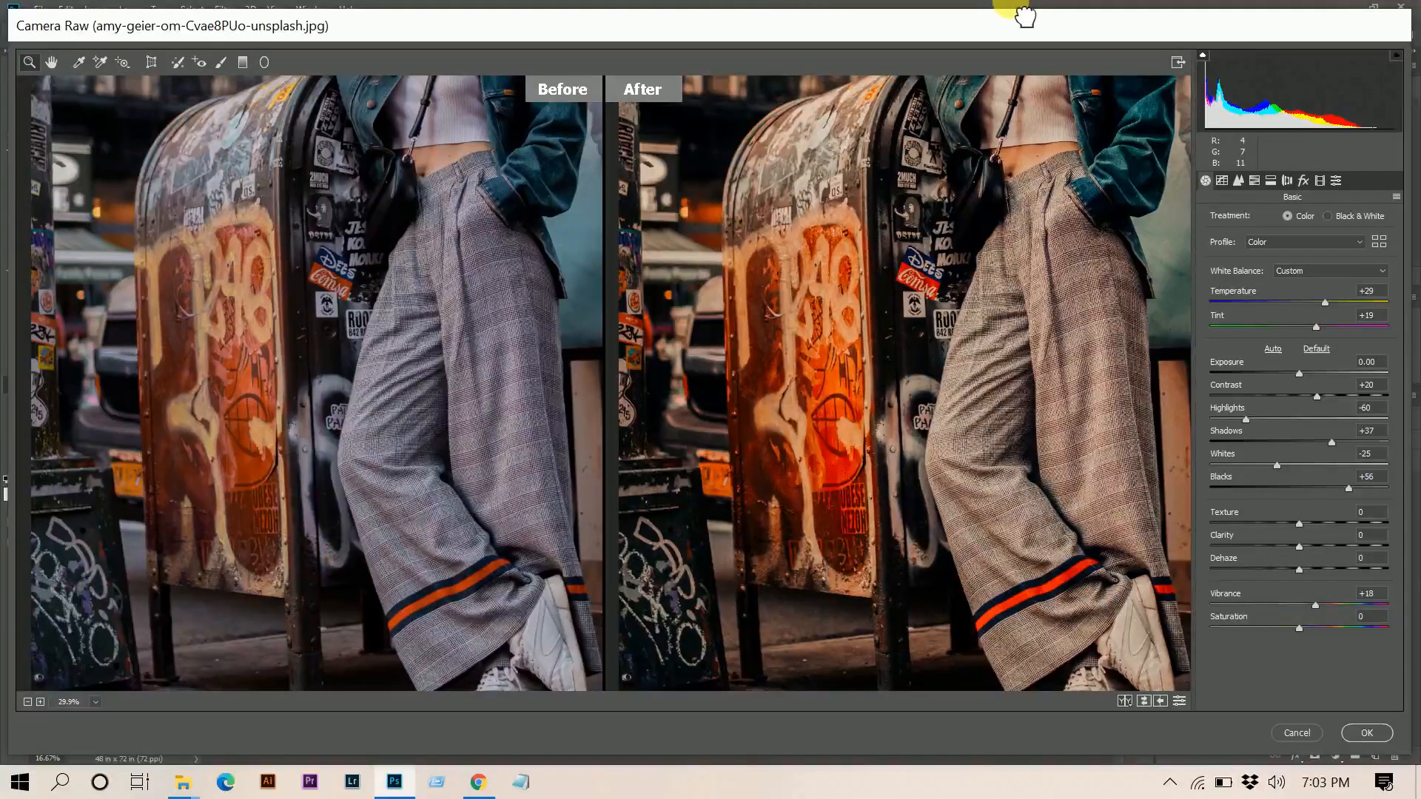
pyautogui.click(1363, 730)
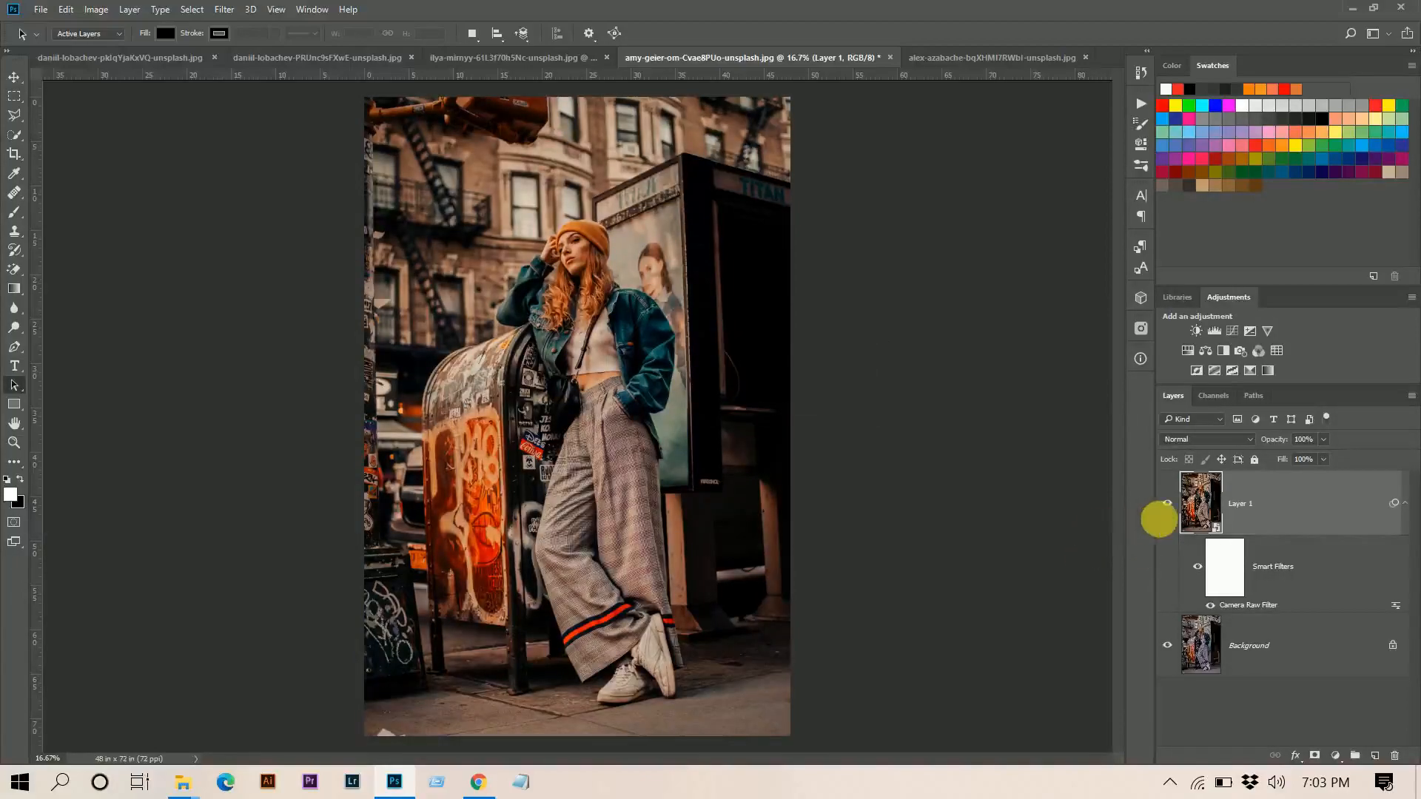
# Compare the graded portrait with the original by hiding and reshowing Layer 1.
pyautogui.click(1167, 504)
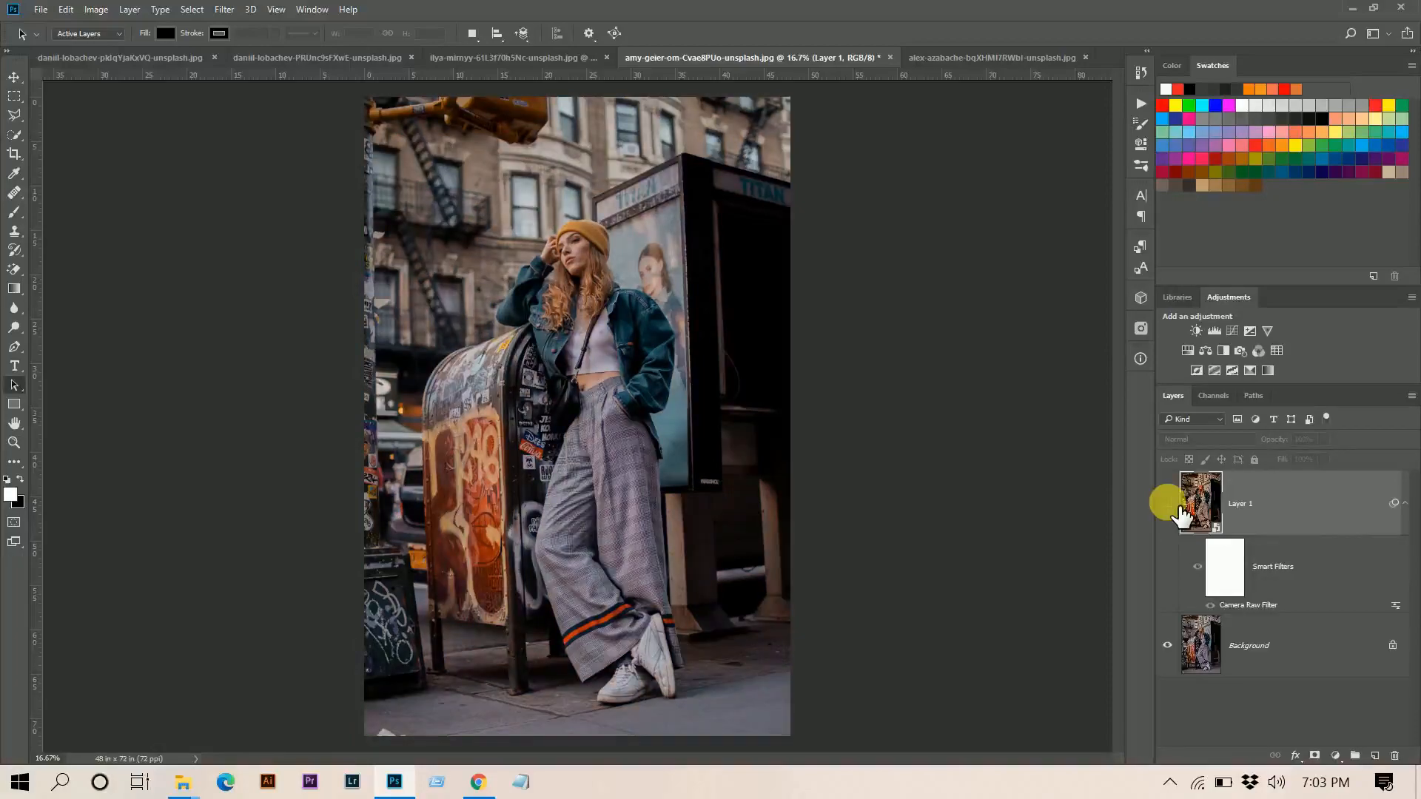
pyautogui.click(1167, 503)
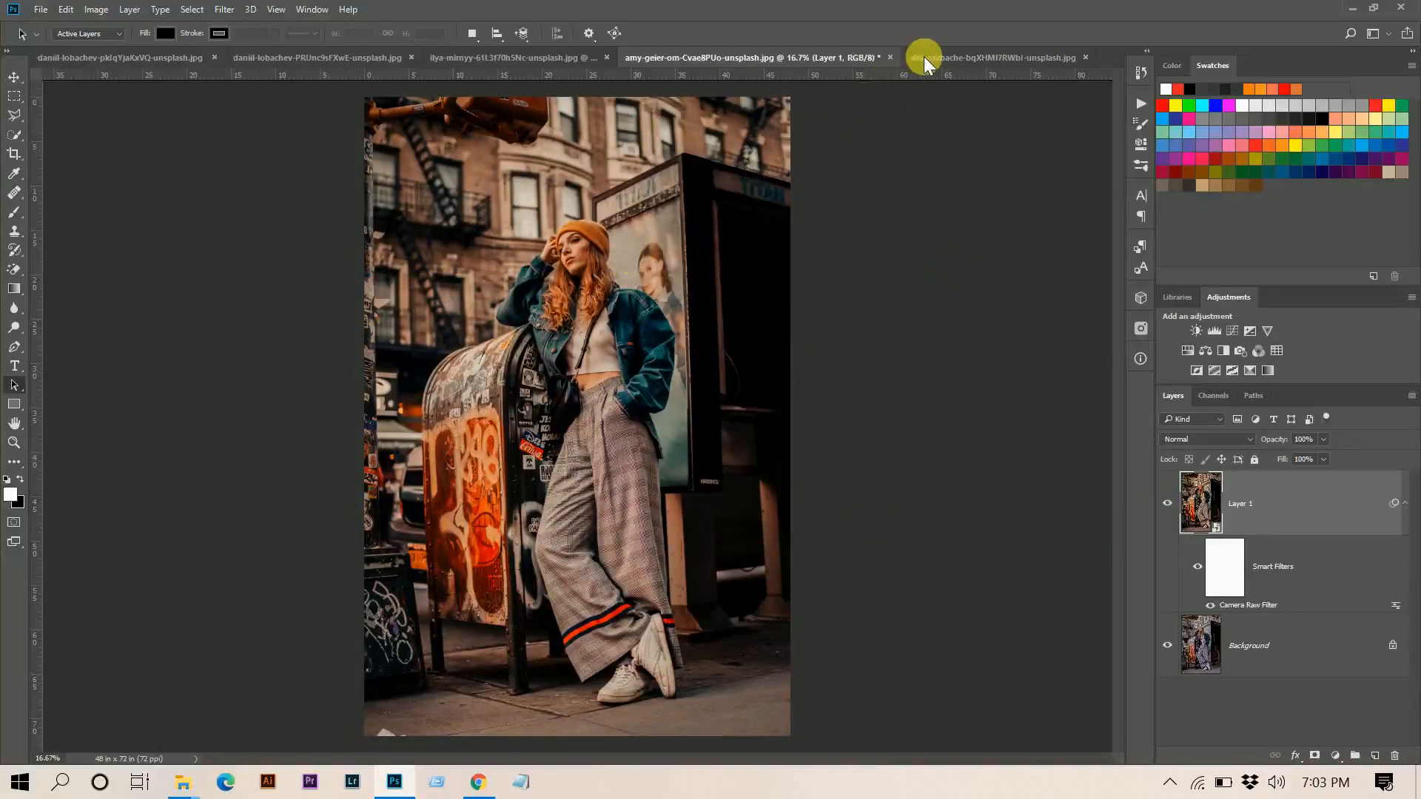
# In the photo of the domed building, duplicate the Background layer and apply the last Camera Raw Filter settings to the copy.
pyautogui.click(960, 60)
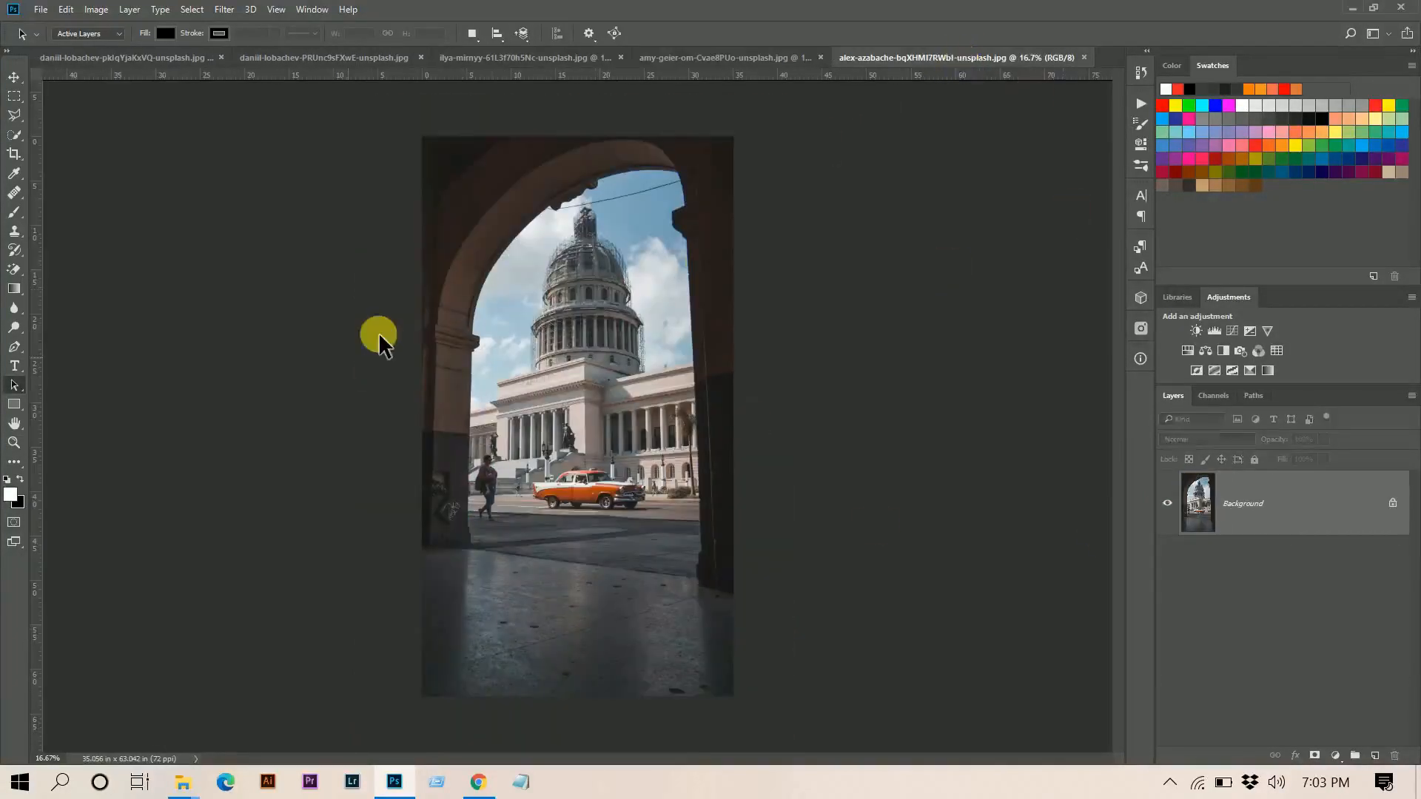
pyautogui.hotkey('ctrl', 'j')
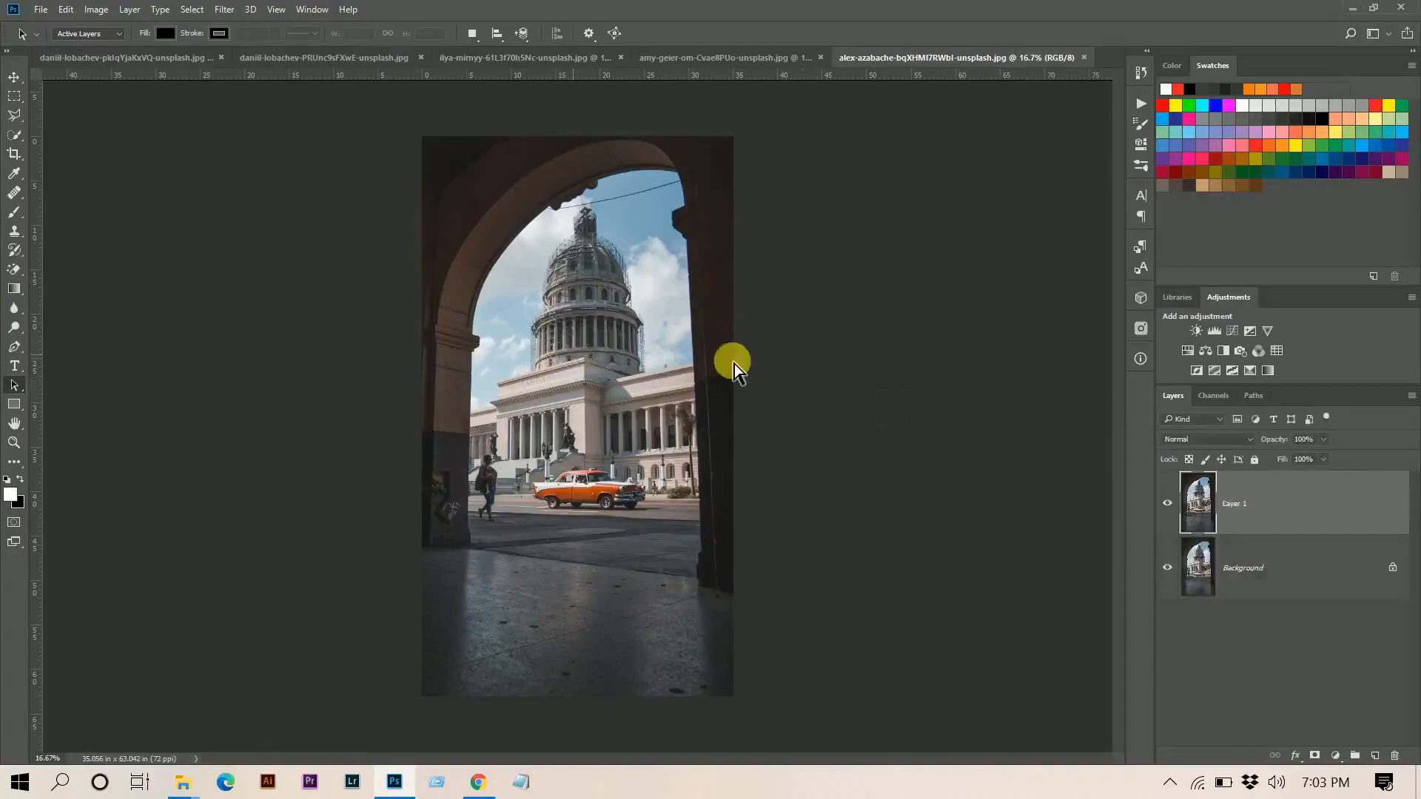
pyautogui.click(222, 11)
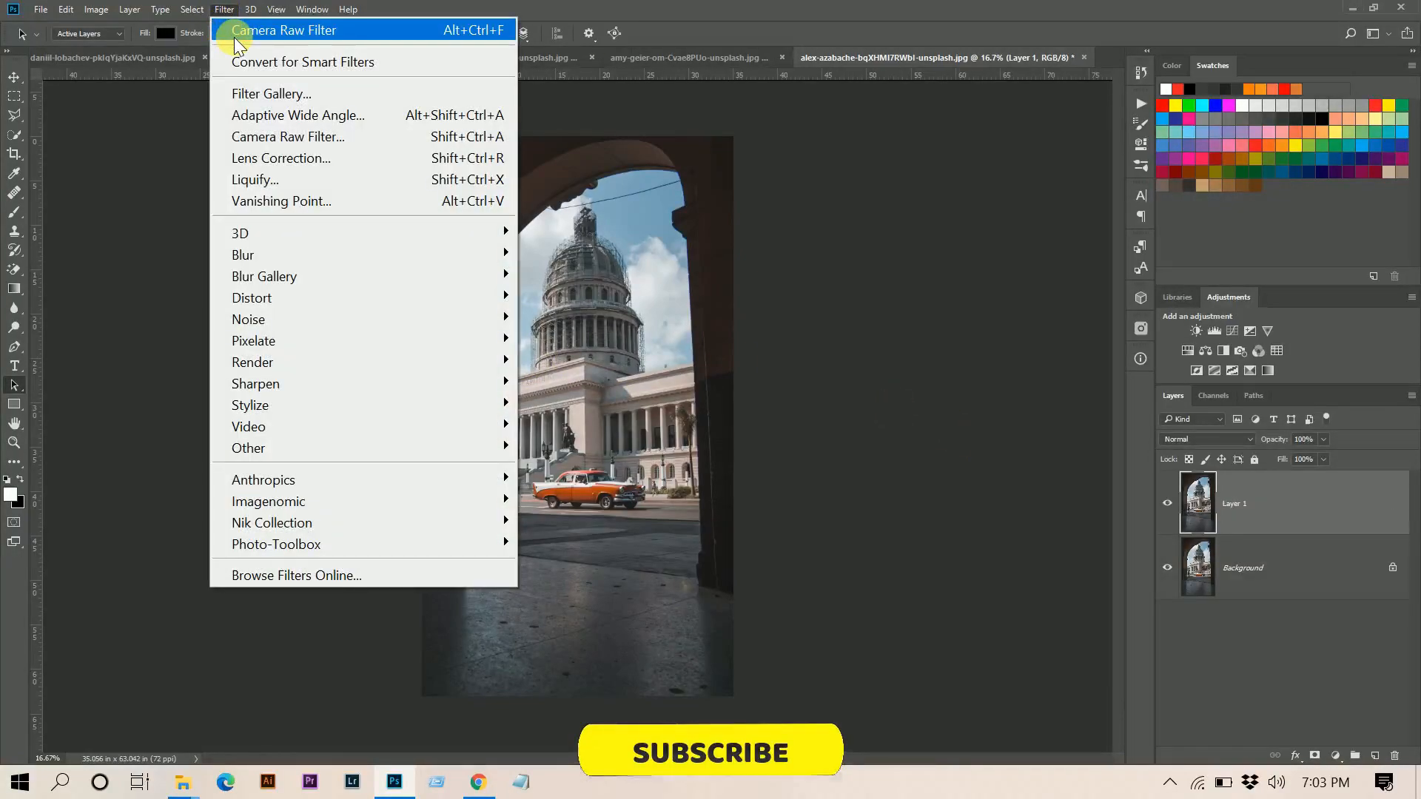
pyautogui.click(246, 35)
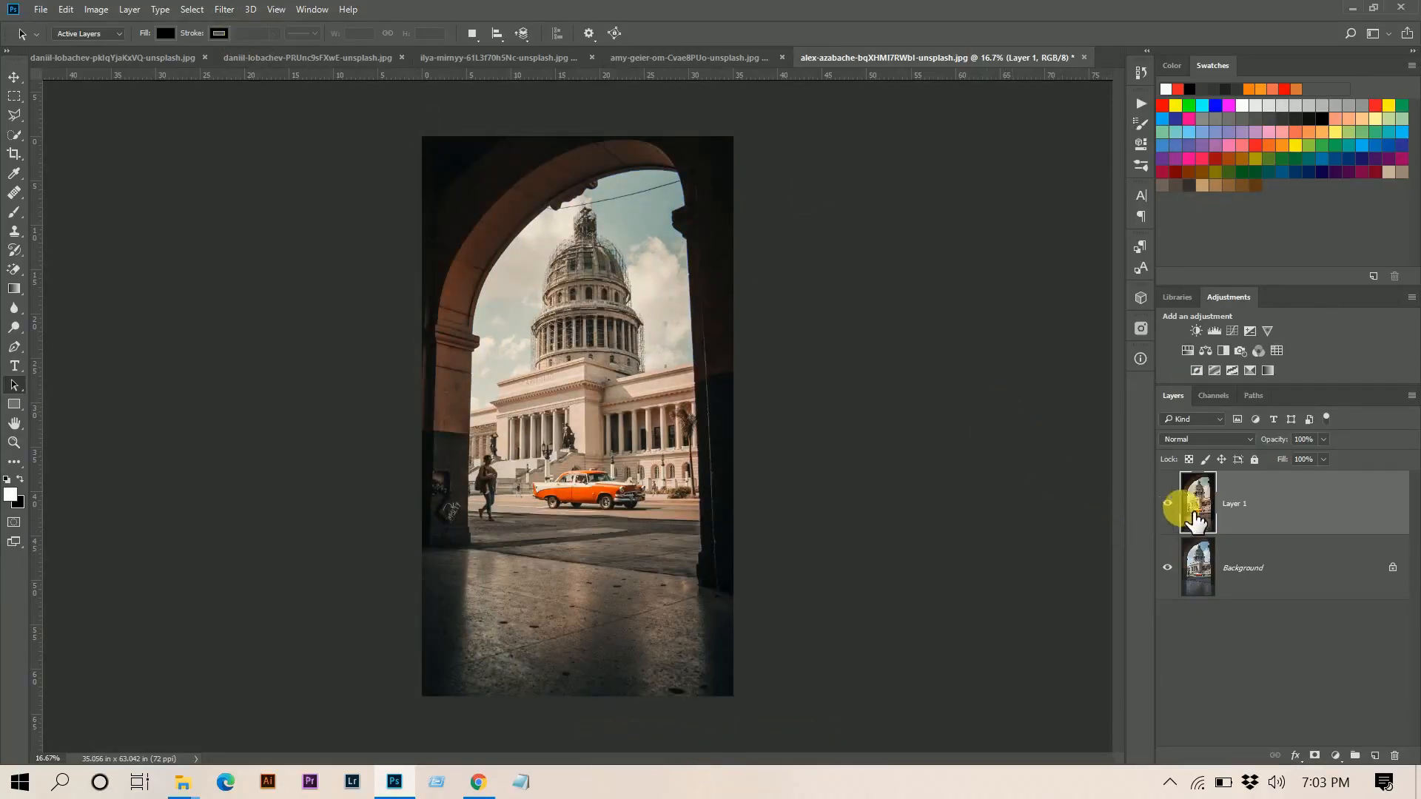
# Compare the graded domed-building photo with its original by hiding and reshowing Layer 1.
pyautogui.click(1167, 503)
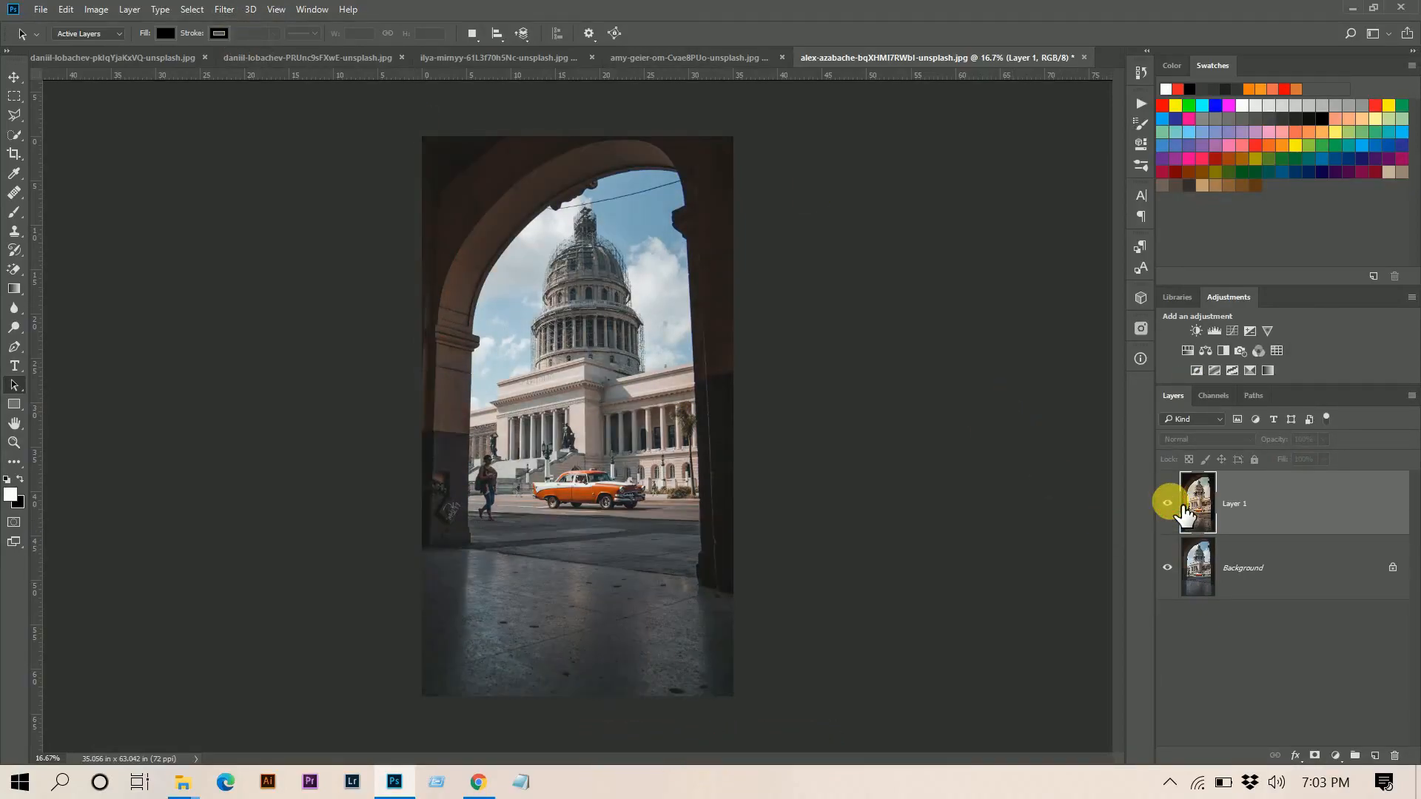
pyautogui.click(1167, 503)
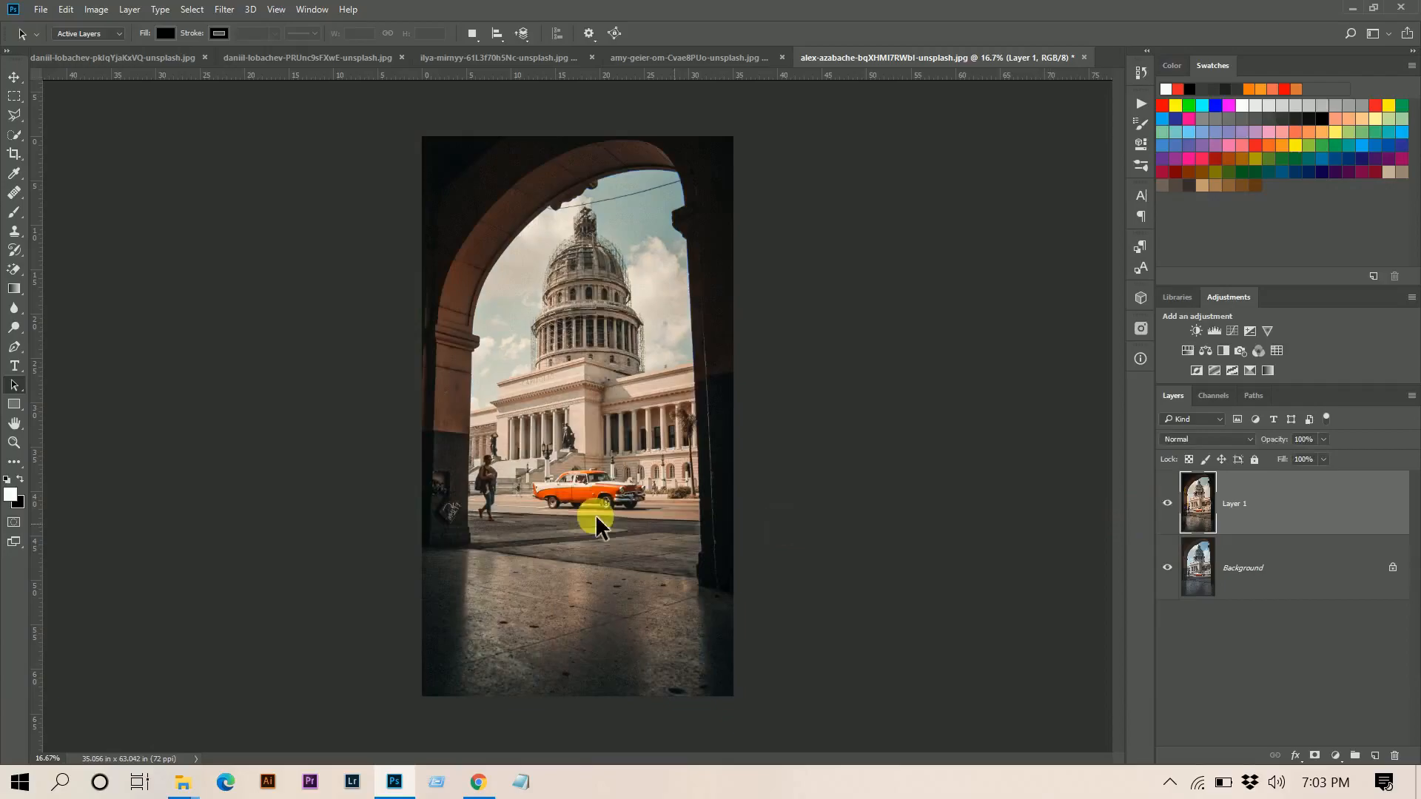
# In the portrait of the man in sunglasses, apply the last Camera Raw Filter settings to a duplicate of the Background layer and compare with the original.
pyautogui.click(496, 58)
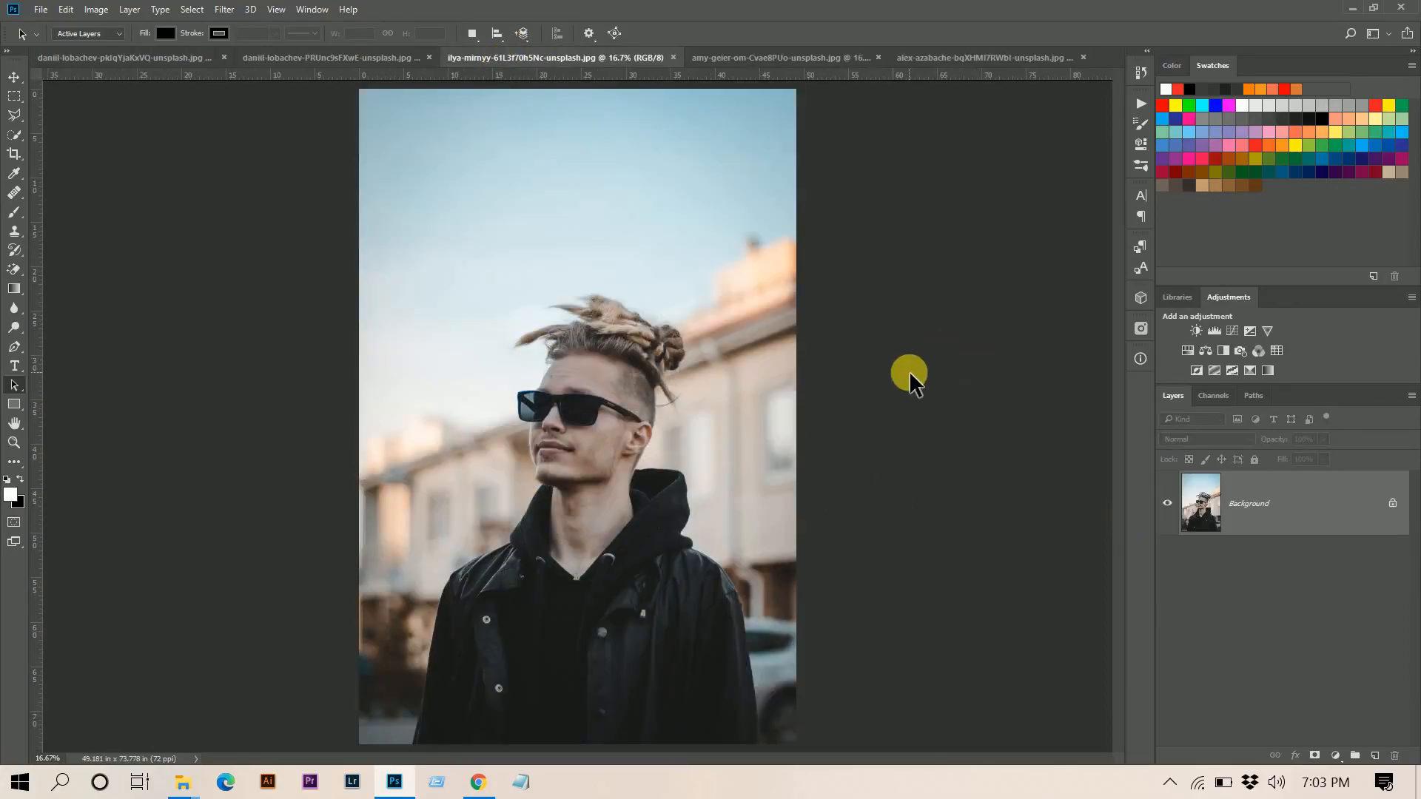
pyautogui.hotkey('ctrl', 'j')
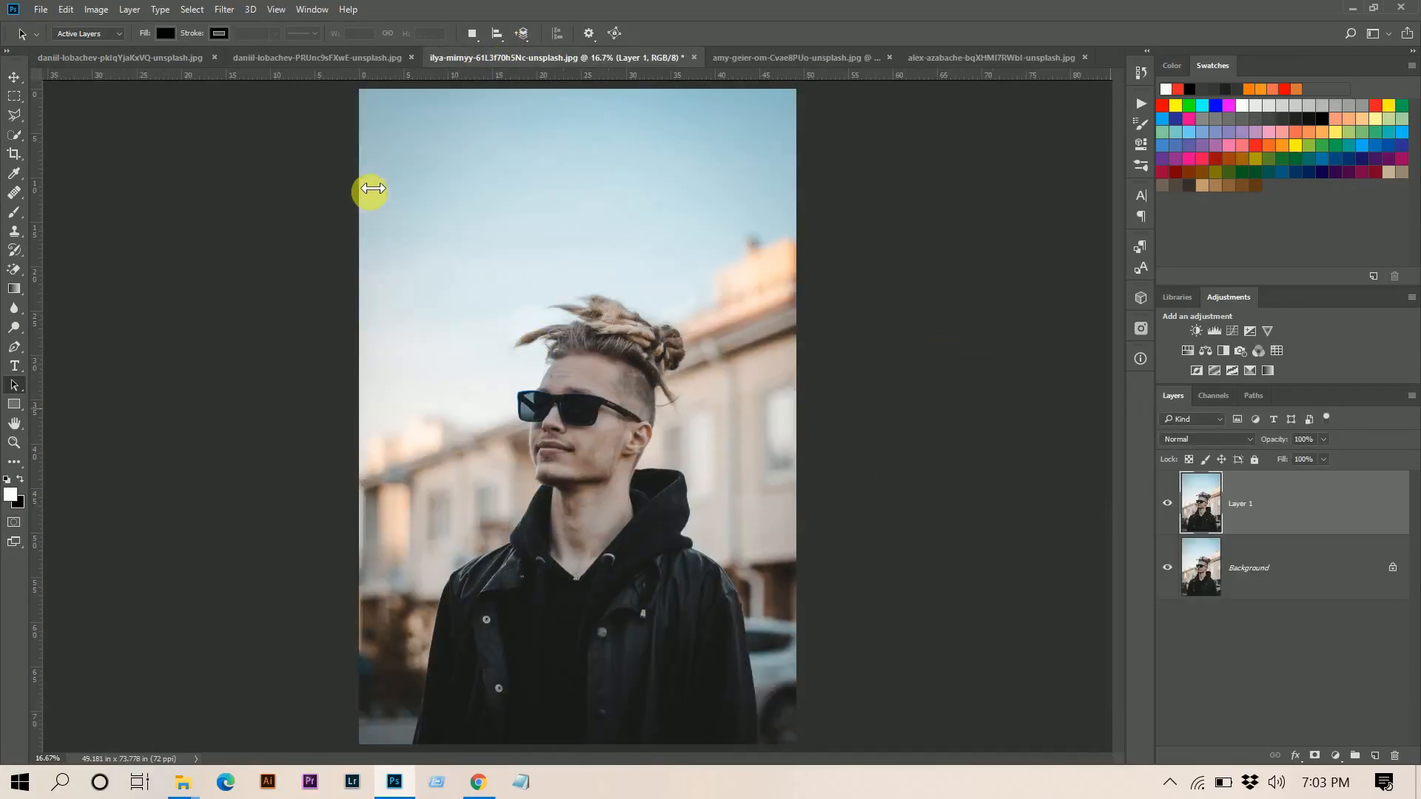
pyautogui.click(223, 10)
pyautogui.click(290, 30)
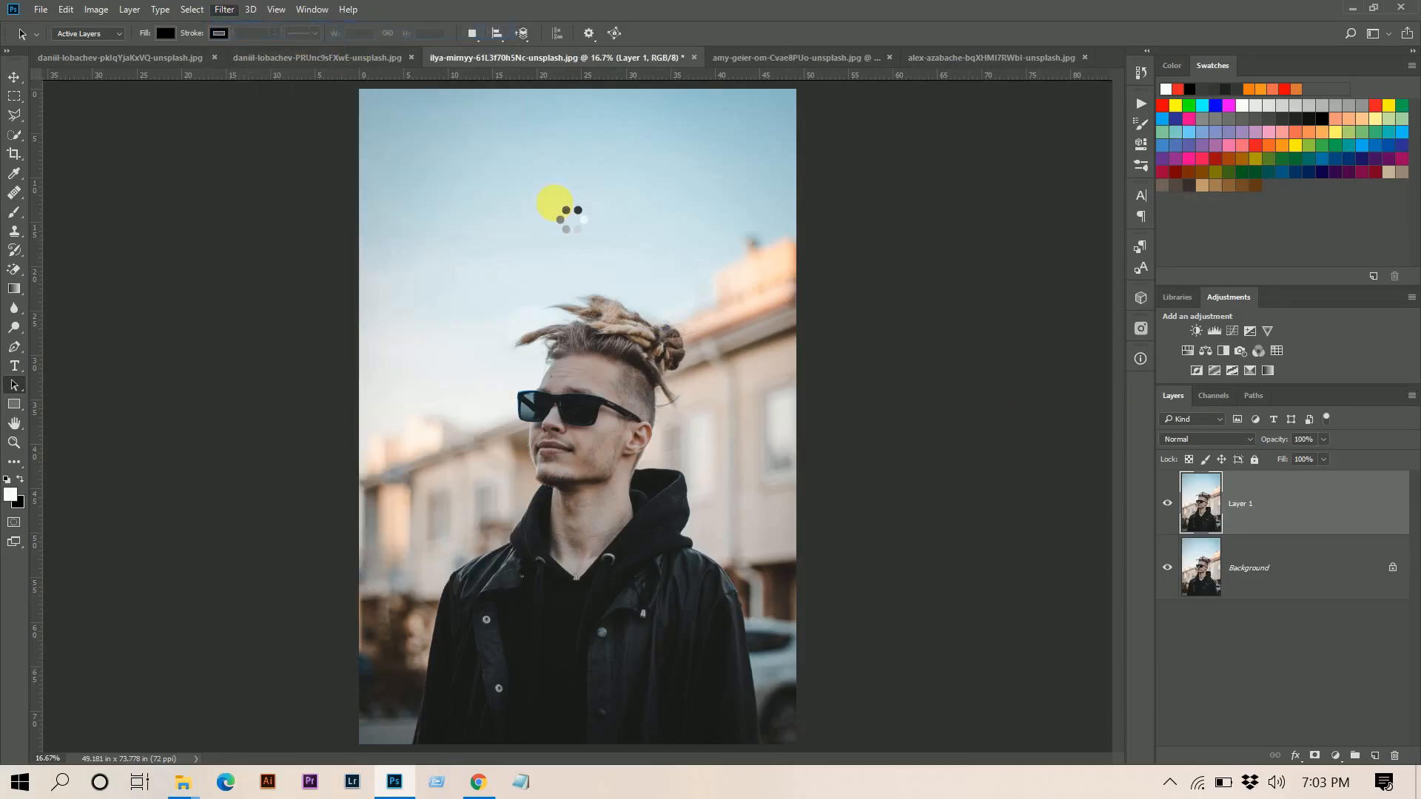
pyautogui.click(1167, 503)
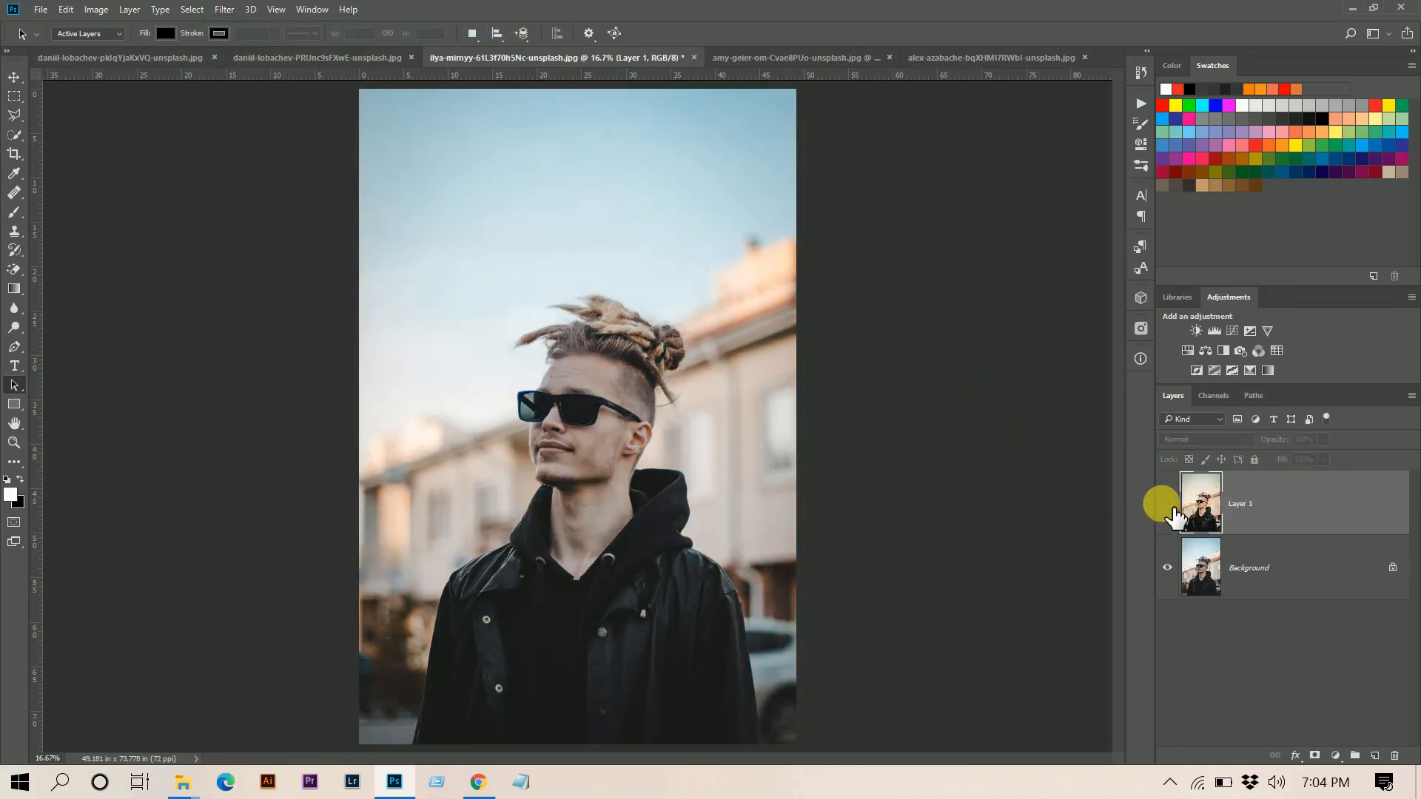
pyautogui.click(1168, 504)
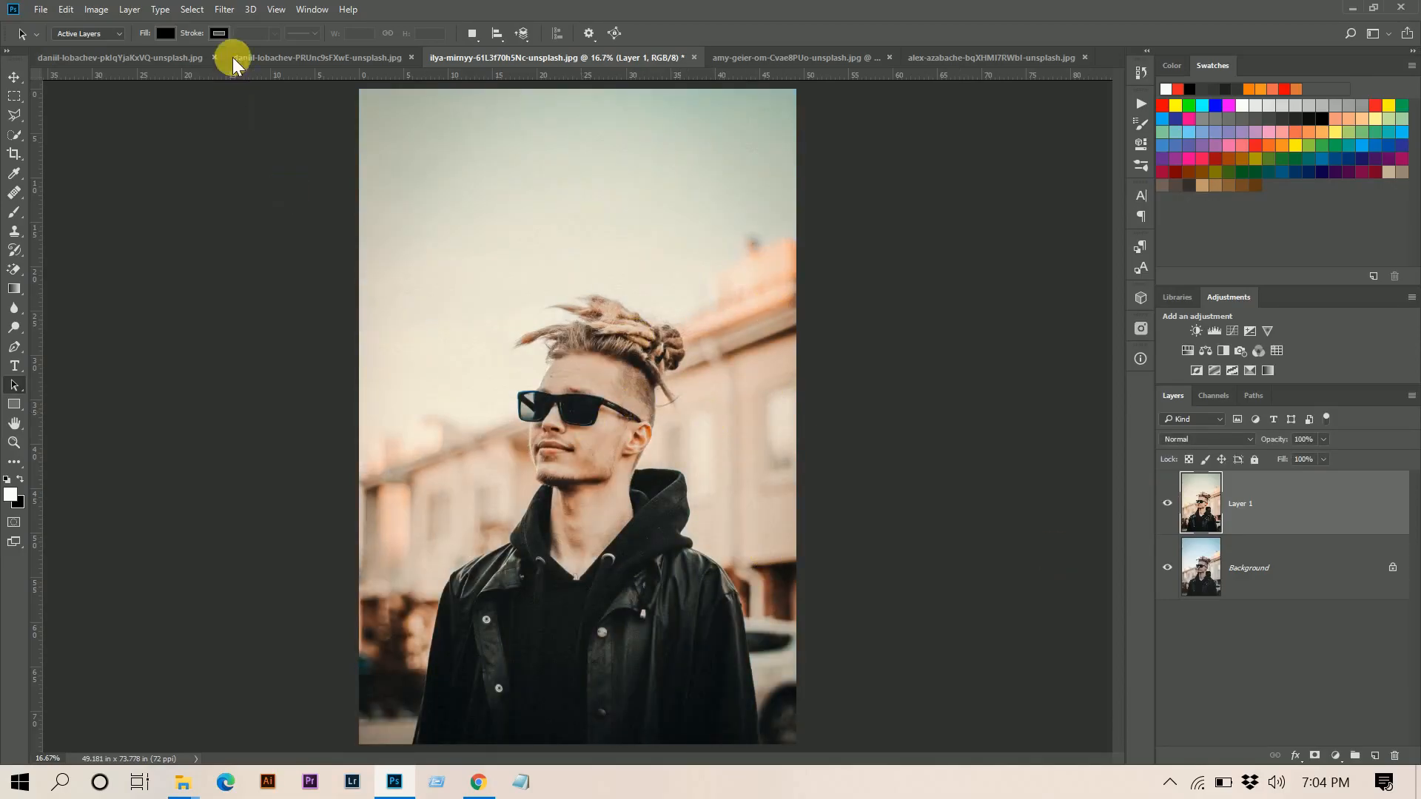
# In the park photo of the seated woman, reapply the last Camera Raw Filter to a copy of the Background layer and check it against the original.
pyautogui.click(277, 61)
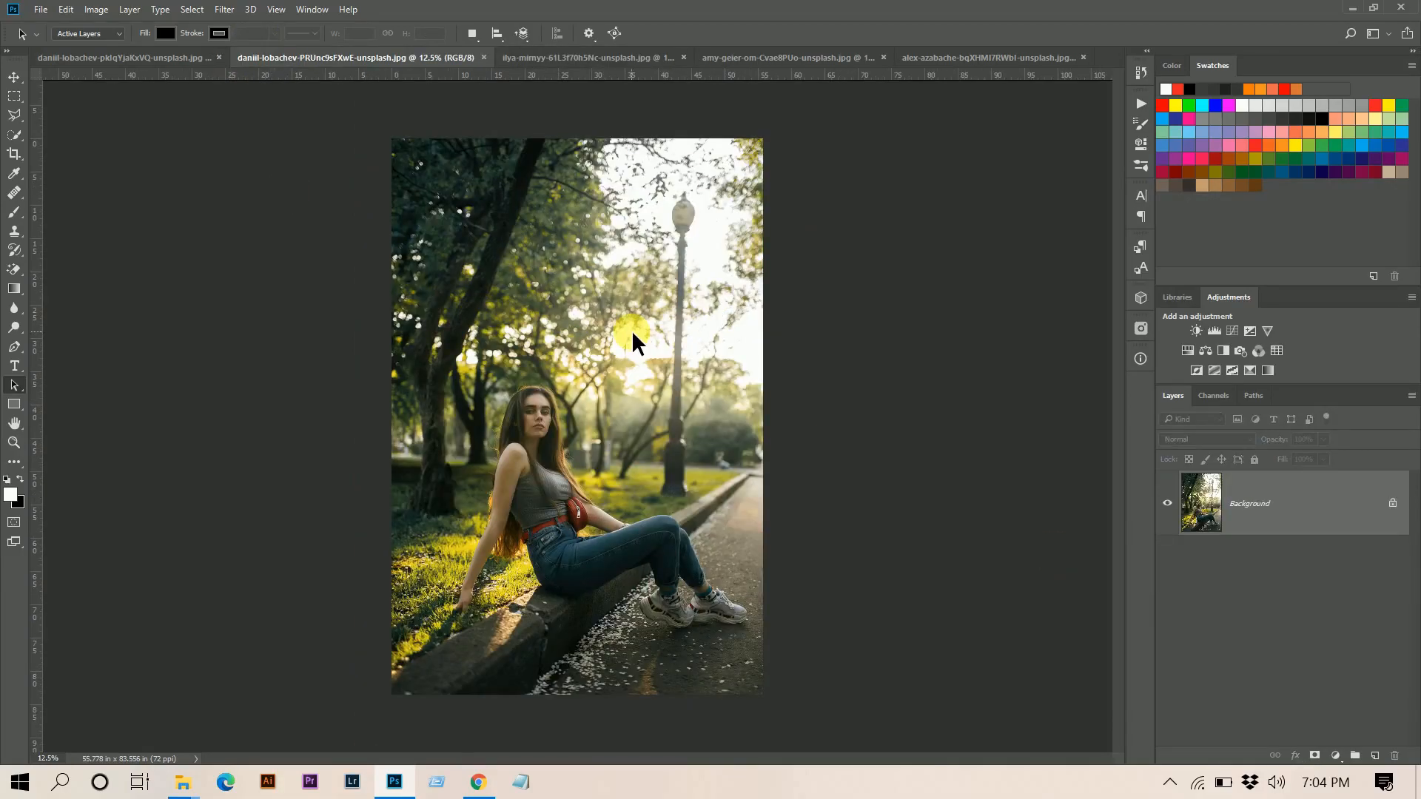
pyautogui.hotkey('ctrl', 'j')
pyautogui.click(224, 9)
pyautogui.click(233, 31)
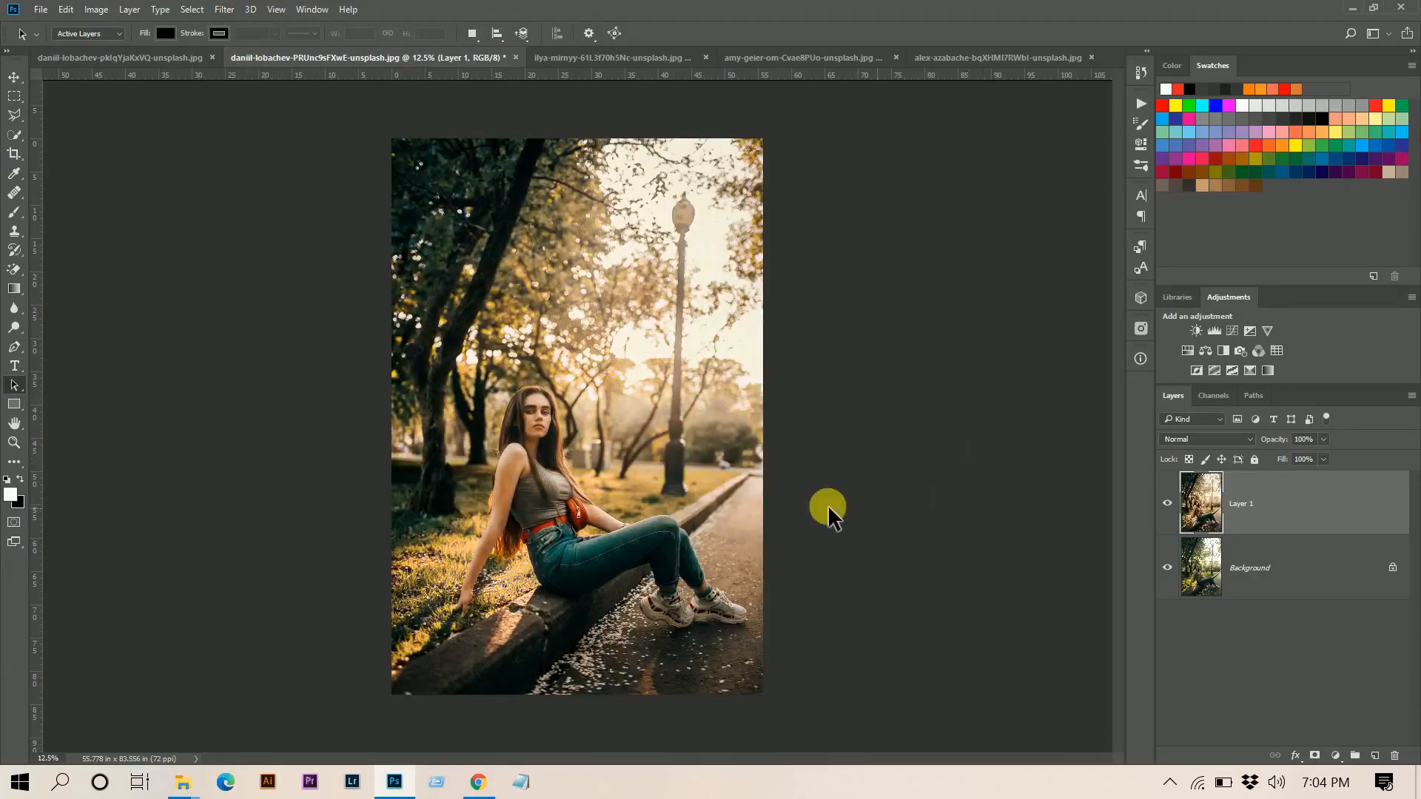
pyautogui.click(1168, 503)
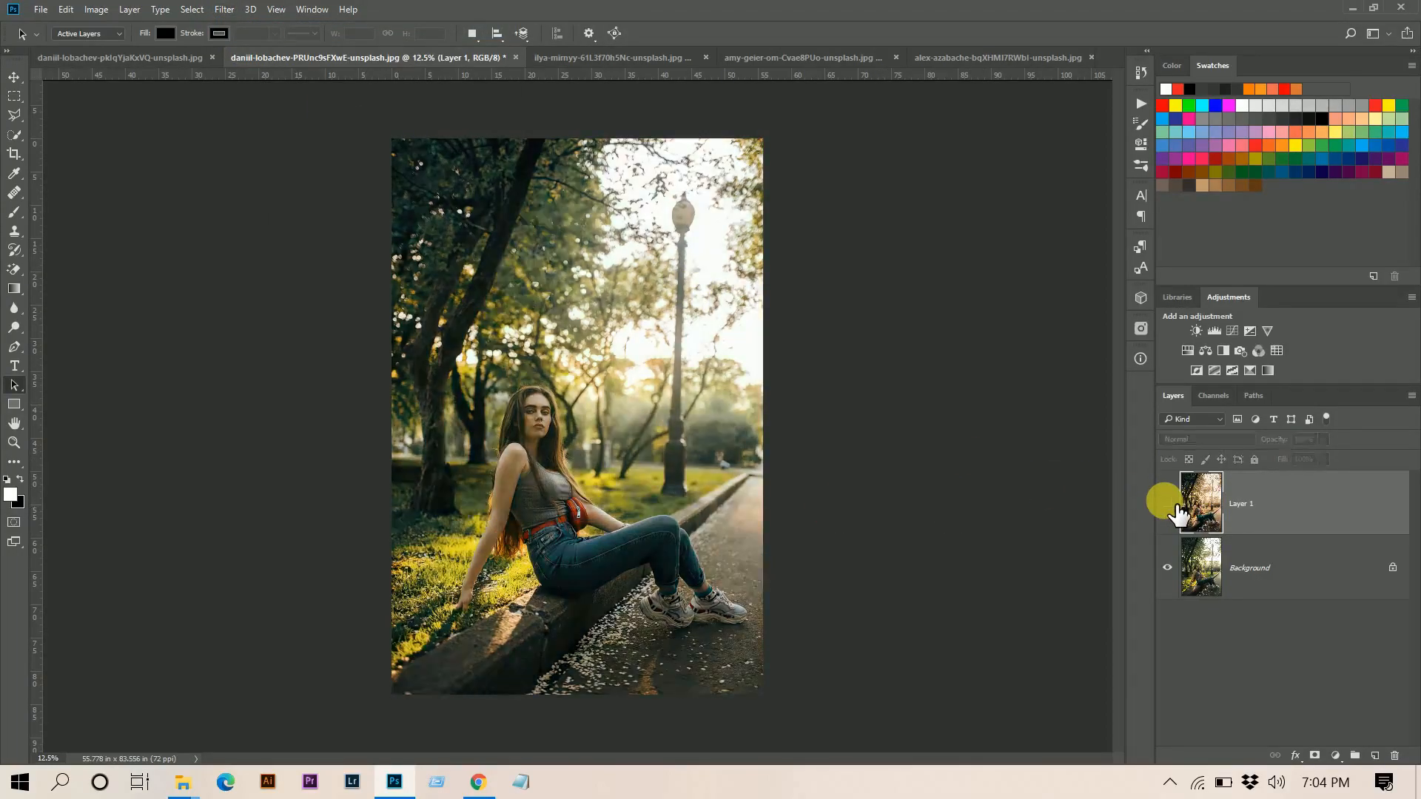
pyautogui.click(1168, 504)
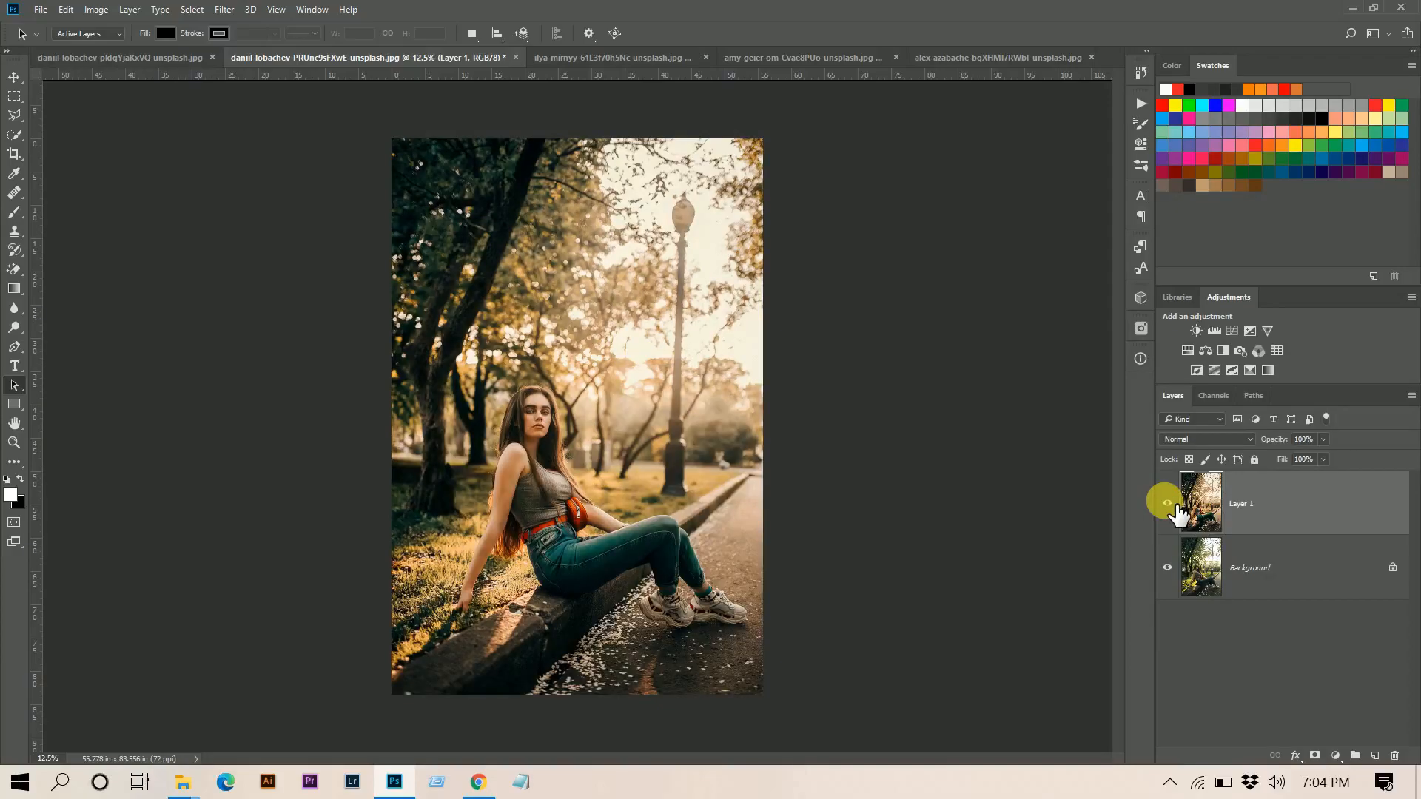
# In the photo of the woman in the white jacket, apply the last Camera Raw Filter to a Background duplicate and compare it with the original.
pyautogui.click(93, 61)
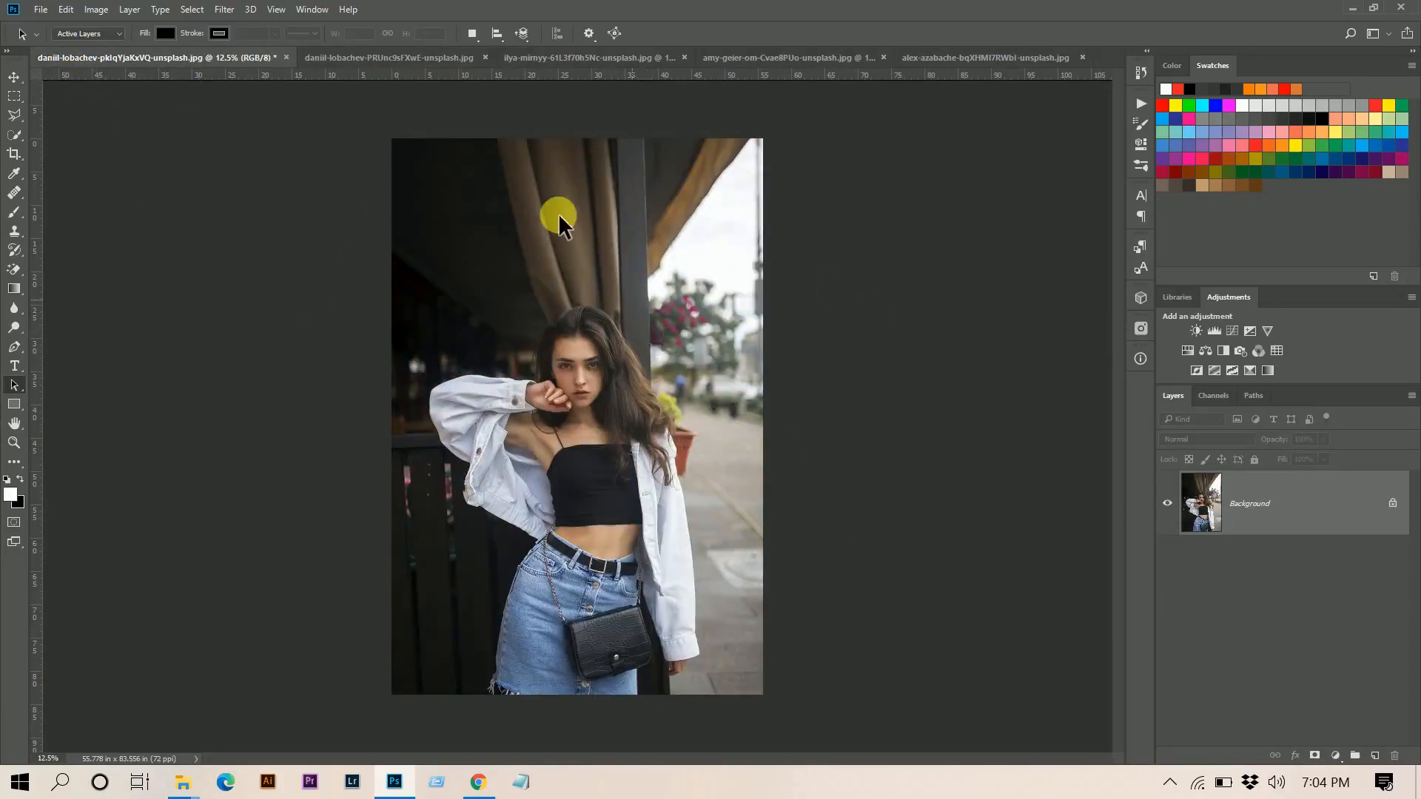
pyautogui.hotkey('ctrl', 'j')
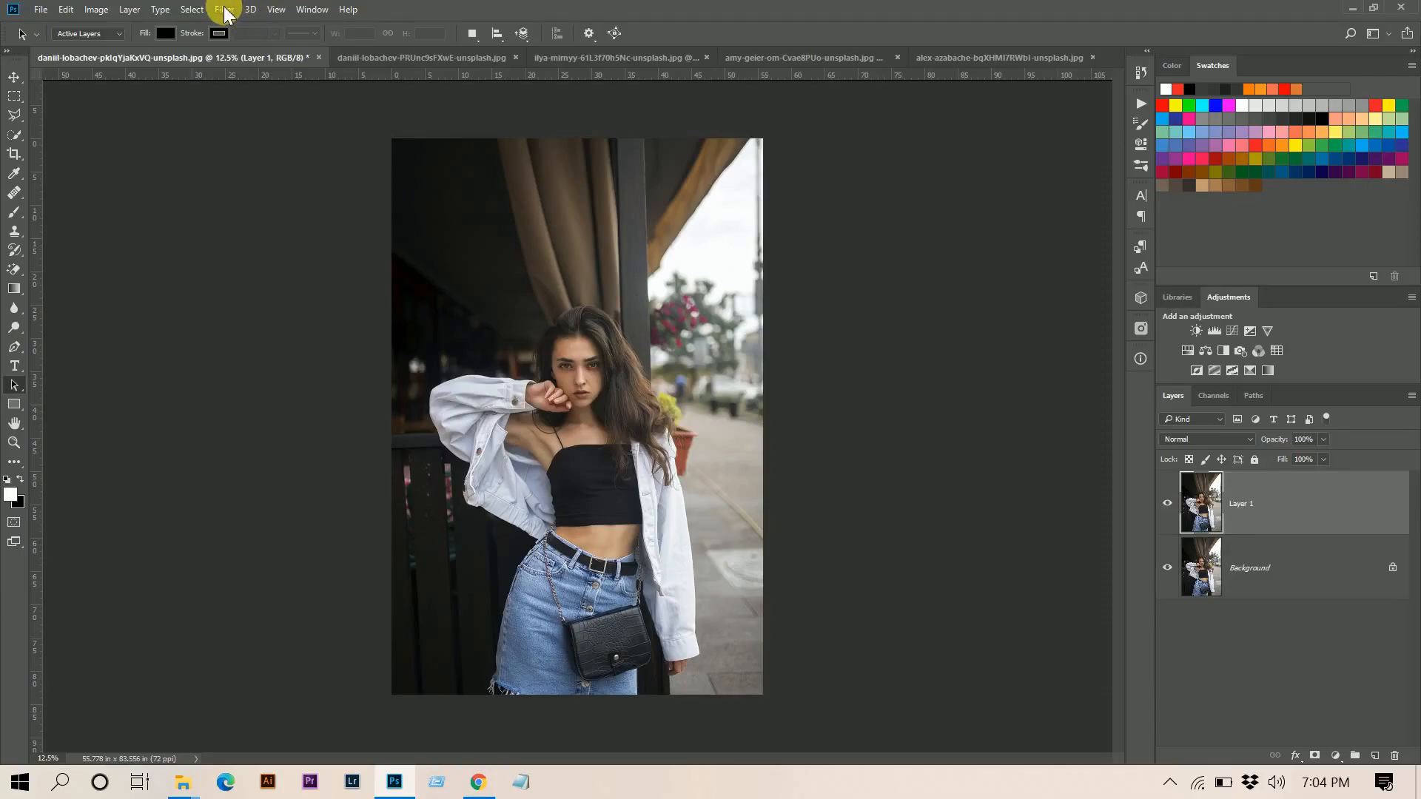
pyautogui.click(224, 9)
pyautogui.click(252, 34)
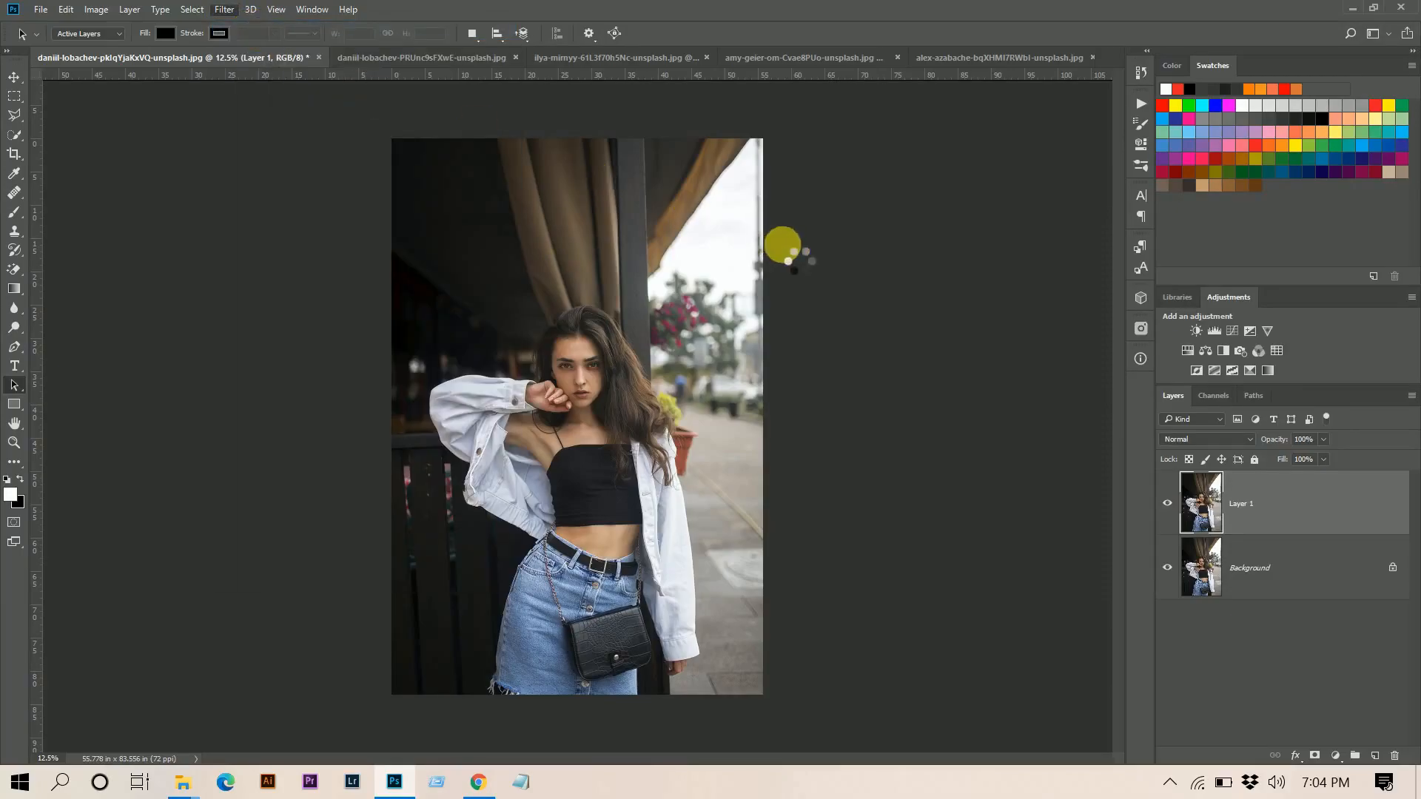
pyautogui.click(1166, 495)
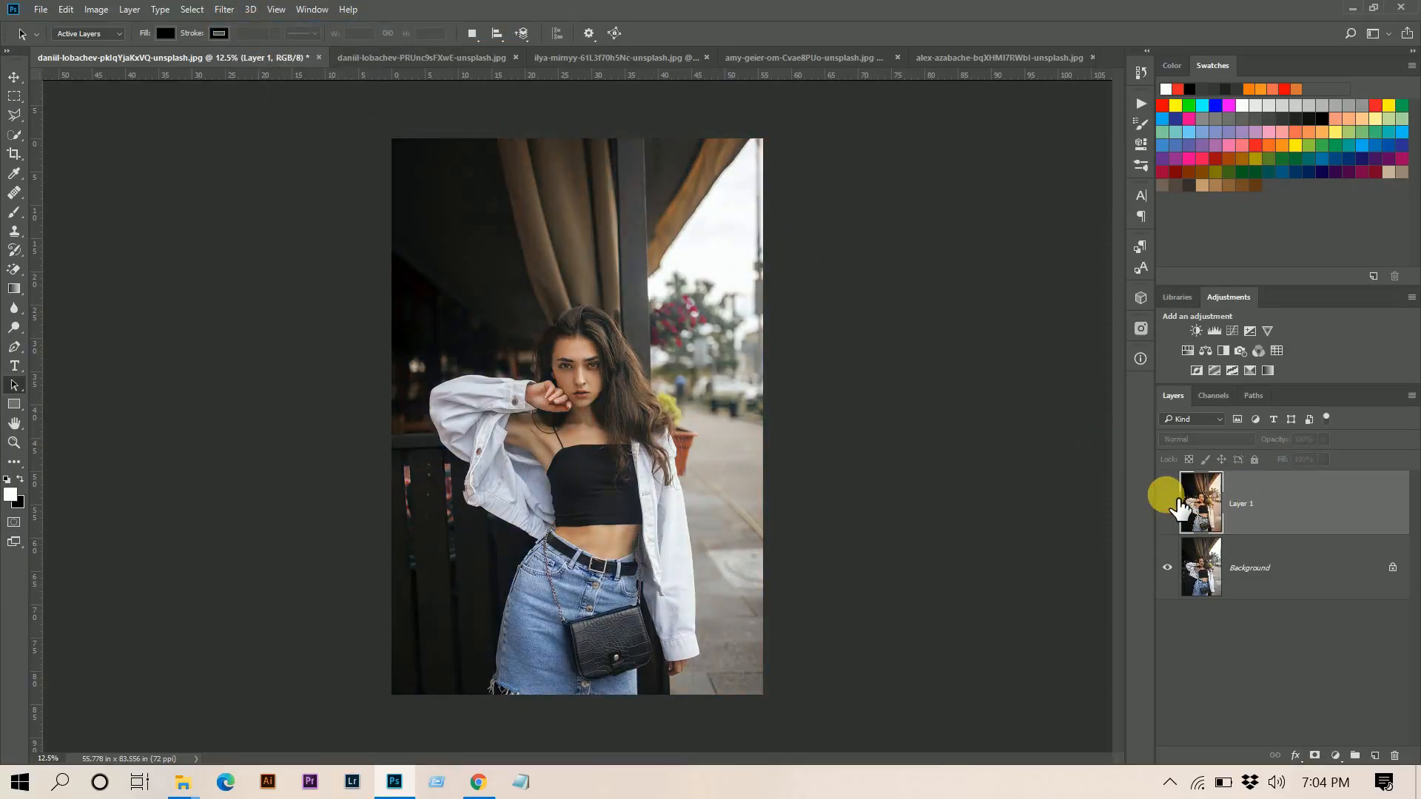
pyautogui.click(1166, 495)
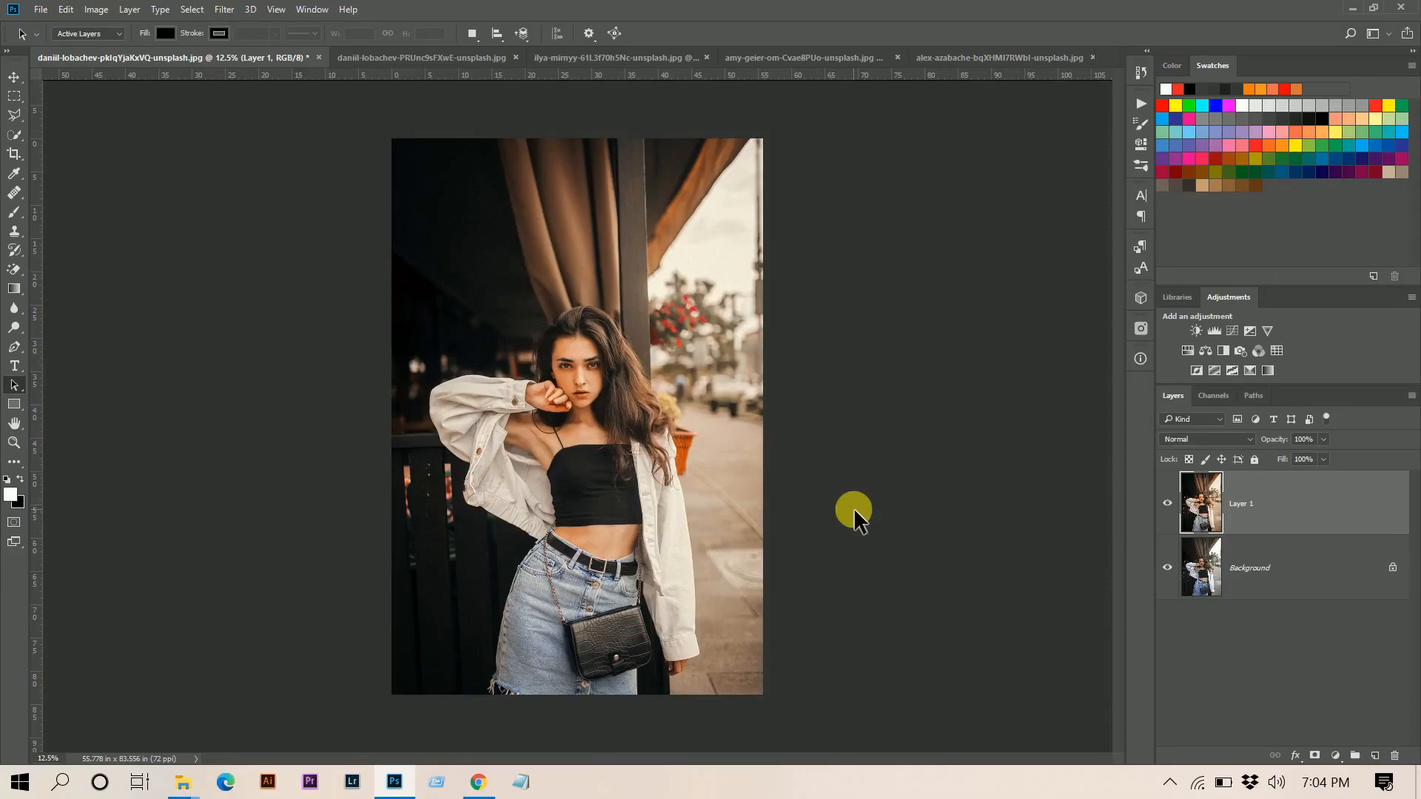